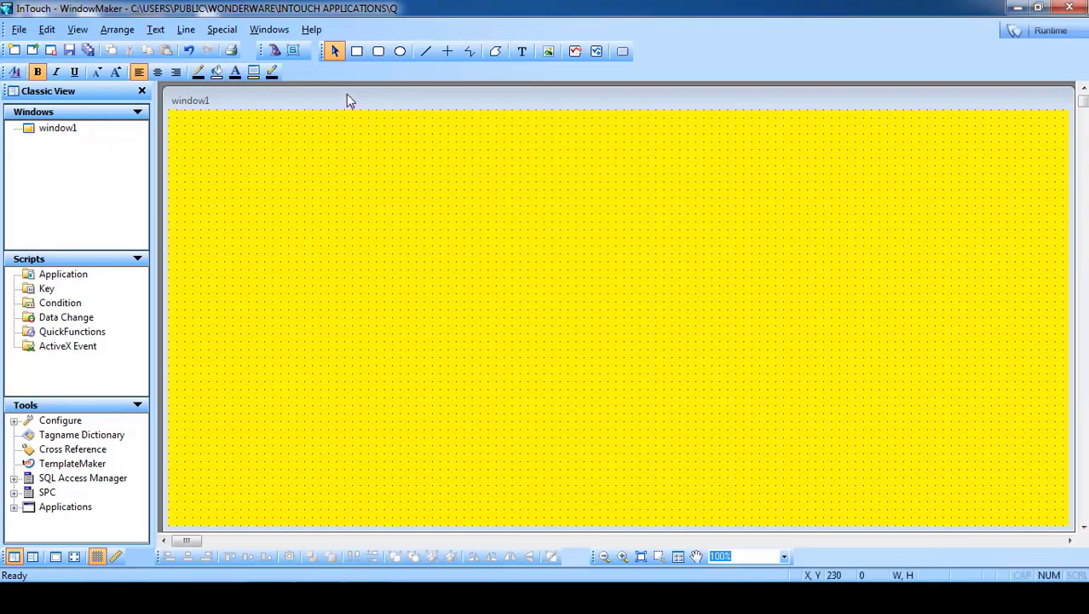
- Draw a button on window1 and place a duplicate below it
{"action": "left_click_drag", "start_coordinate": [348, 100], "coordinate": [345, 94]}
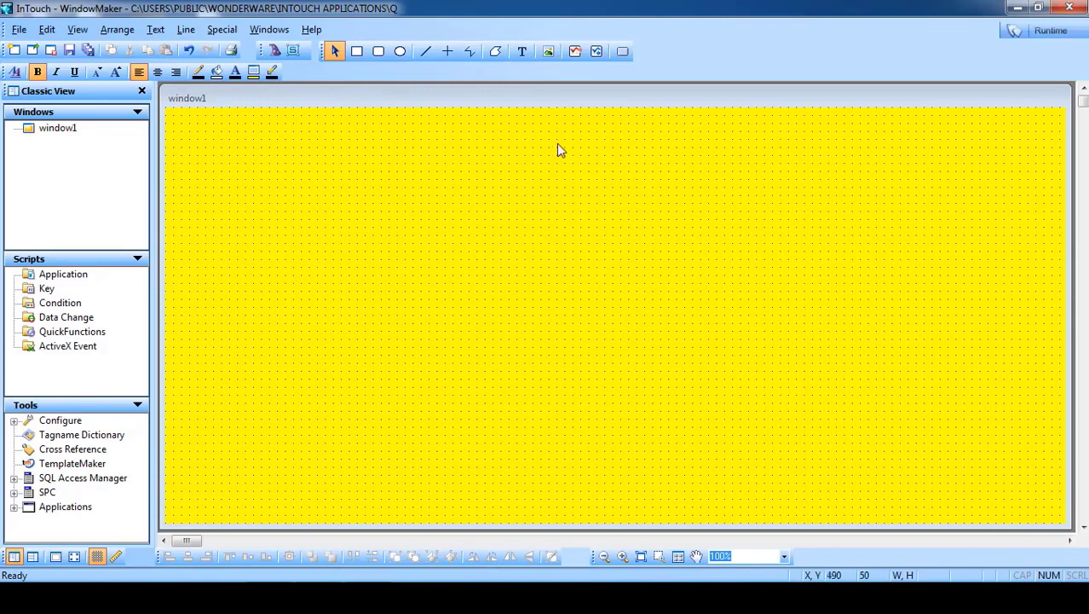
{"action": "left_click", "coordinate": [622, 54]}
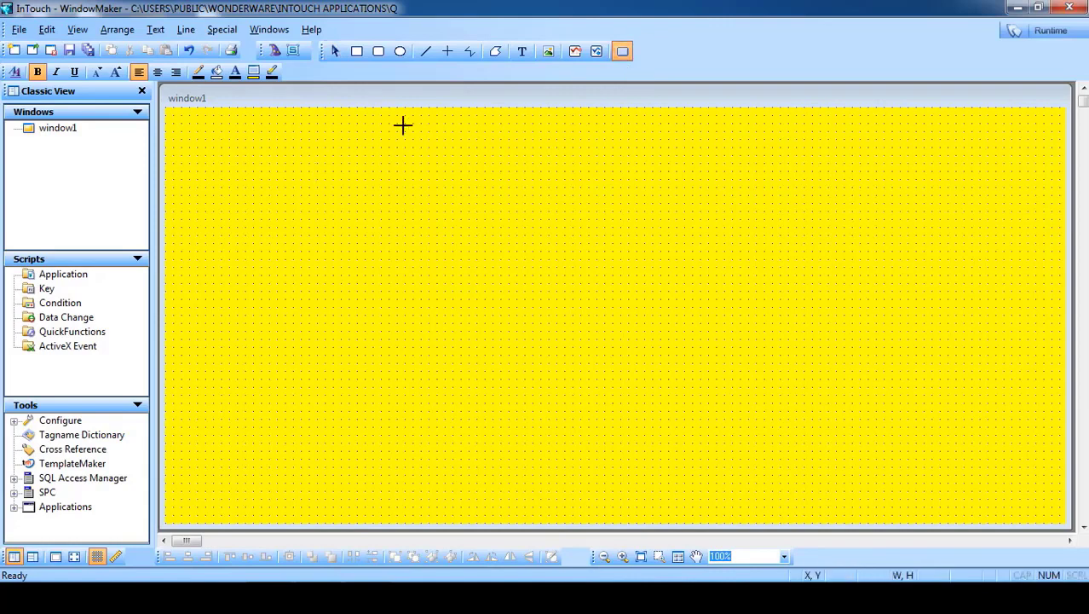
{"action": "mouse_move", "coordinate": [301, 164]}
{"action": "left_mouse_down"}
{"action": "mouse_move", "coordinate": [249, 181]}
{"action": "mouse_move", "coordinate": [322, 163]}
{"action": "mouse_move", "coordinate": [314, 167]}
{"action": "left_mouse_up"}
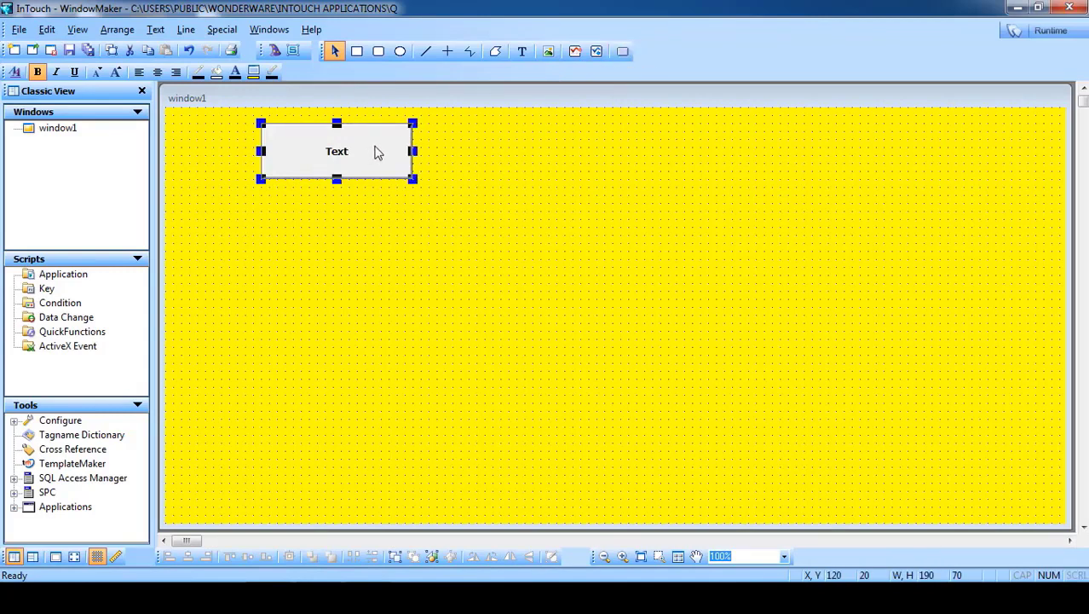
{"action": "right_click", "coordinate": [329, 152]}
{"action": "left_click", "coordinate": [366, 180]}
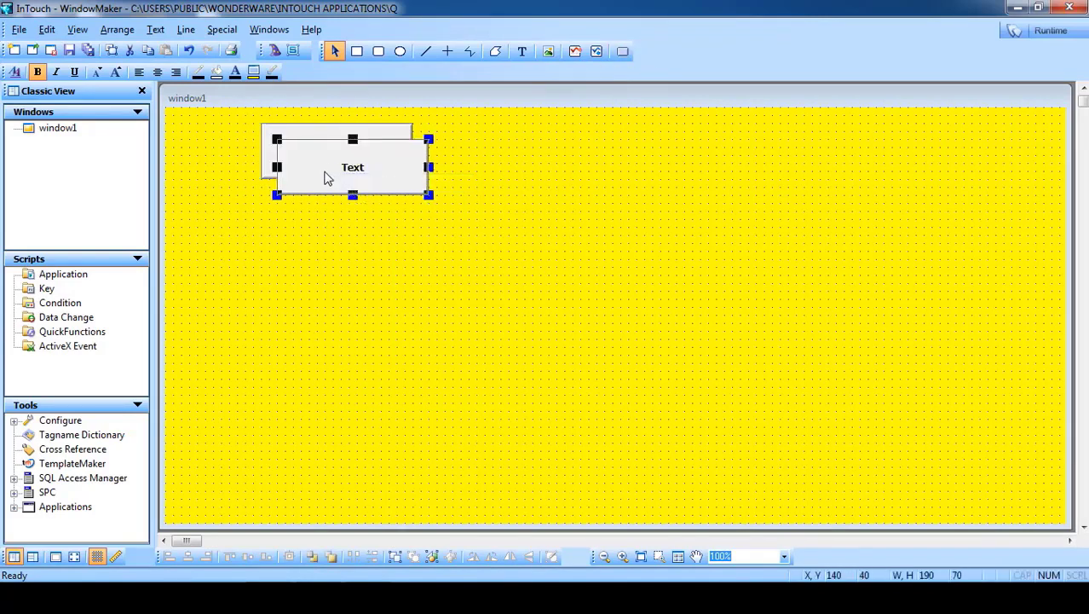
{"action": "left_click_drag", "start_coordinate": [325, 174], "coordinate": [307, 241]}
- Relabel the upper button to 'PROCESS_1 ON/OFF'
{"action": "left_click", "coordinate": [330, 152]}
{"action": "right_click", "coordinate": [329, 150]}
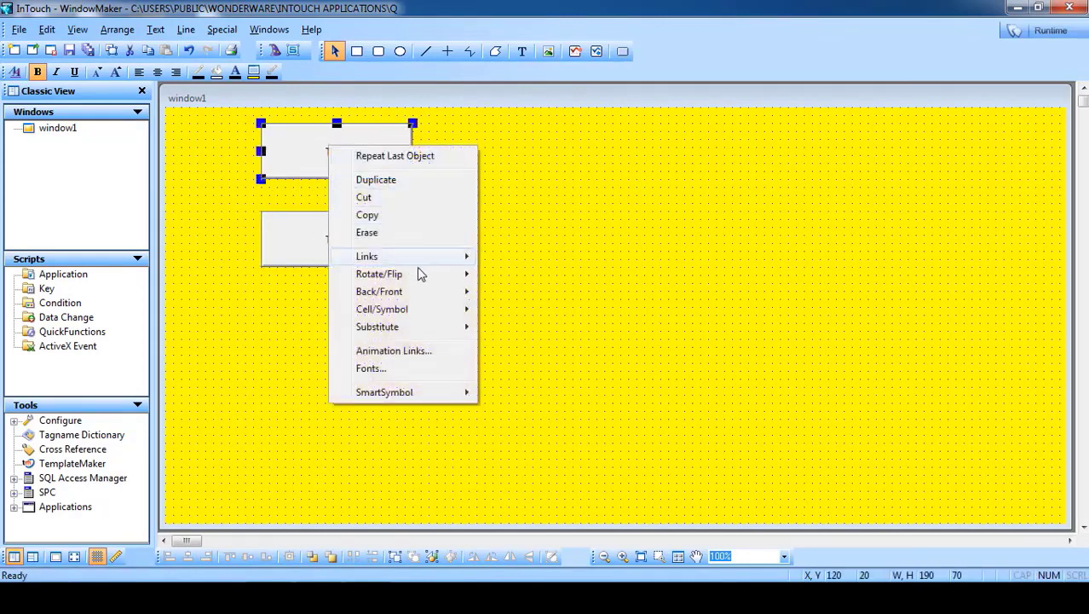
{"action": "mouse_move", "coordinate": [442, 329]}
{"action": "left_click", "coordinate": [515, 344]}
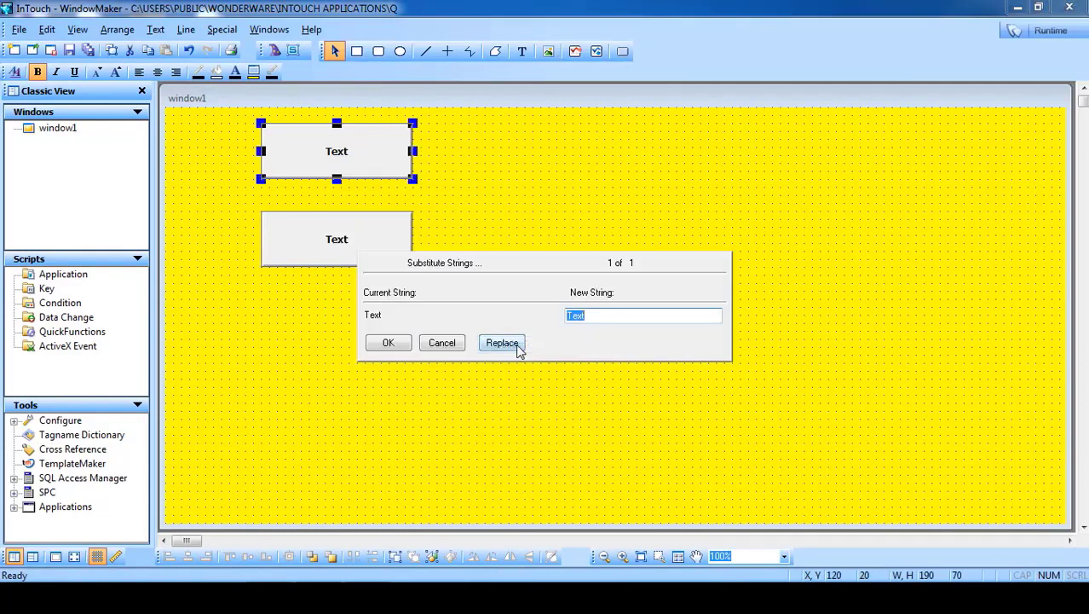
{"action": "type", "text": "P"}
{"action": "type", "text": "ROCESS_1 ON/OFF"}
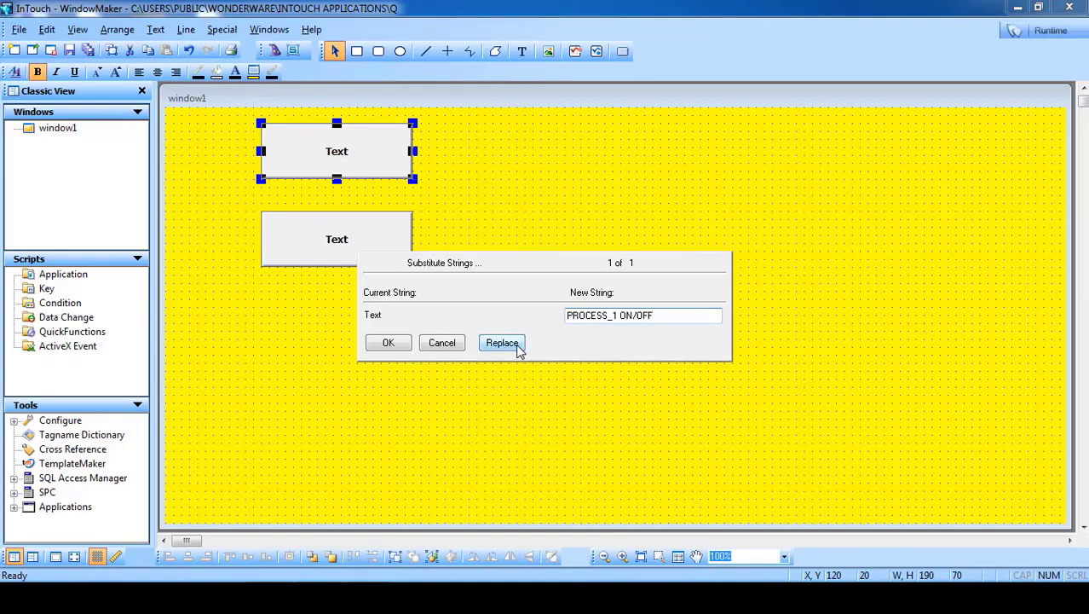
{"action": "left_click", "coordinate": [399, 341]}
- Relabel the lower button to 'PROCESS_2 ON/OFF'
{"action": "left_click", "coordinate": [346, 253]}
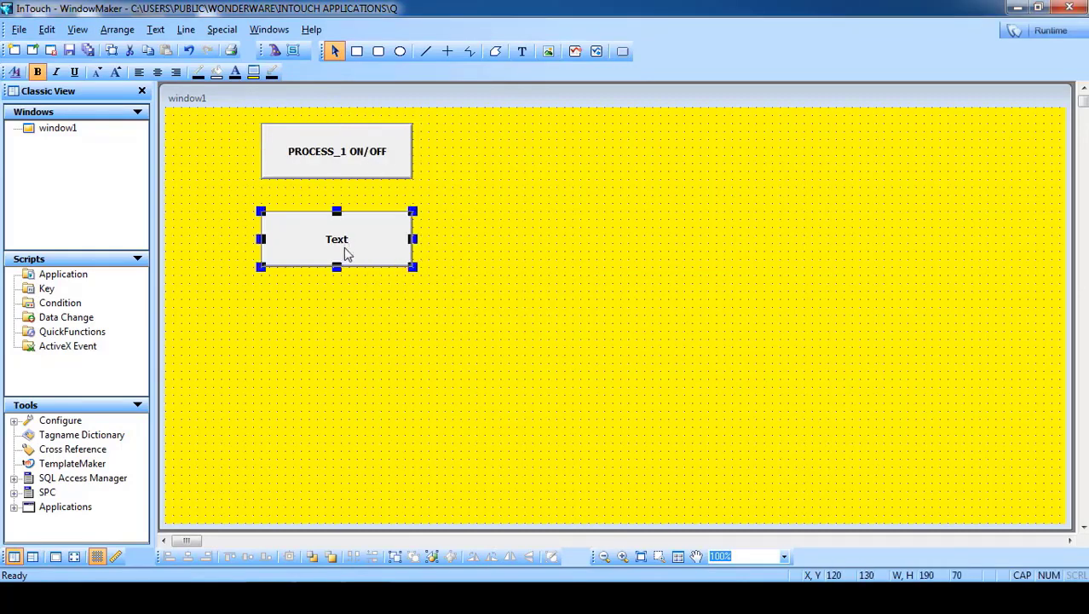
{"action": "right_click", "coordinate": [347, 253]}
{"action": "mouse_move", "coordinate": [456, 433]}
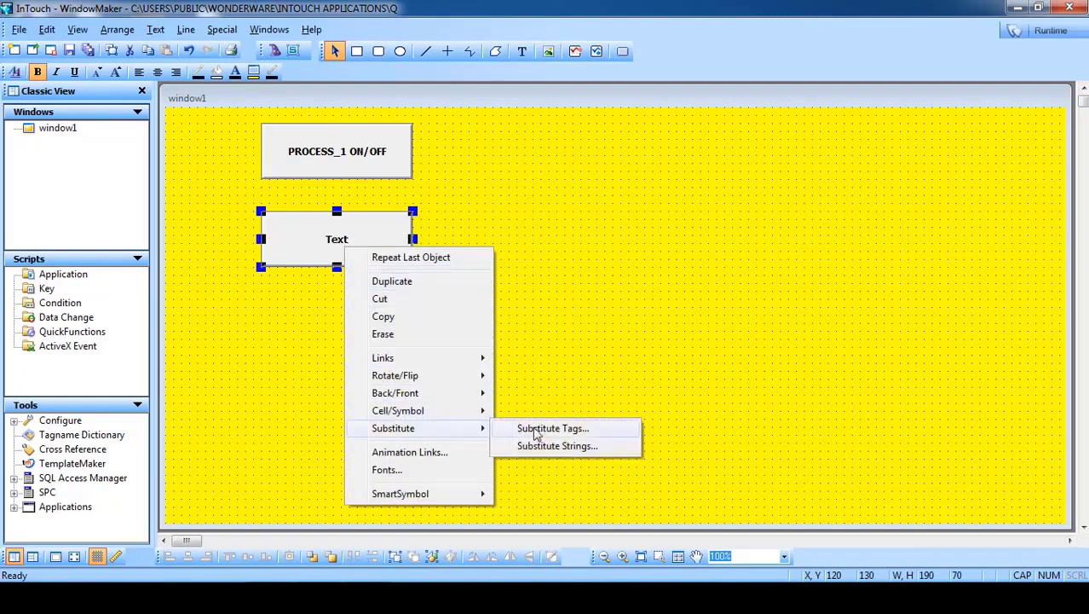
{"action": "left_click", "coordinate": [545, 447]}
{"action": "type", "text": "PROCESS_2 O"}
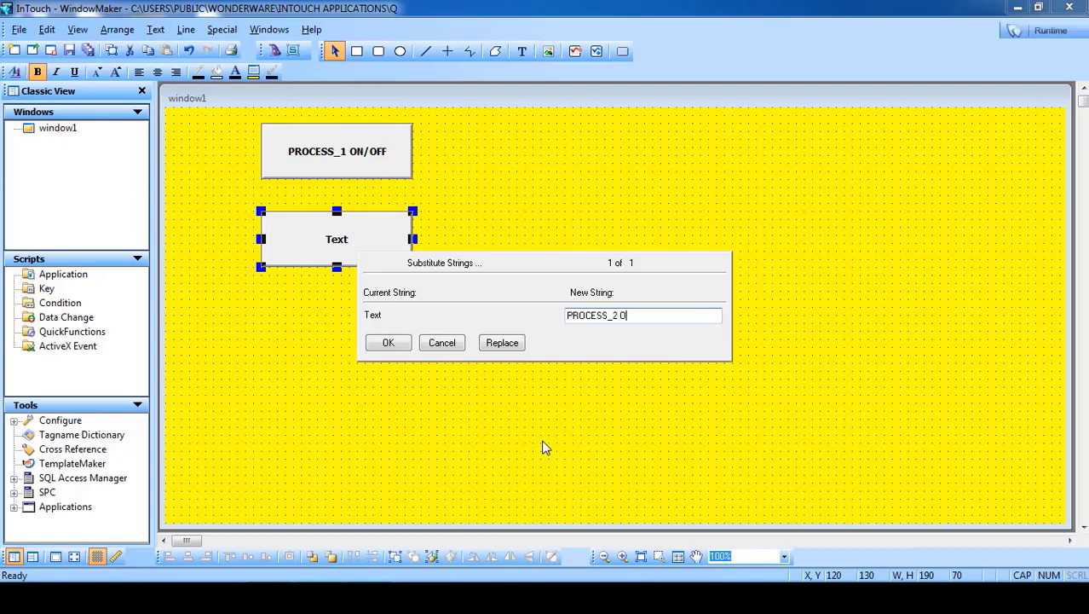
{"action": "type", "text": "N/OFF"}
{"action": "left_click", "coordinate": [397, 345]}
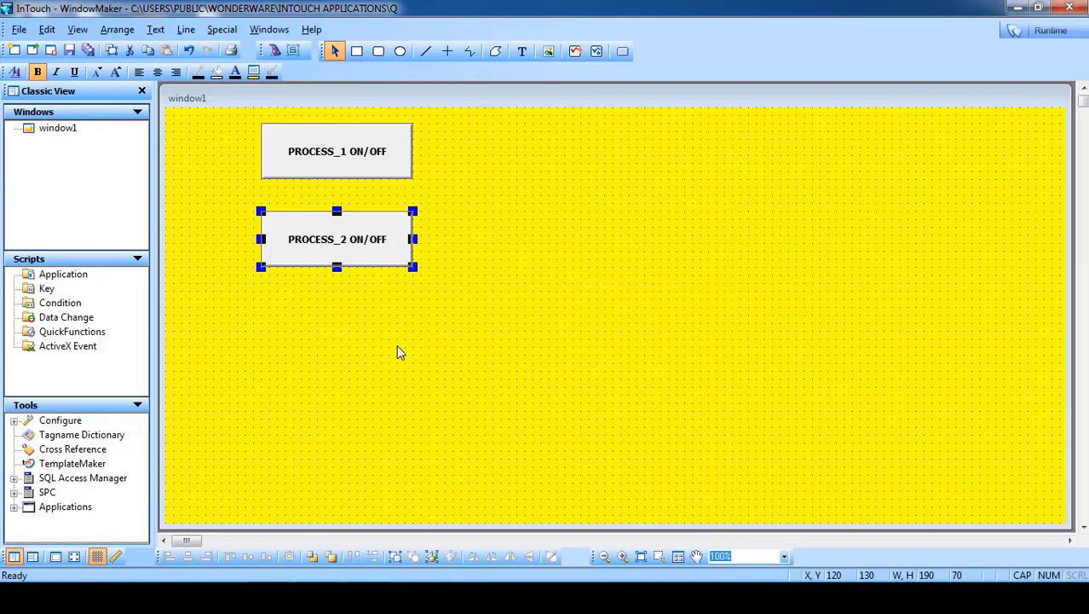
- Draw a circle indicator right of each button, the second as a duplicate
{"action": "left_click", "coordinate": [400, 57]}
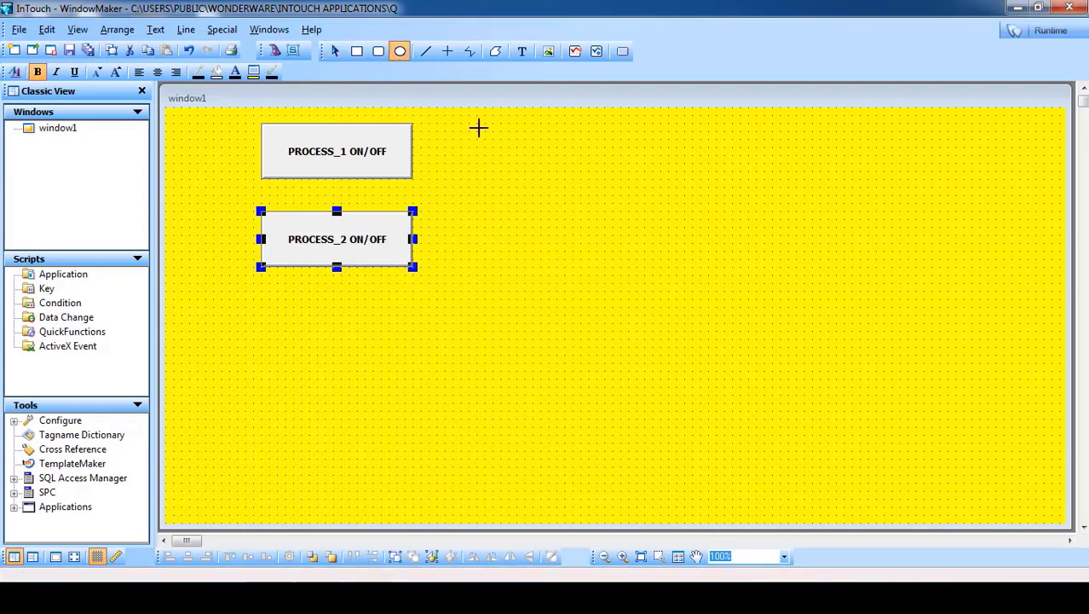
{"action": "left_click_drag", "start_coordinate": [508, 123], "coordinate": [478, 248]}
{"action": "right_click", "coordinate": [468, 149]}
{"action": "left_click", "coordinate": [497, 180]}
{"action": "left_click", "coordinate": [570, 195]}
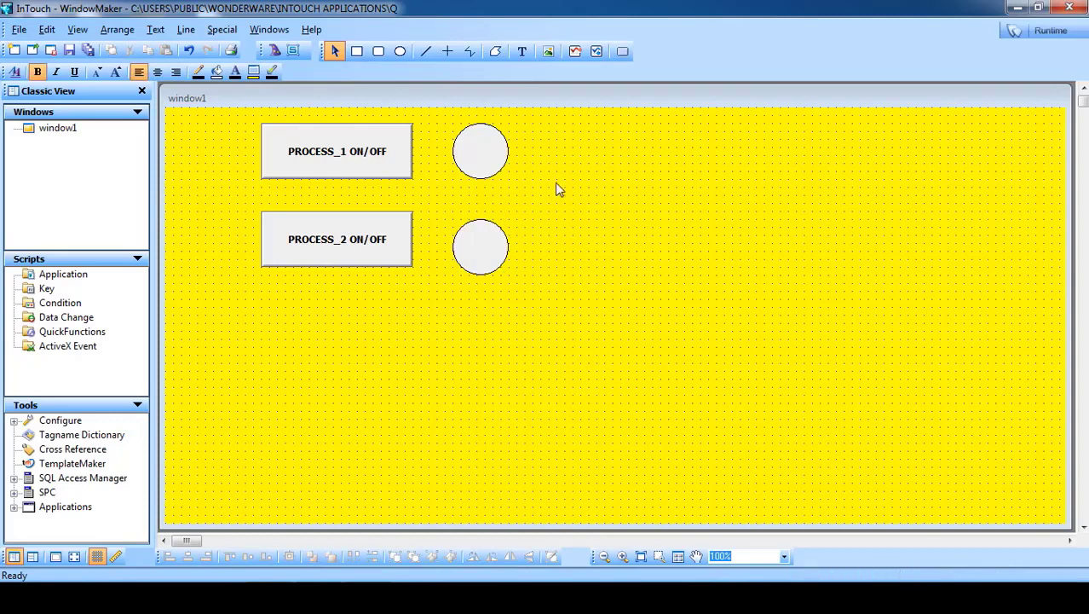
{"action": "double_click", "coordinate": [324, 160]}
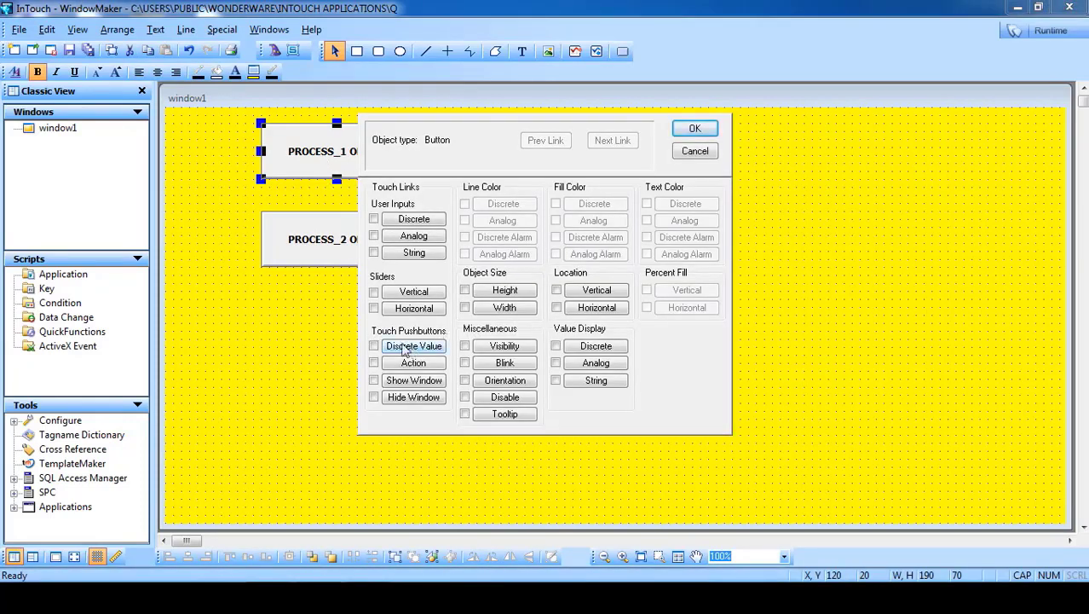
- Make PROCESS_1 ON/OFF a toggle Discrete Value pushbutton on the new memory discrete tag P1
{"action": "left_click", "coordinate": [414, 348]}
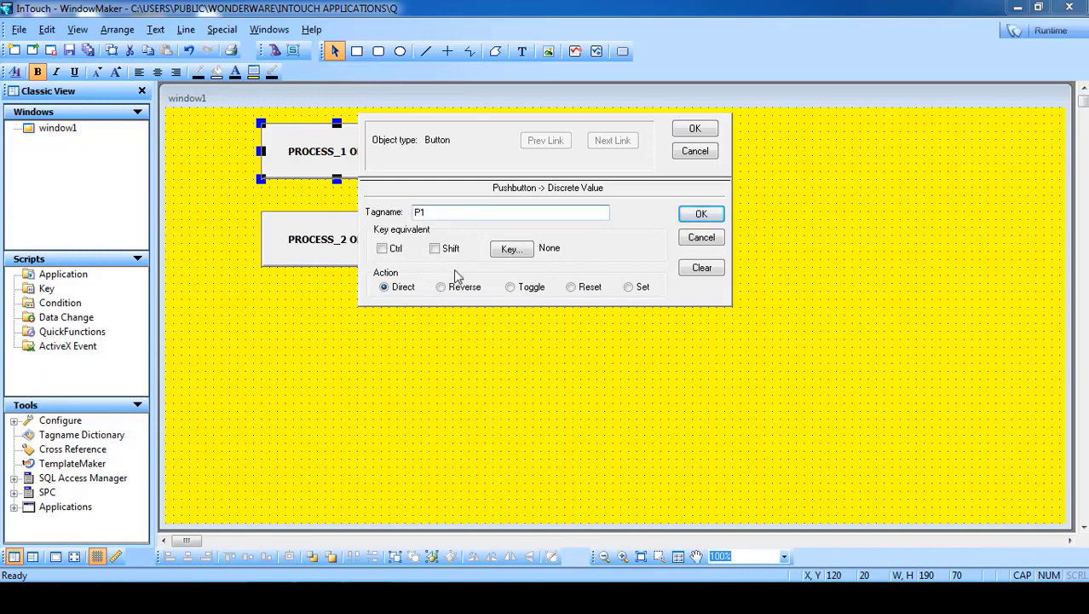
{"action": "left_click", "coordinate": [526, 292]}
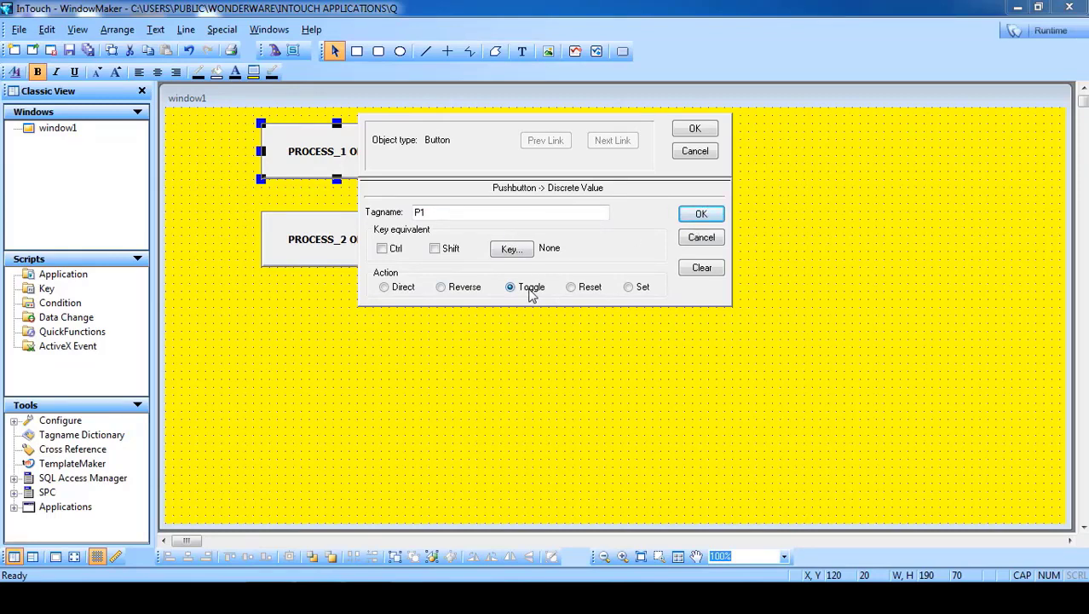
{"action": "left_click", "coordinate": [698, 215]}
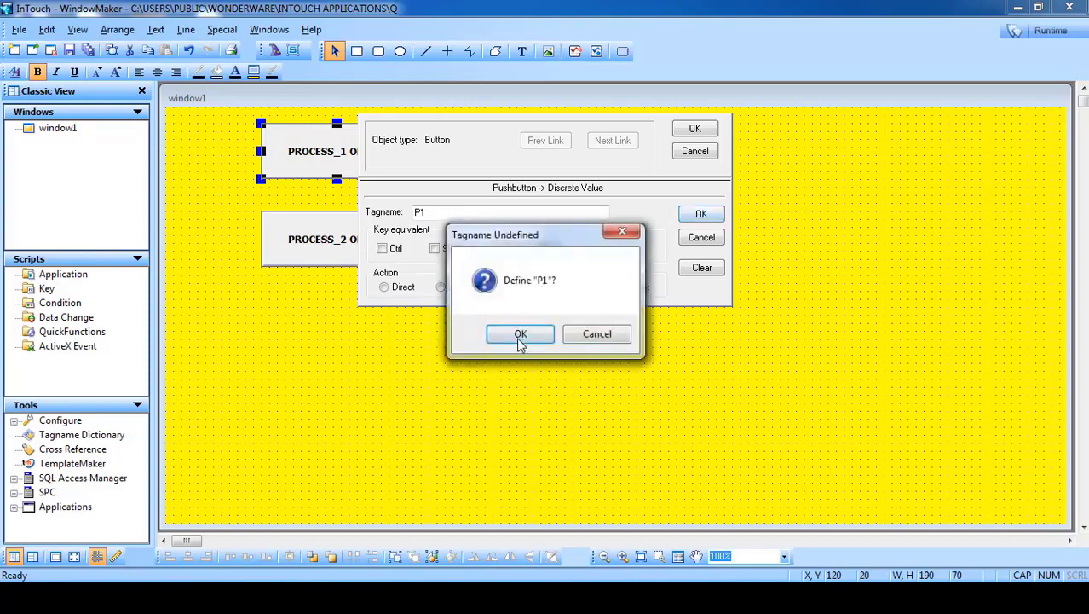
{"action": "left_click", "coordinate": [520, 334]}
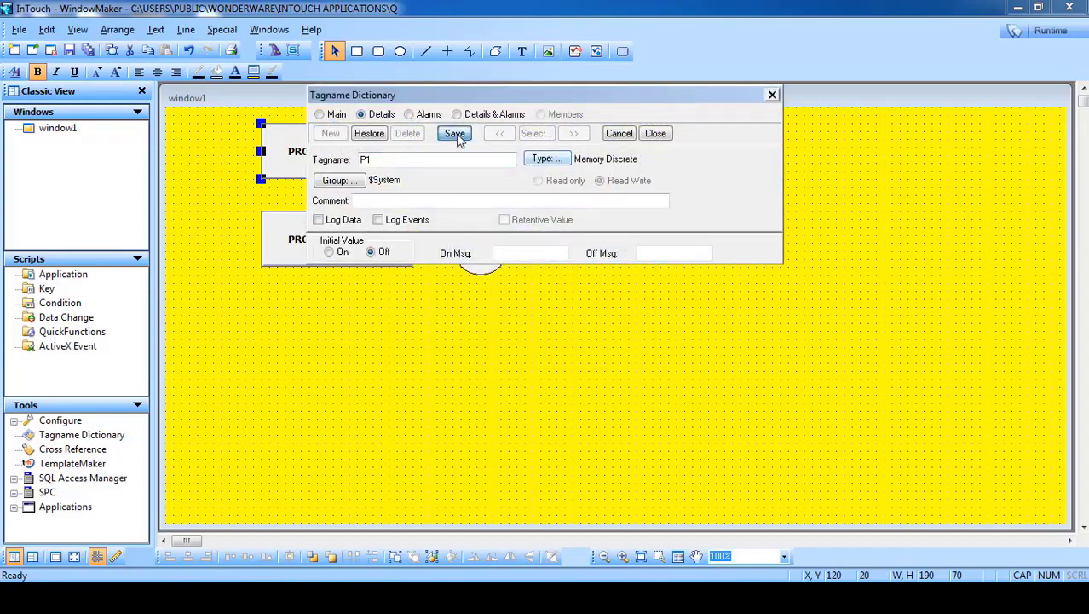
{"action": "left_click", "coordinate": [456, 134]}
{"action": "left_click", "coordinate": [656, 134]}
{"action": "left_click", "coordinate": [688, 129]}
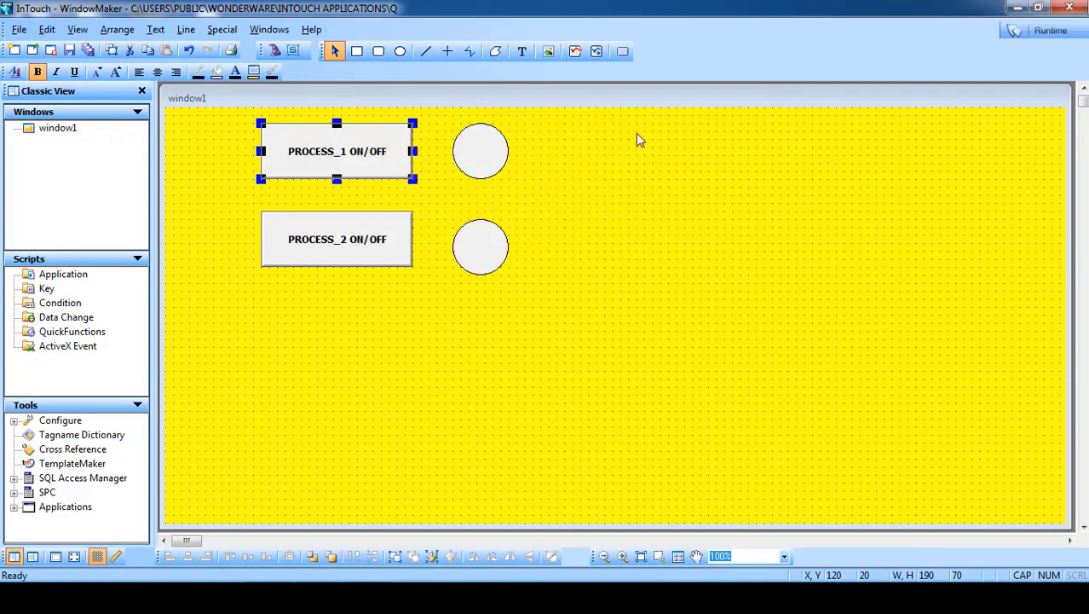
- Give the upper circle a Fill Color Discrete link on P1, green when on
{"action": "double_click", "coordinate": [490, 150]}
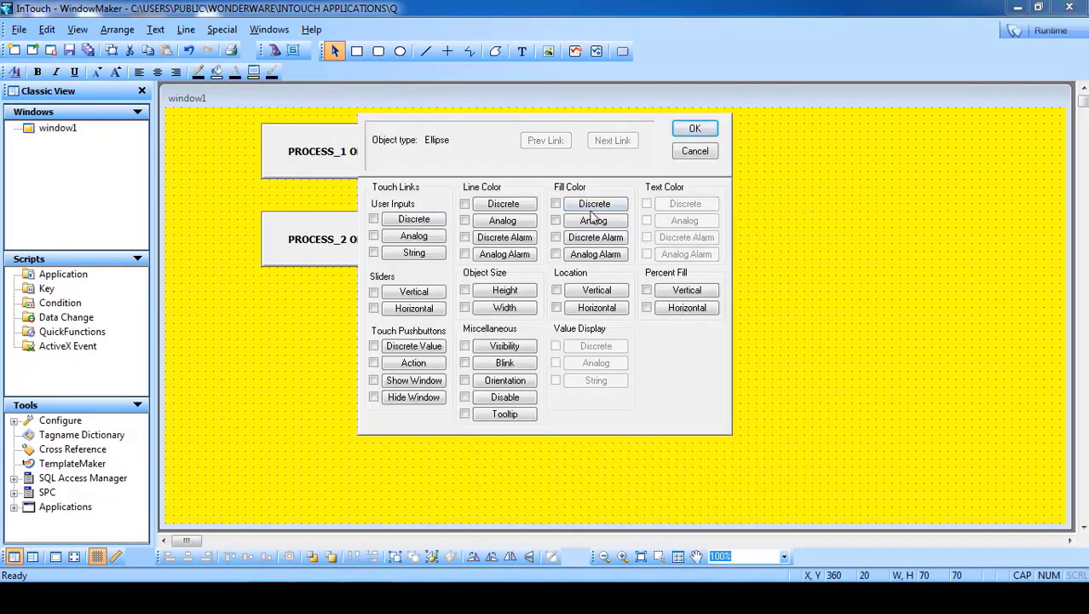
{"action": "left_click", "coordinate": [600, 205]}
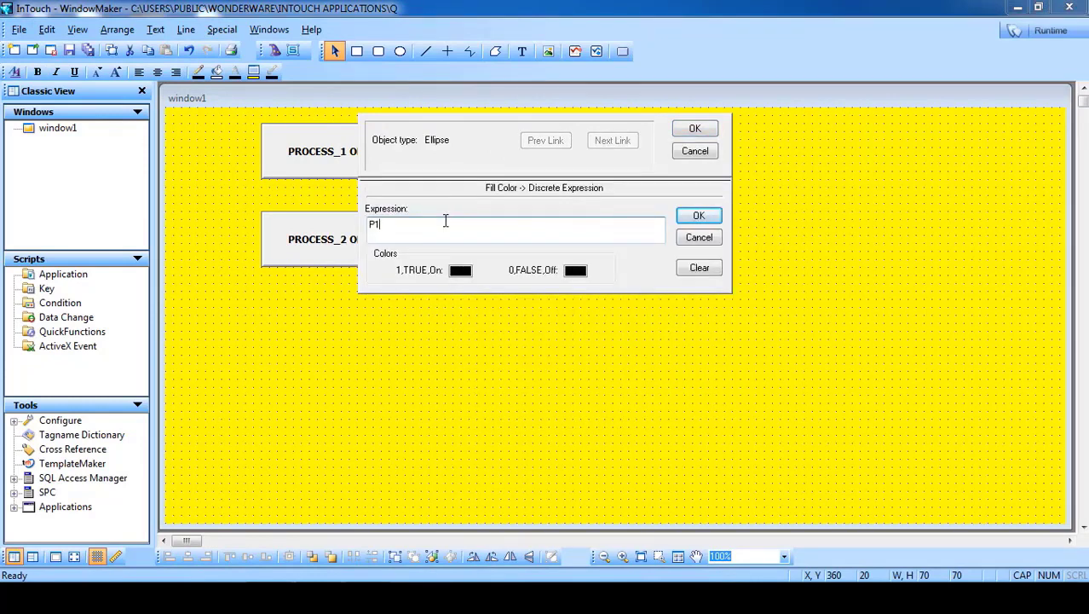
{"action": "left_click", "coordinate": [457, 273]}
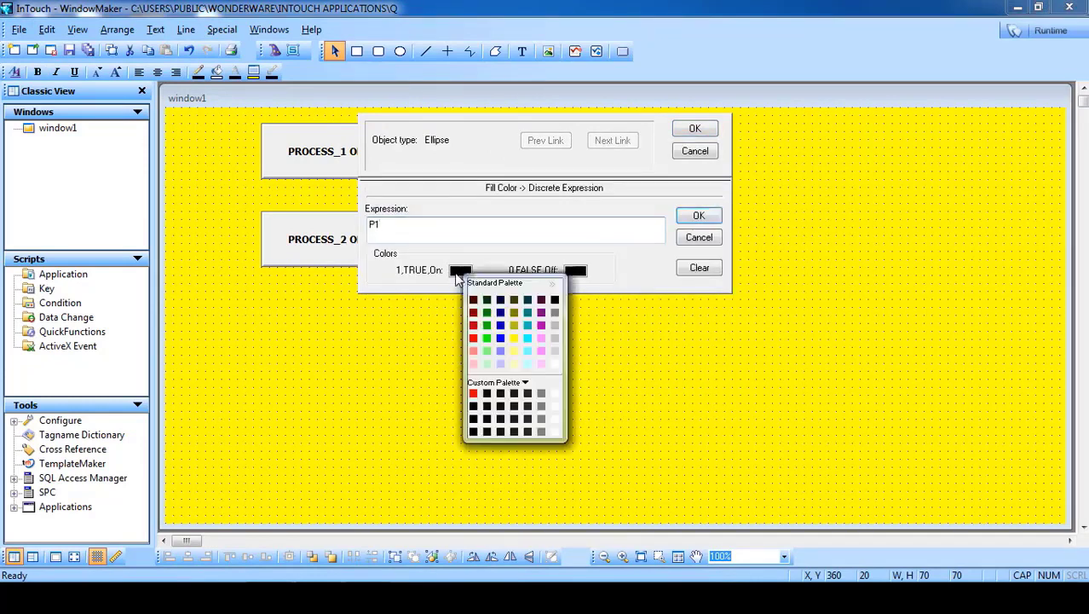
{"action": "left_click", "coordinate": [484, 346]}
{"action": "left_click", "coordinate": [575, 271]}
{"action": "left_click", "coordinate": [587, 344]}
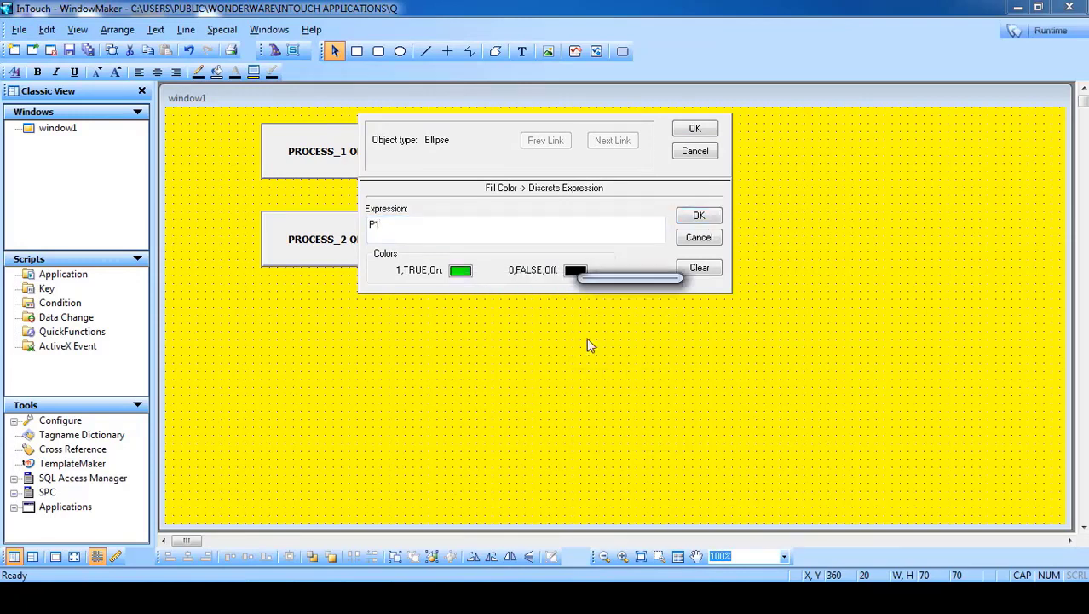
{"action": "left_click", "coordinate": [694, 127]}
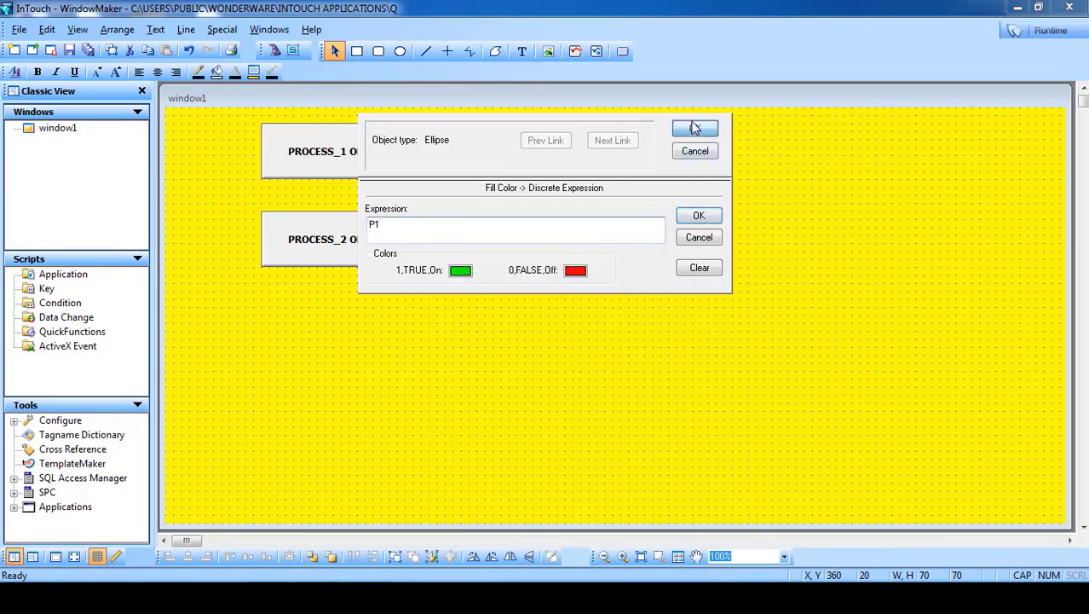
- Add an enlarged # text beside the upper circle and a copy beside the lower circle
{"action": "left_click", "coordinate": [522, 51]}
{"action": "left_click", "coordinate": [526, 145]}
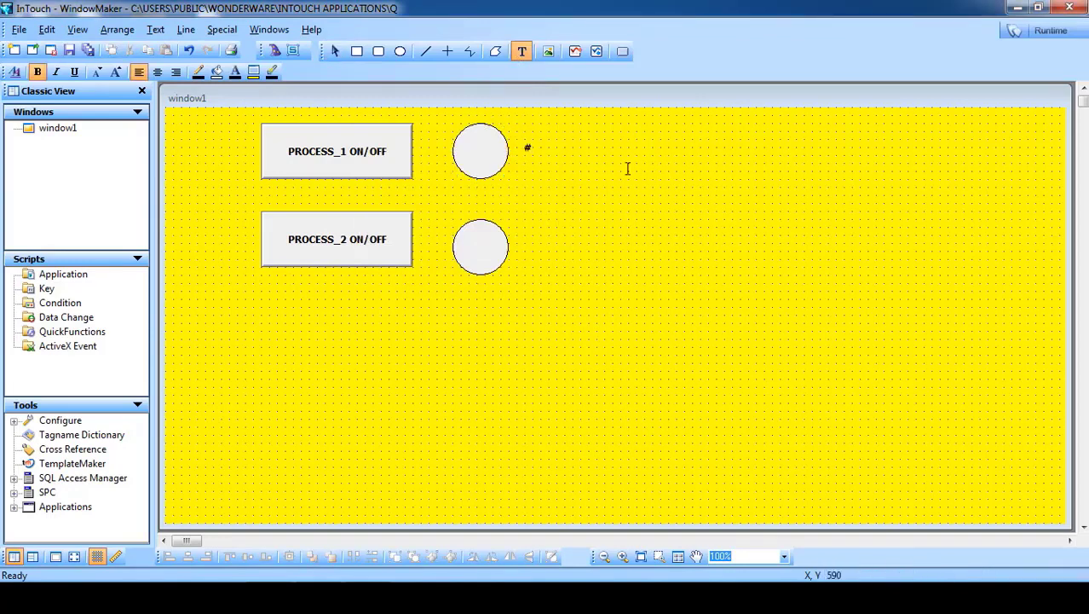
{"action": "left_click", "coordinate": [627, 169]}
{"action": "mouse_move", "coordinate": [533, 155]}
{"action": "left_mouse_down"}
{"action": "mouse_move", "coordinate": [552, 185]}
{"action": "mouse_move", "coordinate": [550, 163]}
{"action": "left_mouse_up"}
{"action": "left_click", "coordinate": [554, 183]}
{"action": "left_click", "coordinate": [552, 168]}
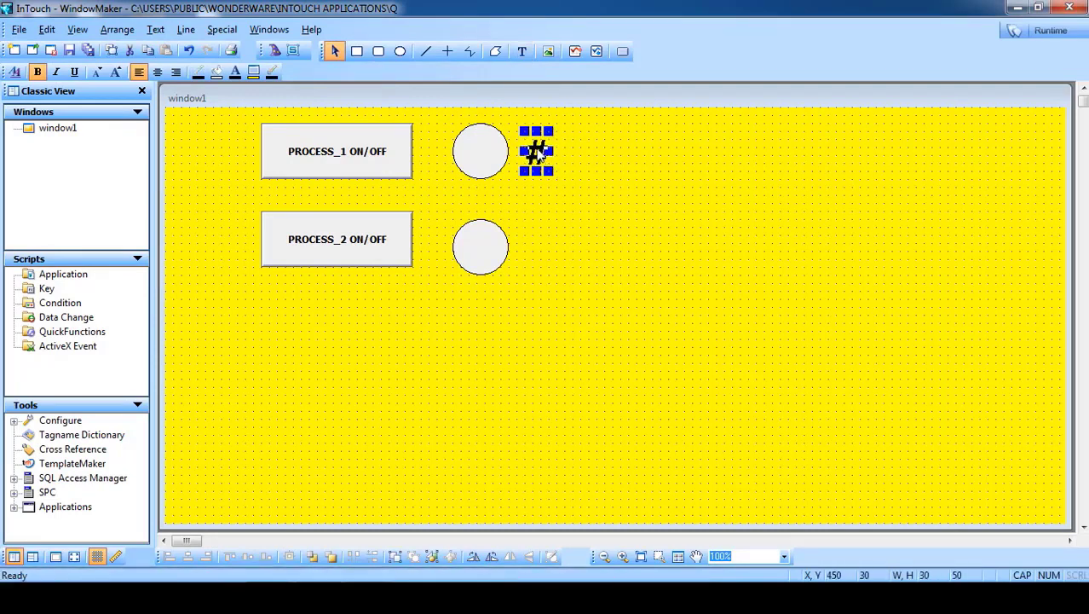
{"action": "double_click", "coordinate": [539, 151]}
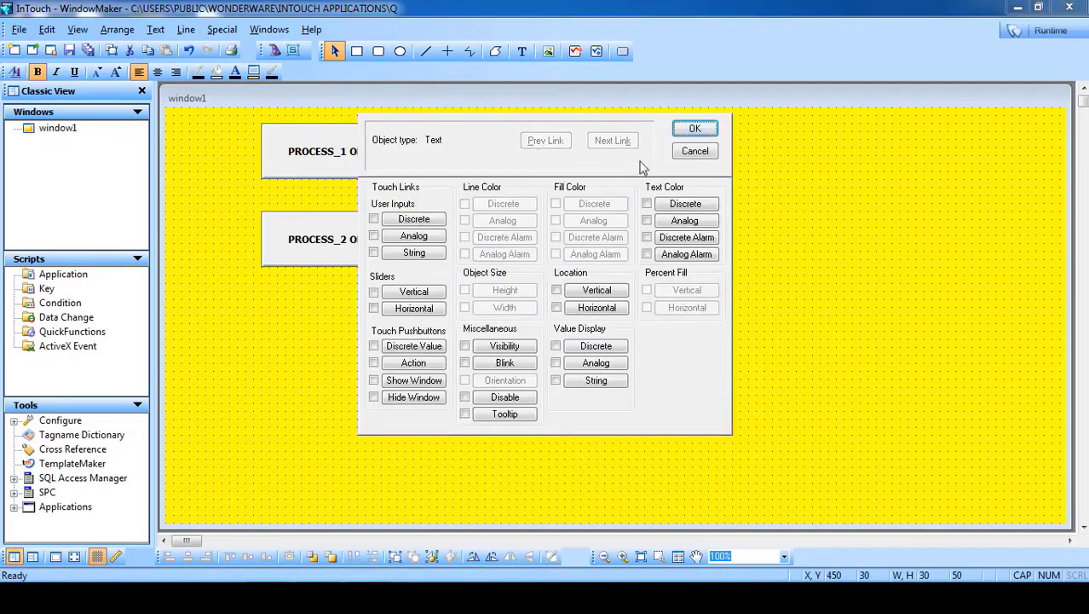
{"action": "left_click", "coordinate": [704, 152]}
{"action": "right_click", "coordinate": [534, 152]}
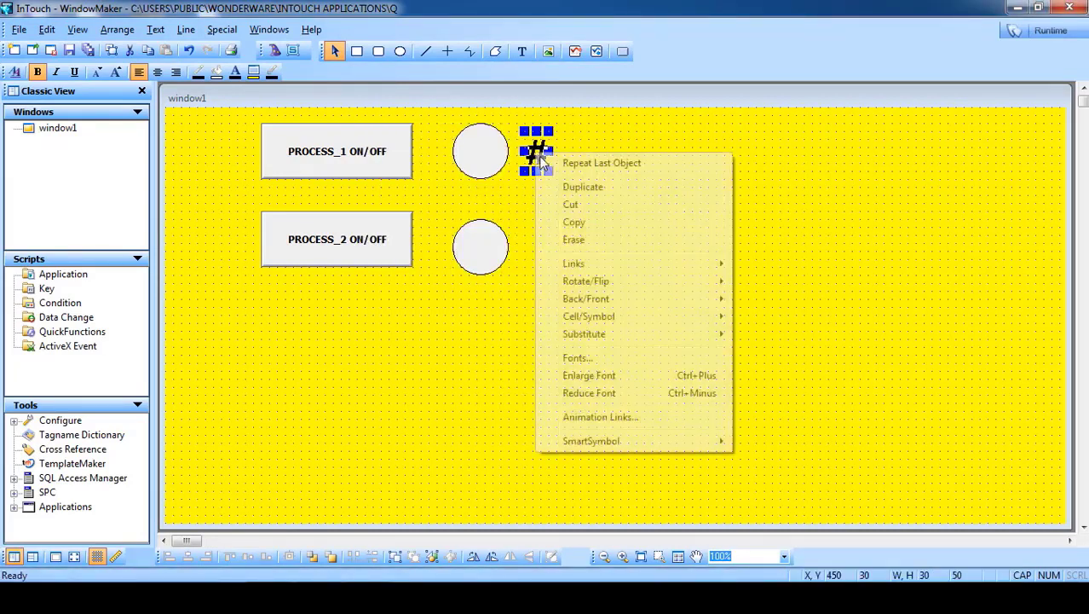
{"action": "left_click", "coordinate": [552, 182]}
{"action": "left_click", "coordinate": [544, 239]}
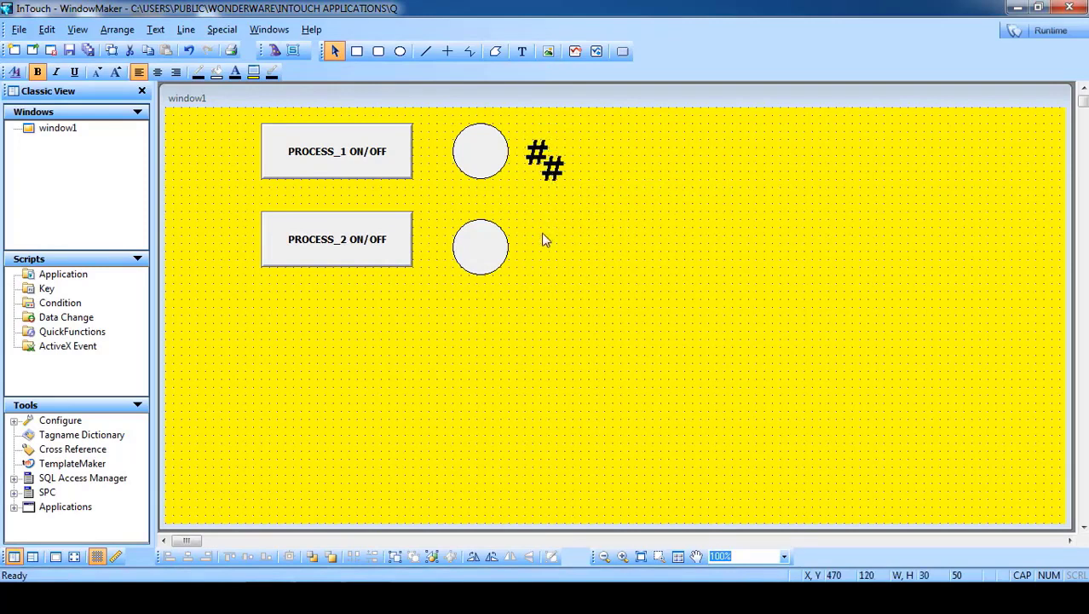
{"action": "left_click_drag", "start_coordinate": [530, 249], "coordinate": [530, 249]}
- Set the upper # Value Display Discrete link on P1 to show PROCESS_1_ON / PROCESS_1_OFF
{"action": "left_click", "coordinate": [587, 226]}
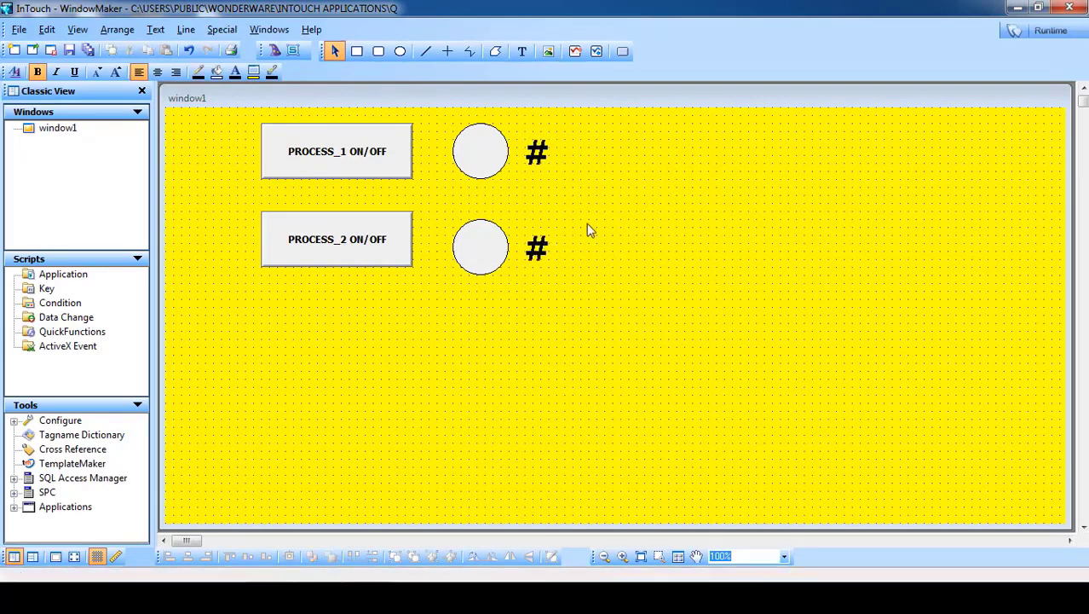
{"action": "double_click", "coordinate": [532, 158]}
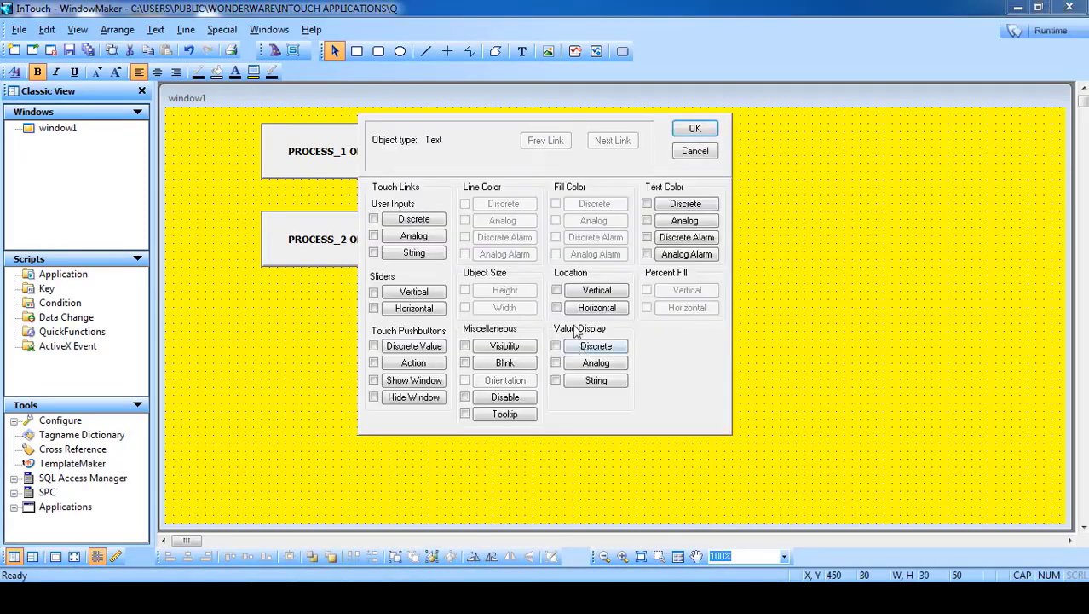
{"action": "left_click", "coordinate": [596, 347]}
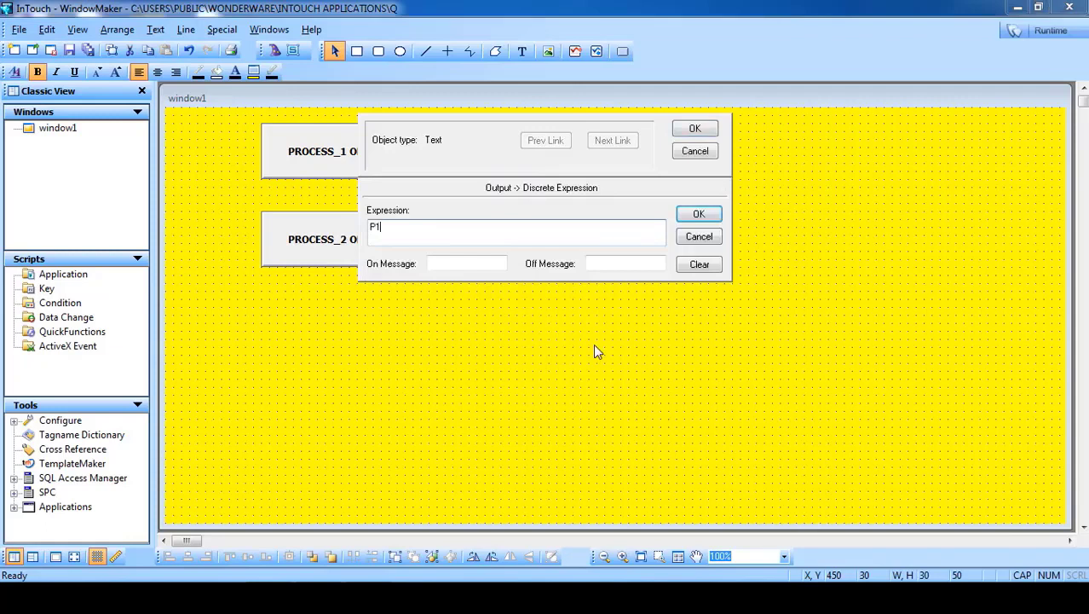
{"action": "left_click", "coordinate": [453, 263]}
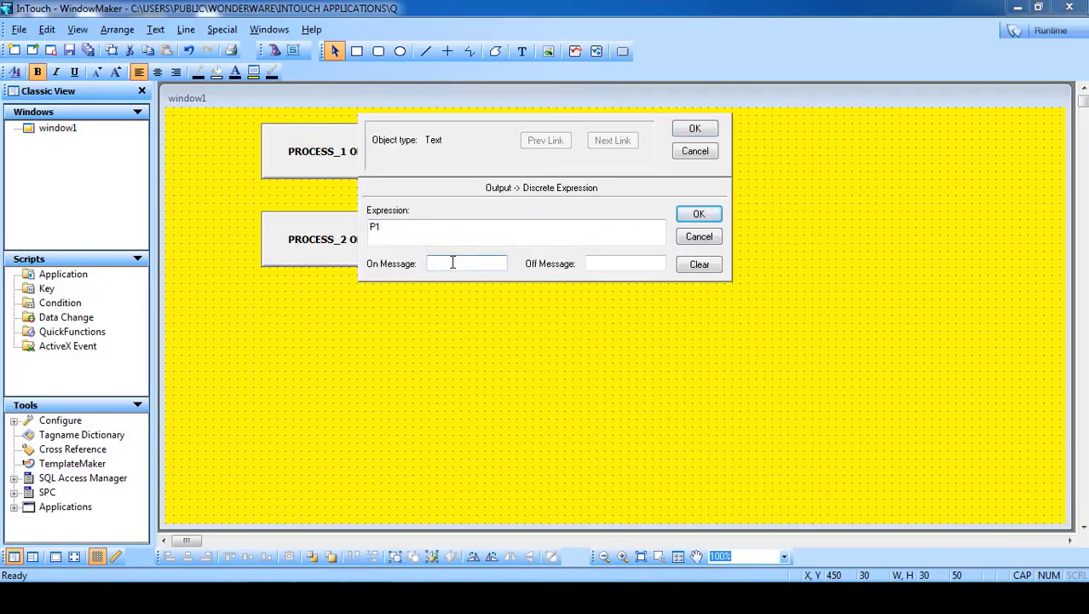
{"action": "type", "text": "PROCESS_ON"}
{"action": "left_click", "coordinate": [610, 264]}
{"action": "type", "text": "PROCESS_O"}
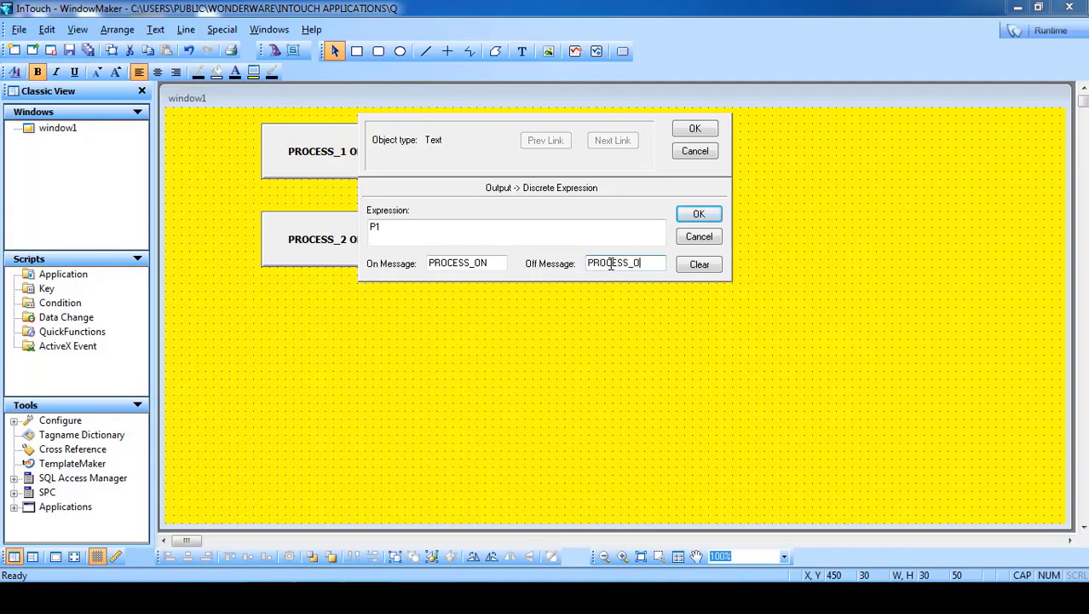
{"action": "type", "text": "FF"}
{"action": "left_click", "coordinate": [627, 264]}
{"action": "type", "text": "_1_OFF"}
{"action": "left_click", "coordinate": [468, 264]}
{"action": "type", "text": "_1"}
{"action": "type", "text": "1"}
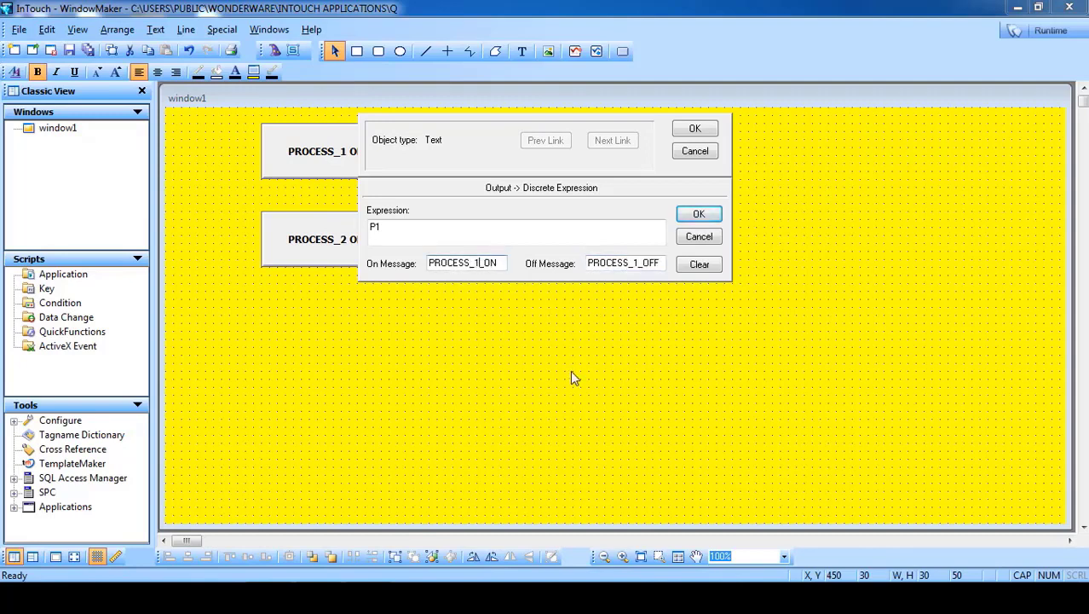
{"action": "left_click", "coordinate": [696, 130]}
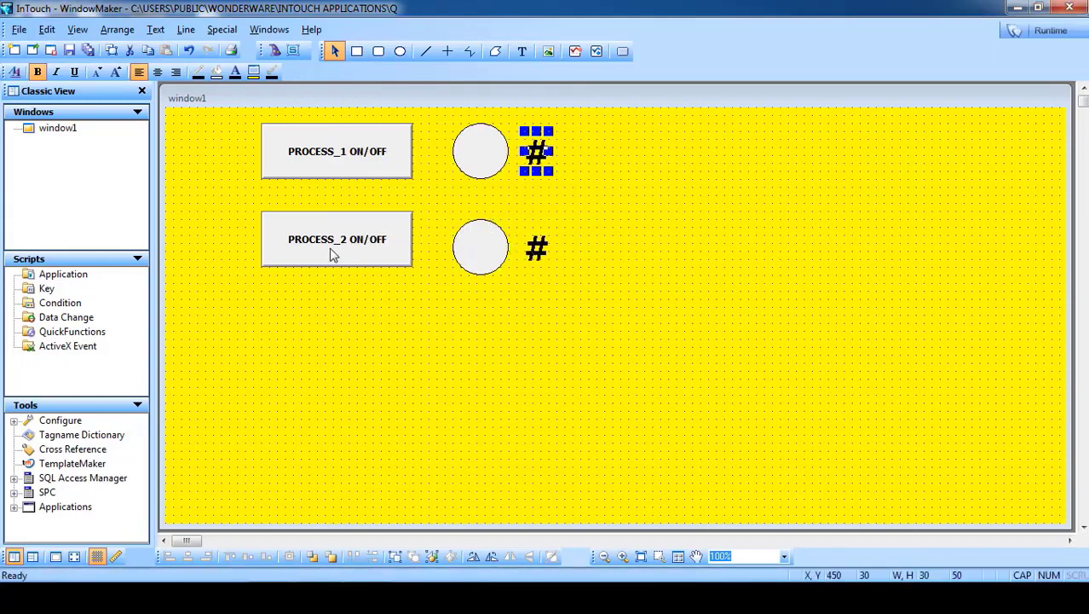
{"action": "left_click", "coordinate": [382, 334]}
- Make PROCESS_2 ON/OFF a Discrete Value pushbutton on the newly defined tag P2
{"action": "double_click", "coordinate": [340, 254]}
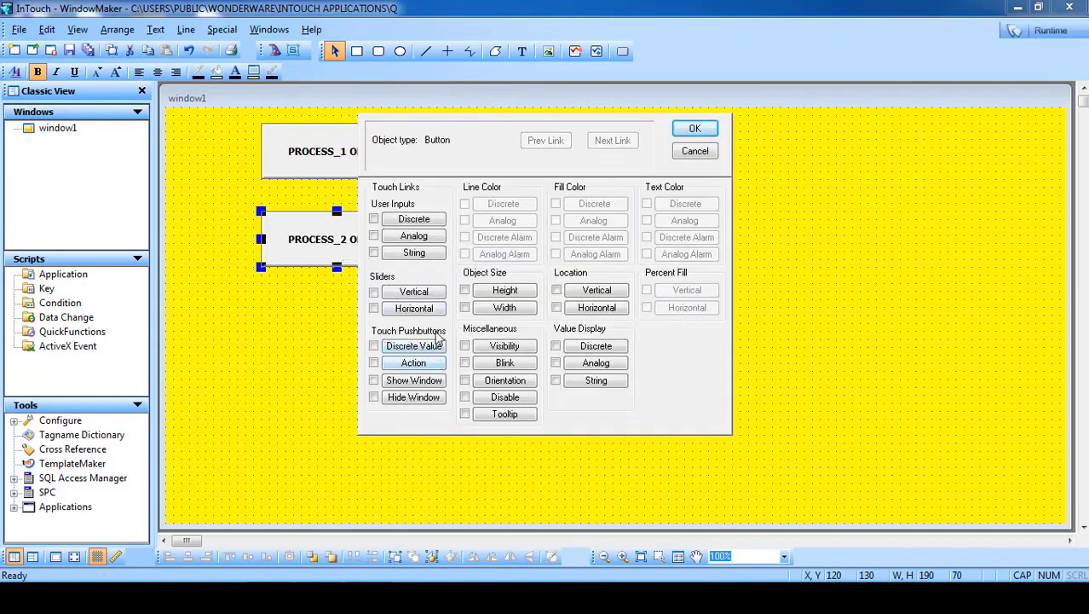
{"action": "left_click", "coordinate": [418, 348]}
{"action": "left_click", "coordinate": [451, 215]}
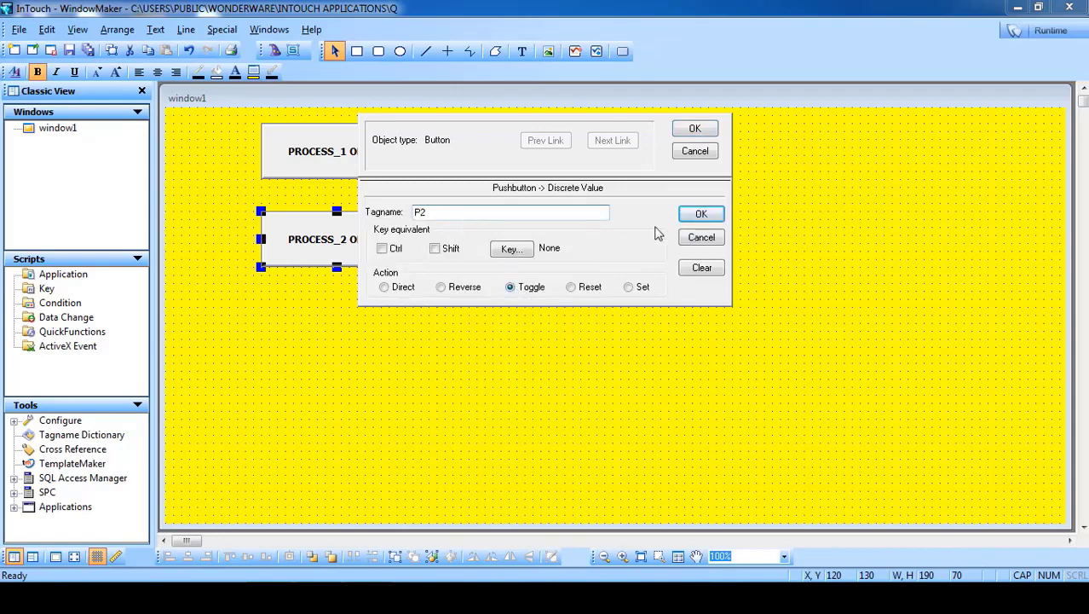
{"action": "left_click", "coordinate": [701, 214]}
{"action": "left_click", "coordinate": [512, 336]}
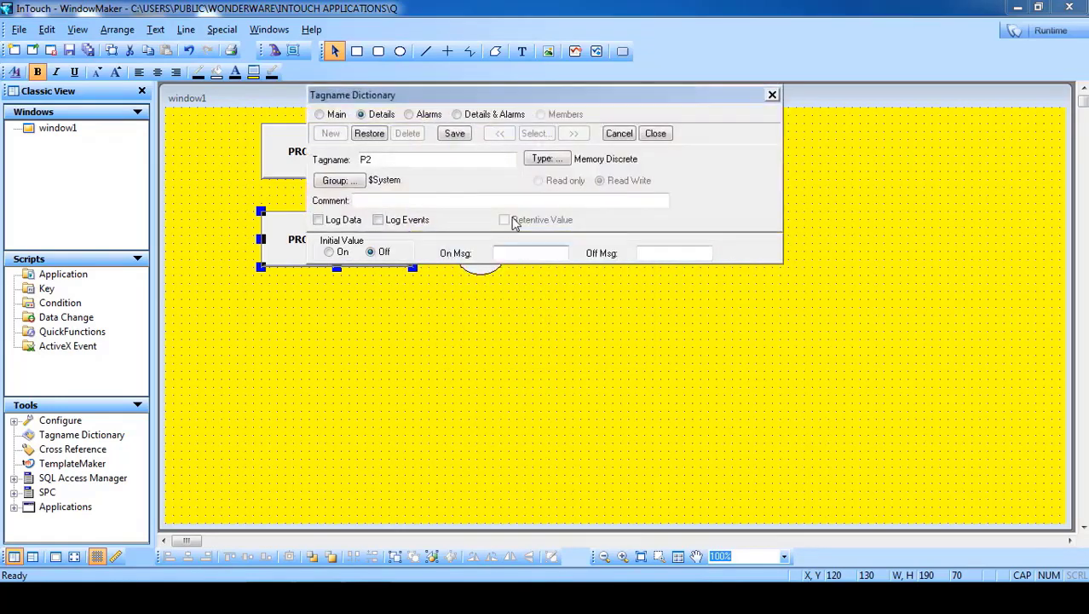
{"action": "left_click", "coordinate": [656, 134]}
{"action": "left_click", "coordinate": [701, 214]}
{"action": "left_click", "coordinate": [695, 130]}
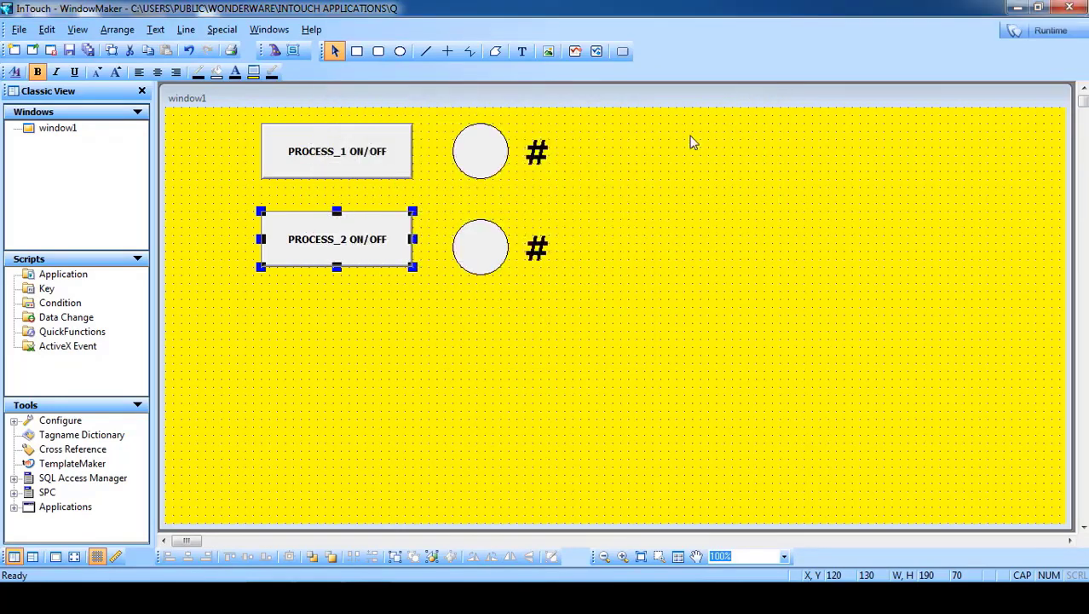
- Point the lower circle's Fill Color Discrete link at tag P2
{"action": "left_click", "coordinate": [492, 256]}
{"action": "double_click", "coordinate": [491, 256]}
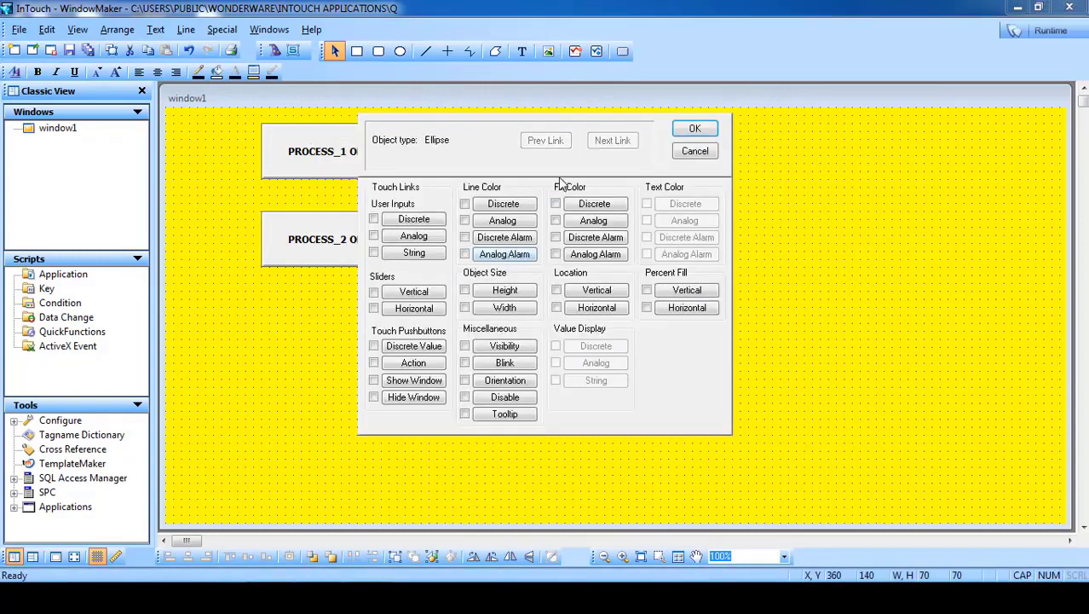
{"action": "left_click", "coordinate": [594, 205]}
{"action": "left_click", "coordinate": [451, 230]}
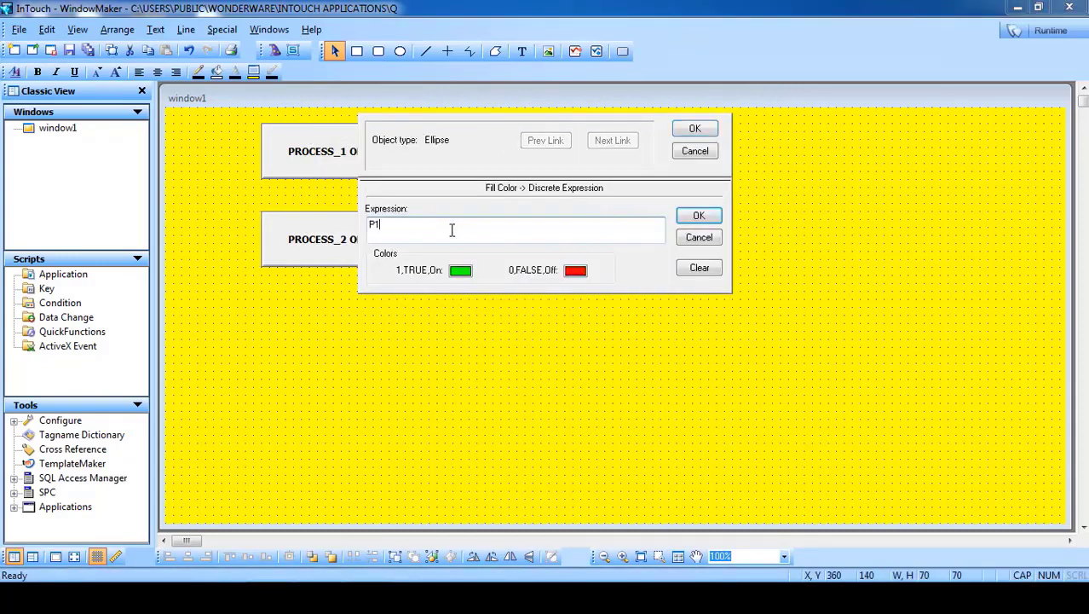
{"action": "type", "text": "2"}
{"action": "left_click", "coordinate": [694, 130]}
- Set the lower # discrete value display to P2 with messages PROCESS_2_ON / PROCESS_2_OFF
{"action": "left_click", "coordinate": [537, 252]}
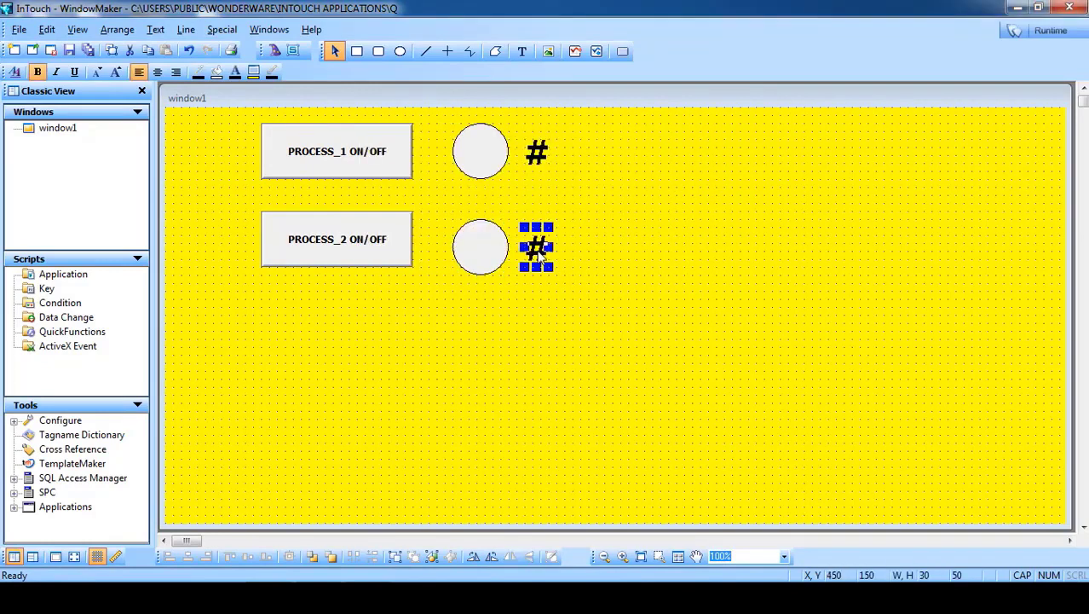
{"action": "double_click", "coordinate": [539, 253]}
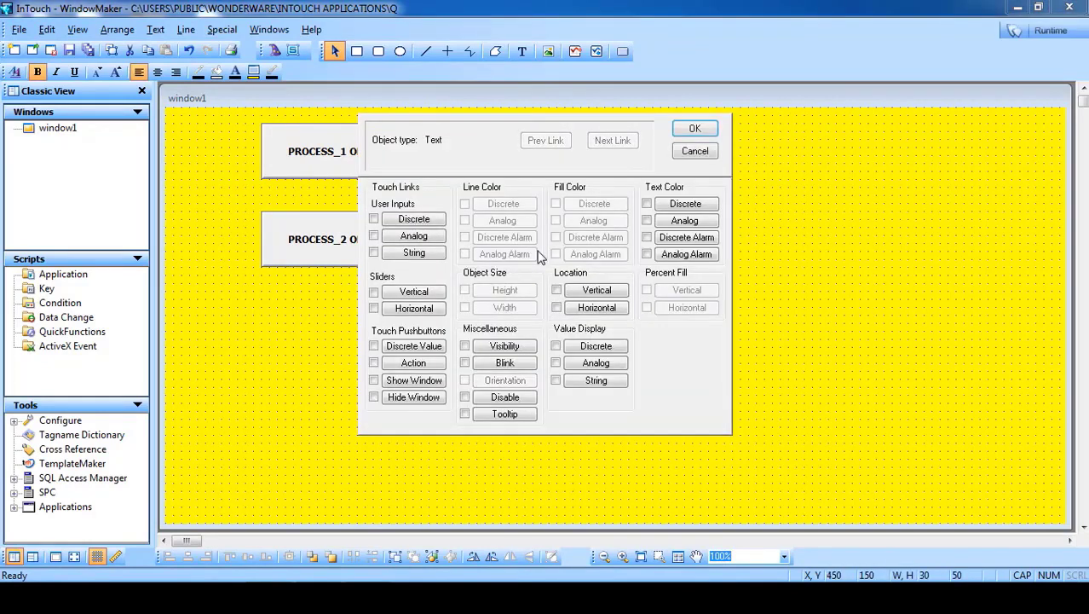
{"action": "left_click", "coordinate": [595, 347]}
{"action": "left_click", "coordinate": [394, 230]}
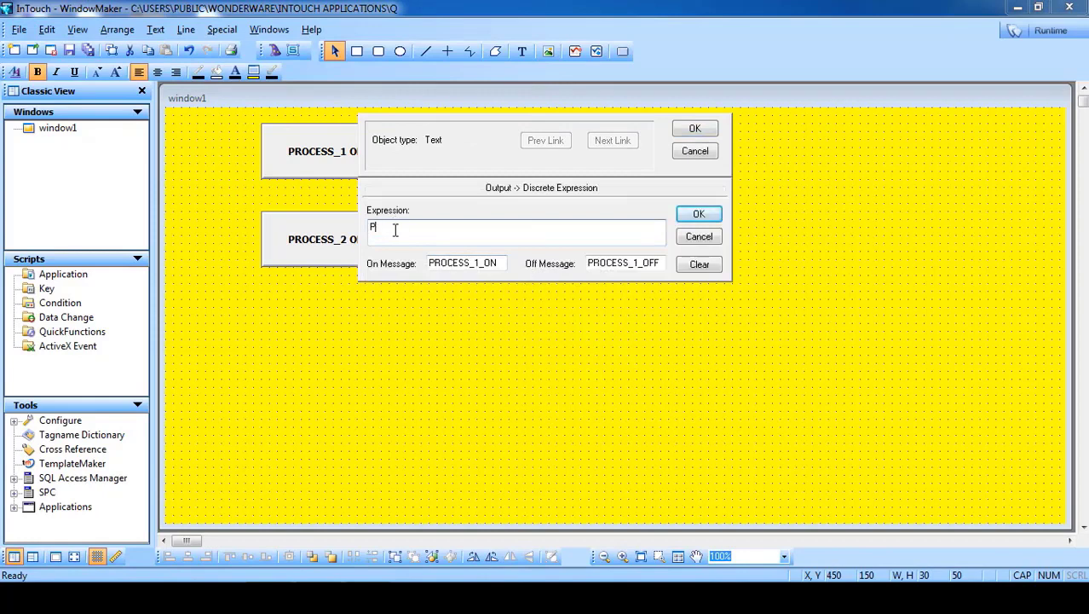
{"action": "left_click", "coordinate": [479, 264]}
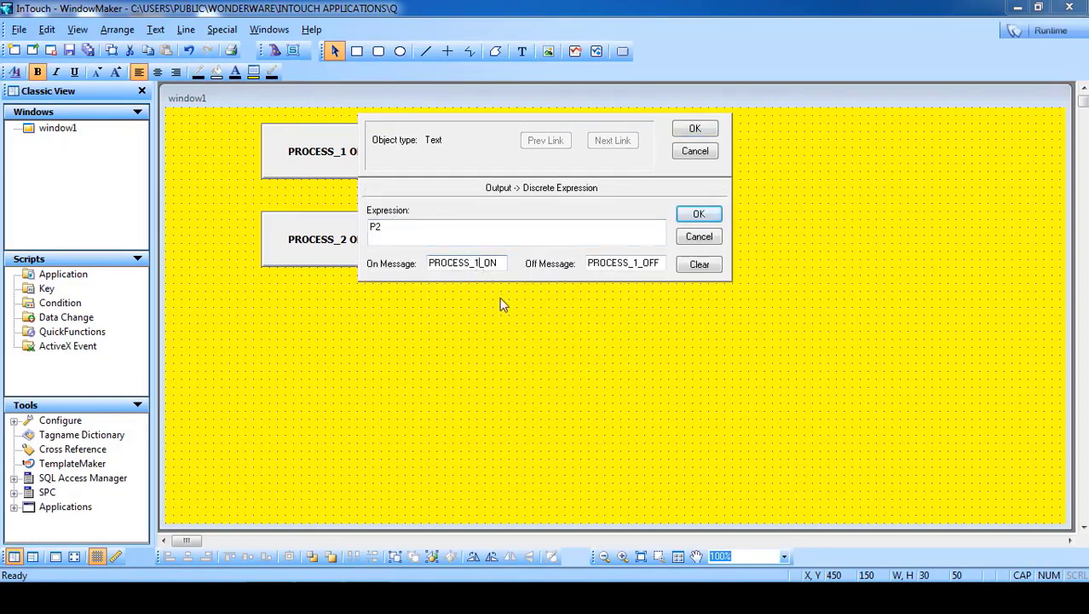
{"action": "key", "text": "BackSpace"}
{"action": "type", "text": "2"}
{"action": "left_click", "coordinate": [639, 264]}
{"action": "key", "text": "BackSpace"}
{"action": "type", "text": "2"}
{"action": "left_click", "coordinate": [698, 127]}
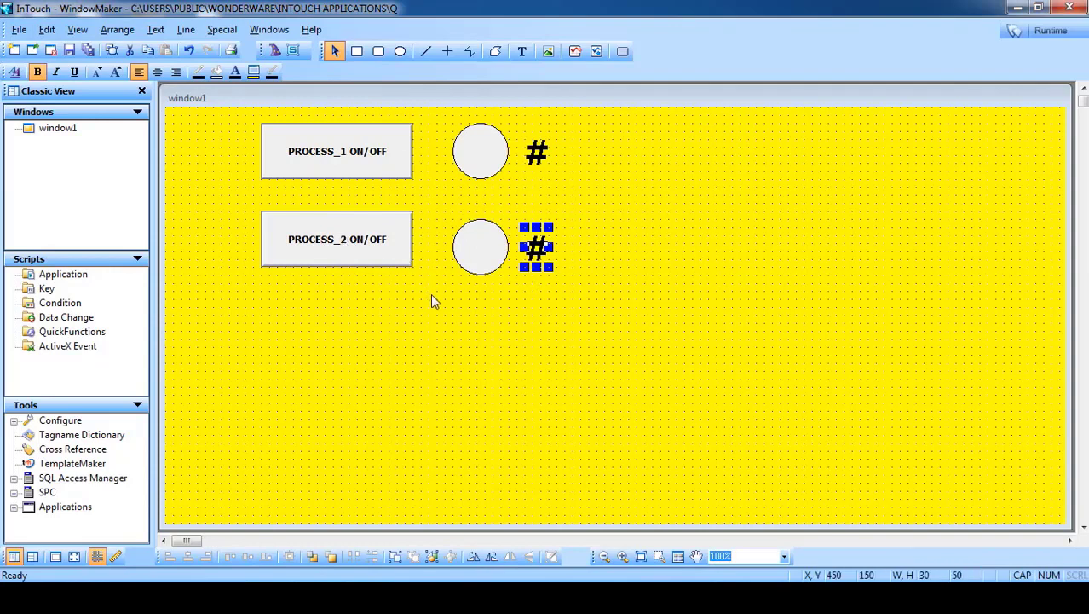
- Select InTouch as the security type and acknowledge the restart-View notice
{"action": "left_click", "coordinate": [356, 150]}
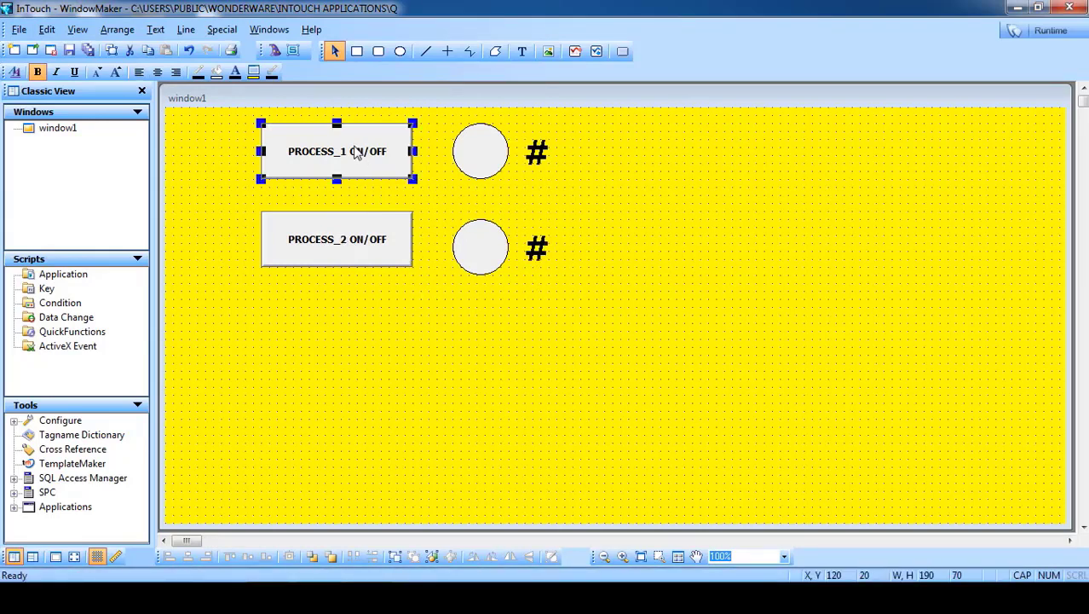
{"action": "left_click", "coordinate": [348, 256]}
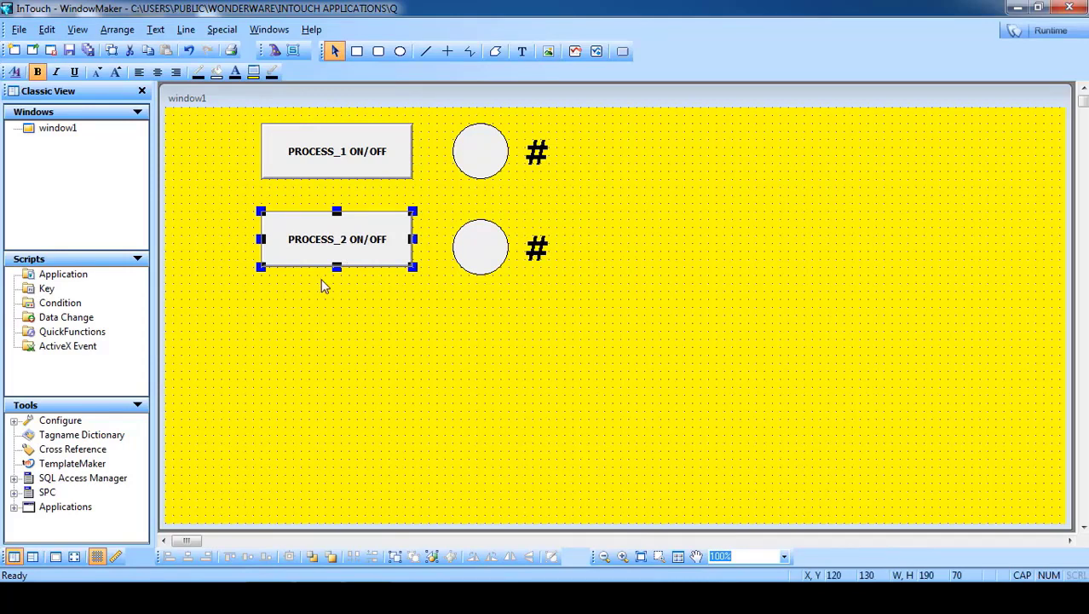
{"action": "left_click", "coordinate": [381, 331]}
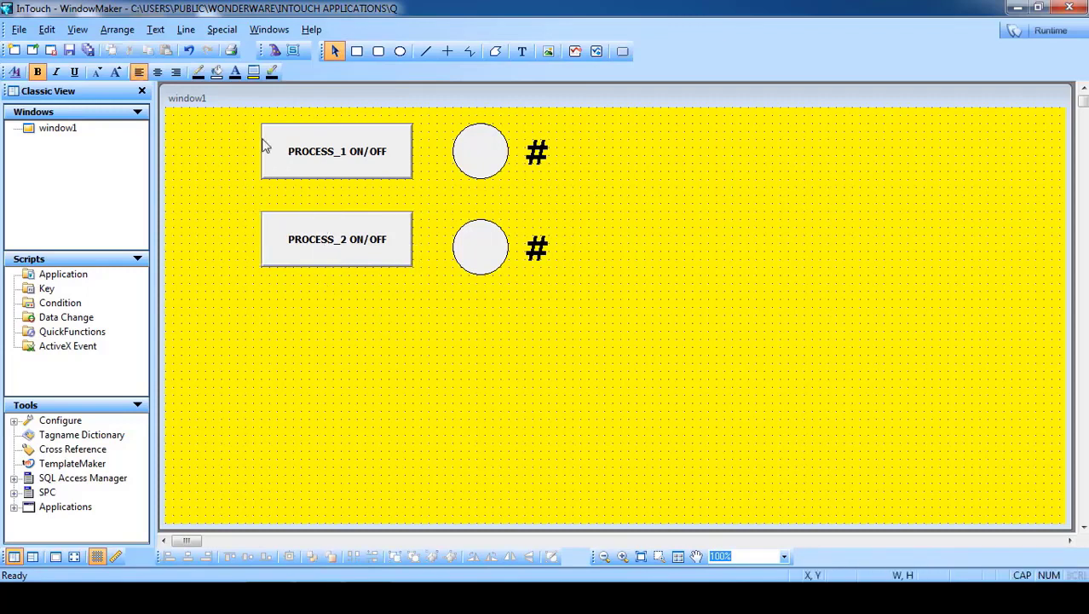
{"action": "left_click", "coordinate": [214, 31]}
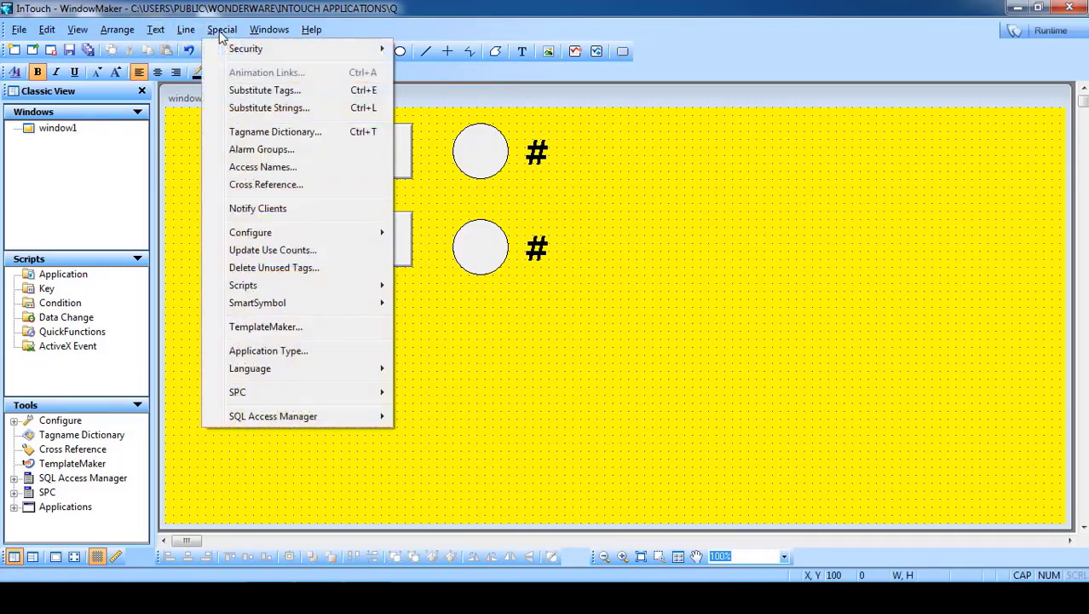
{"action": "mouse_move", "coordinate": [223, 48]}
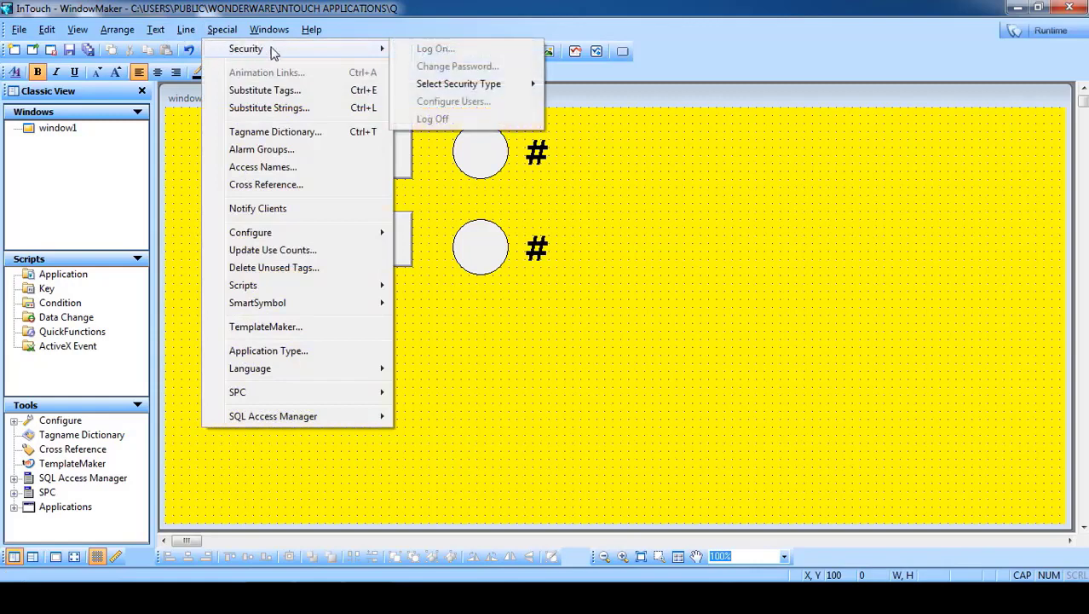
{"action": "mouse_move", "coordinate": [475, 90]}
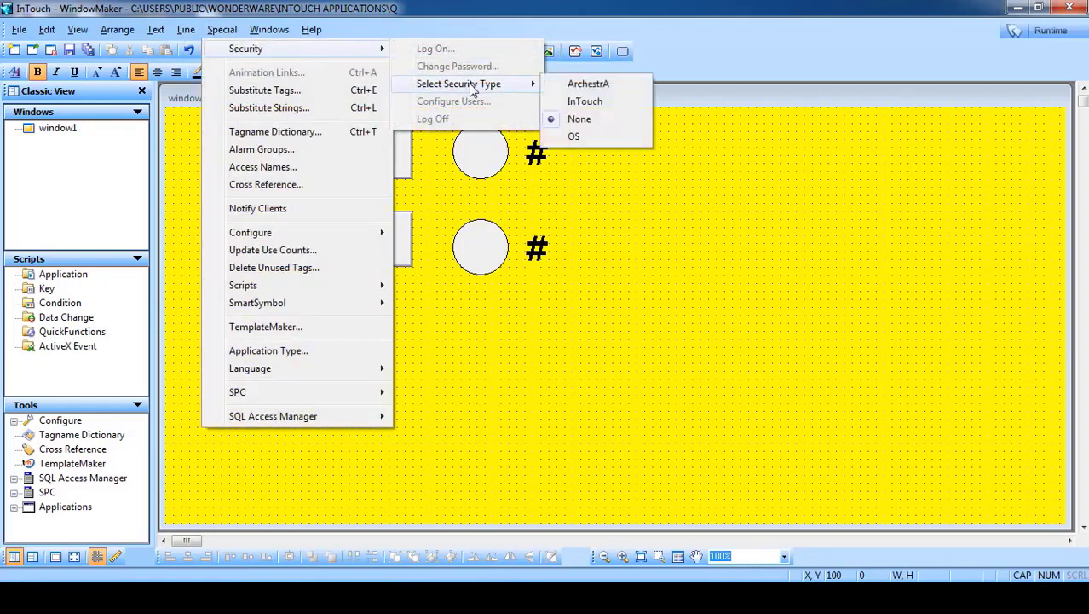
{"action": "left_click", "coordinate": [588, 102]}
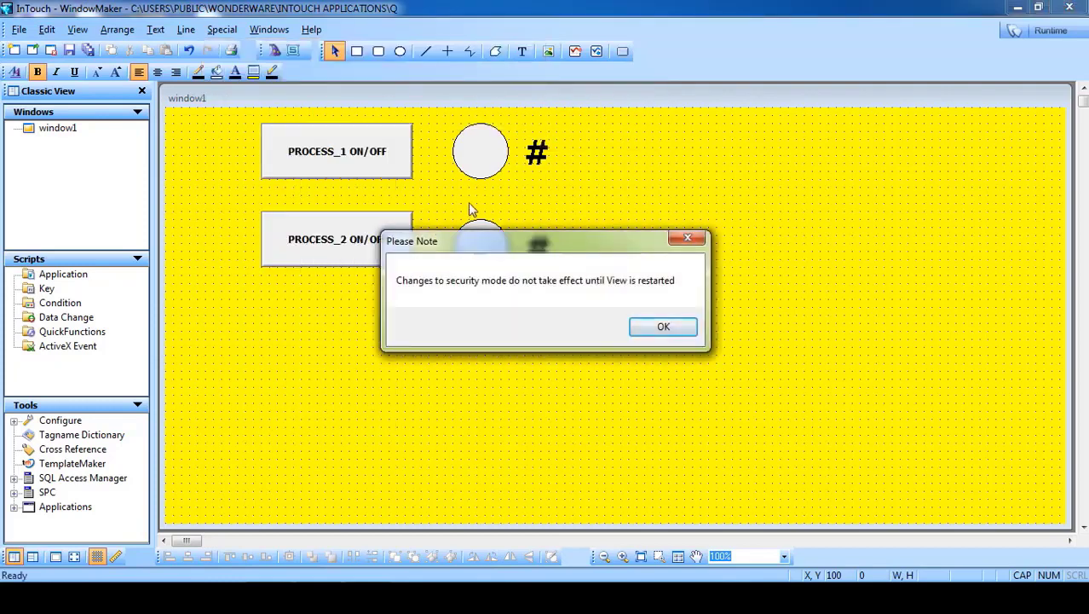
{"action": "left_click_drag", "start_coordinate": [456, 239], "coordinate": [439, 182]}
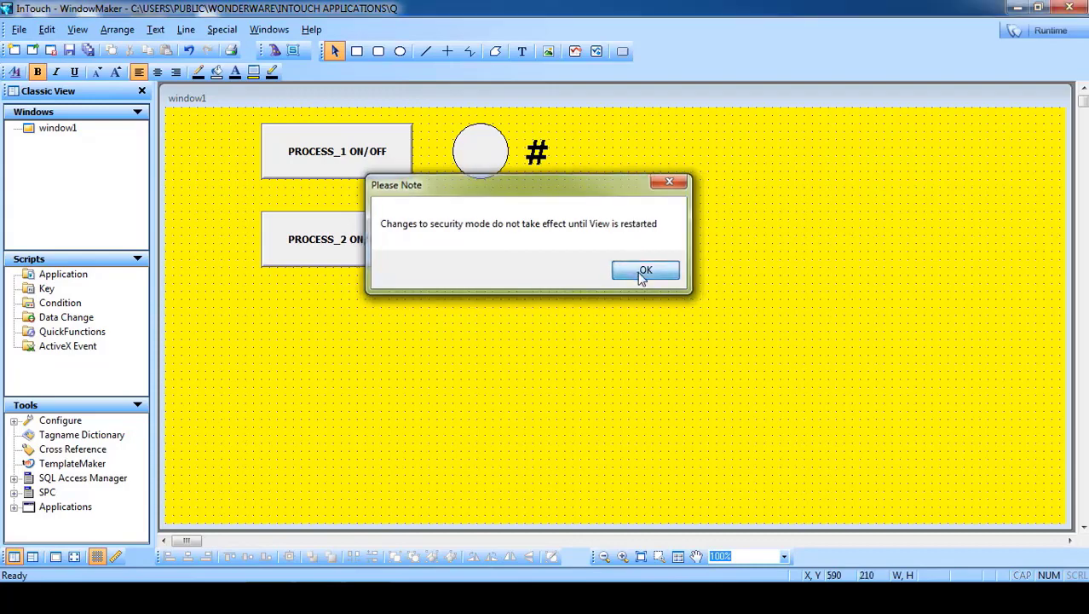
{"action": "left_click", "coordinate": [644, 271]}
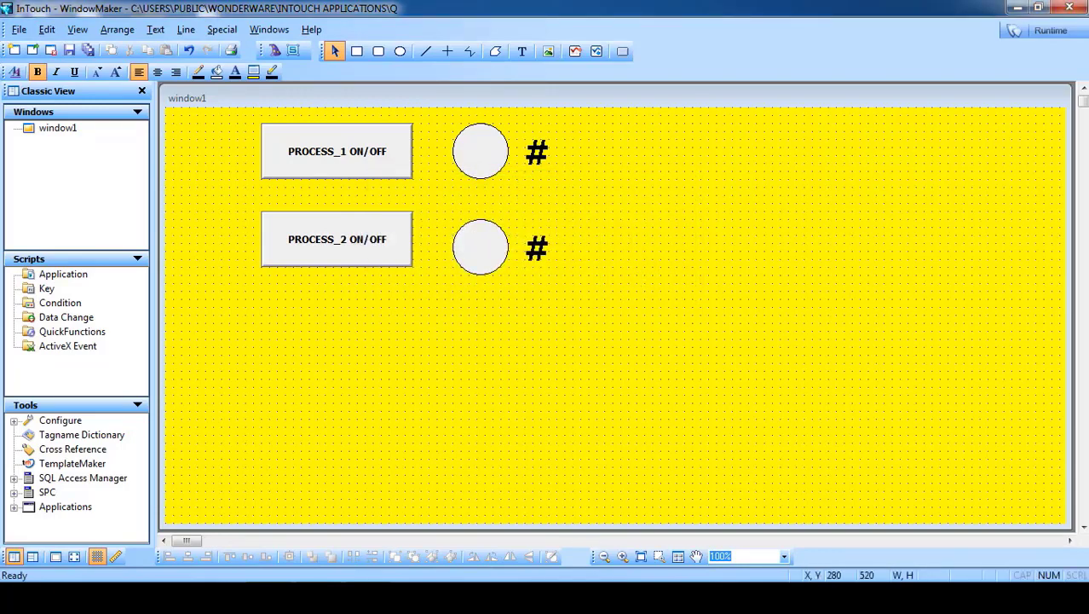
- Briefly run the window in runtime, then confirm InTouch stays the security type
{"action": "left_click", "coordinate": [345, 598]}
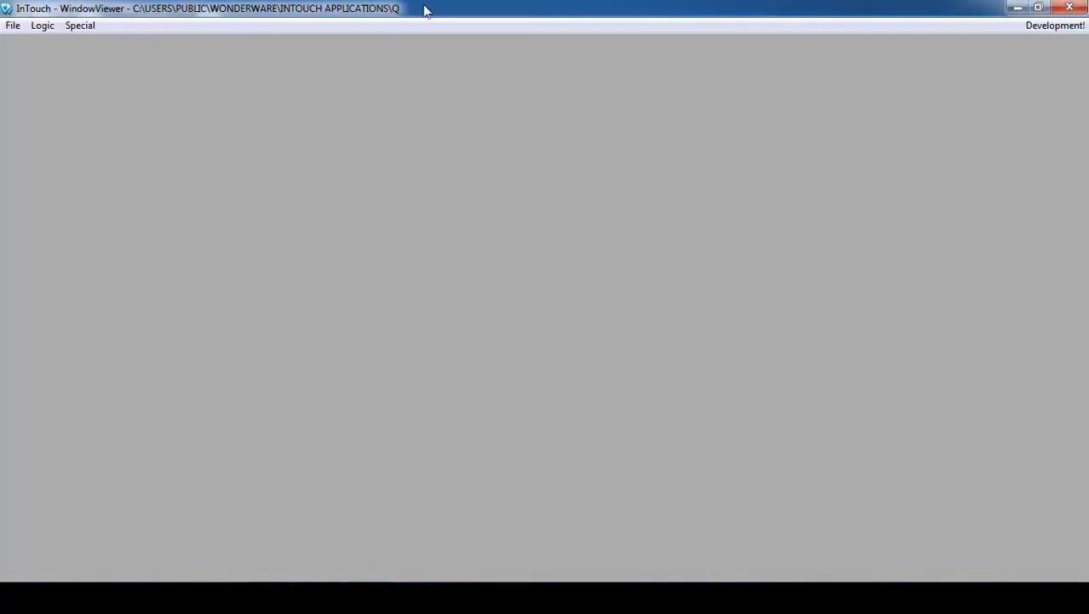
{"action": "left_click", "coordinate": [1069, 8]}
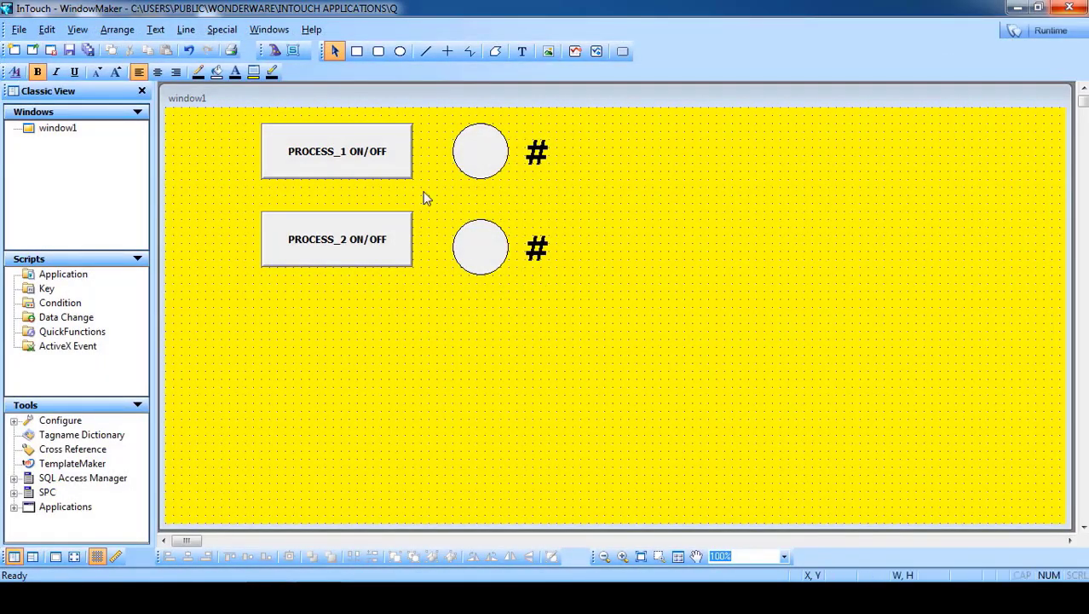
{"action": "left_click", "coordinate": [226, 33]}
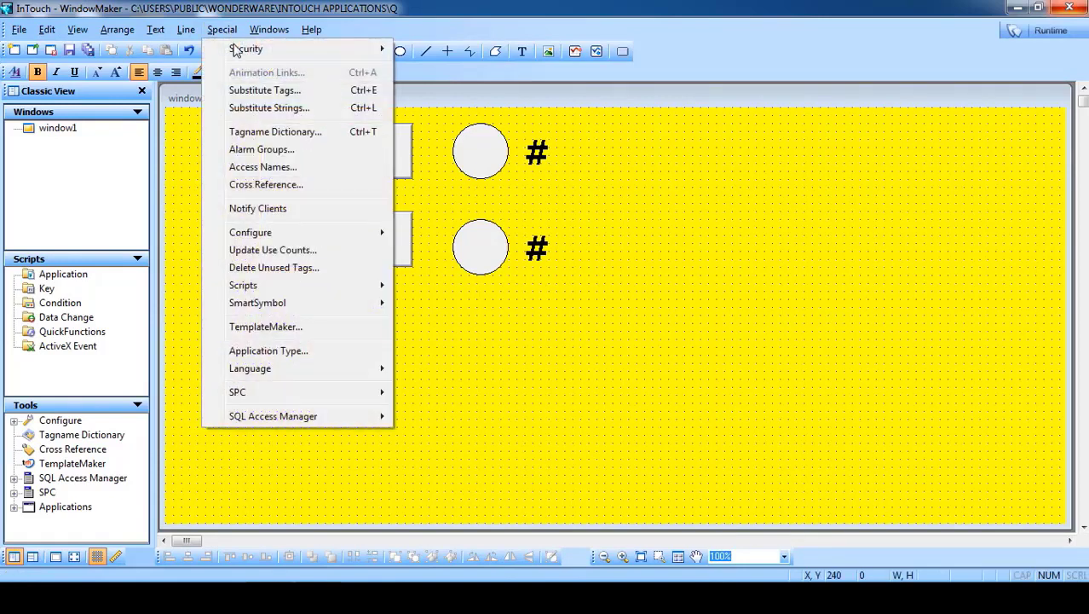
{"action": "mouse_move", "coordinate": [236, 49]}
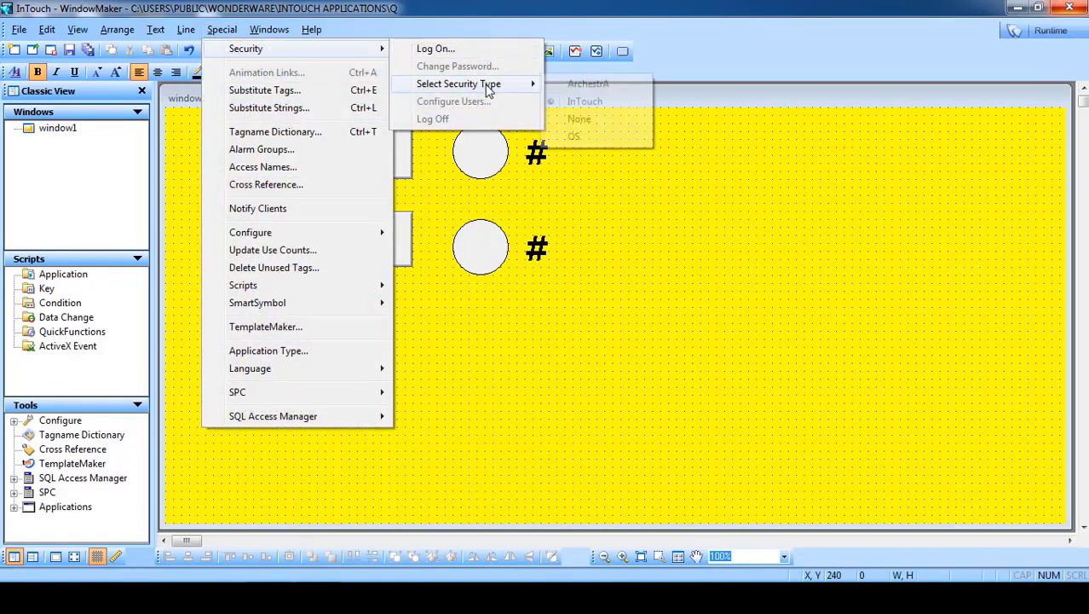
{"action": "left_click", "coordinate": [596, 103]}
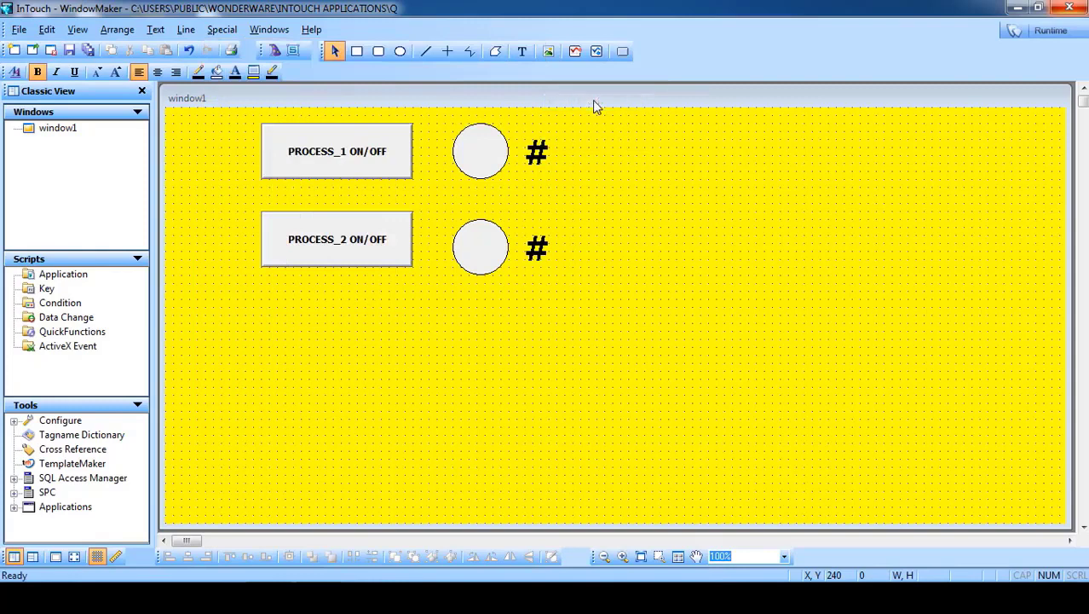
{"action": "left_click", "coordinate": [230, 34]}
{"action": "mouse_move", "coordinate": [348, 51]}
{"action": "mouse_move", "coordinate": [530, 83]}
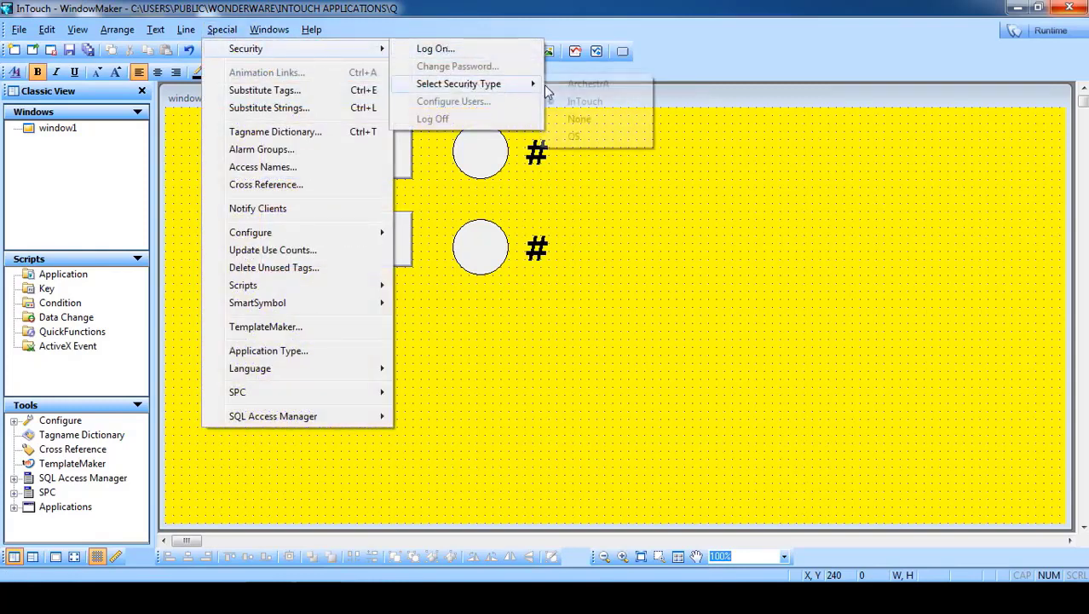
{"action": "left_click", "coordinate": [595, 103]}
- Log on as administrator, entering its password in the Log On dialog
{"action": "left_click", "coordinate": [222, 31]}
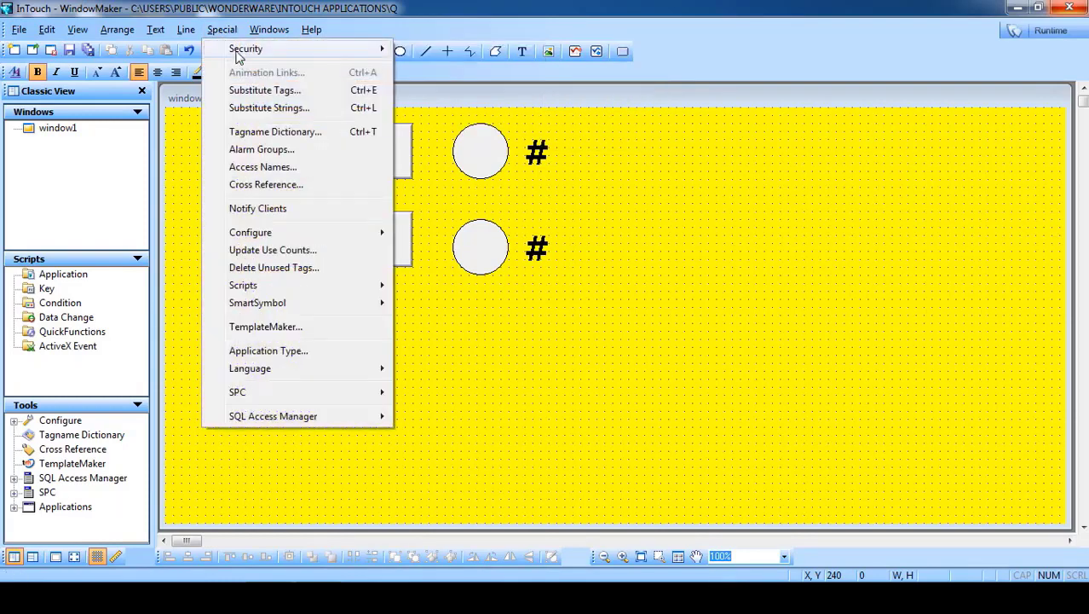
{"action": "mouse_move", "coordinate": [238, 53]}
{"action": "left_click", "coordinate": [409, 51]}
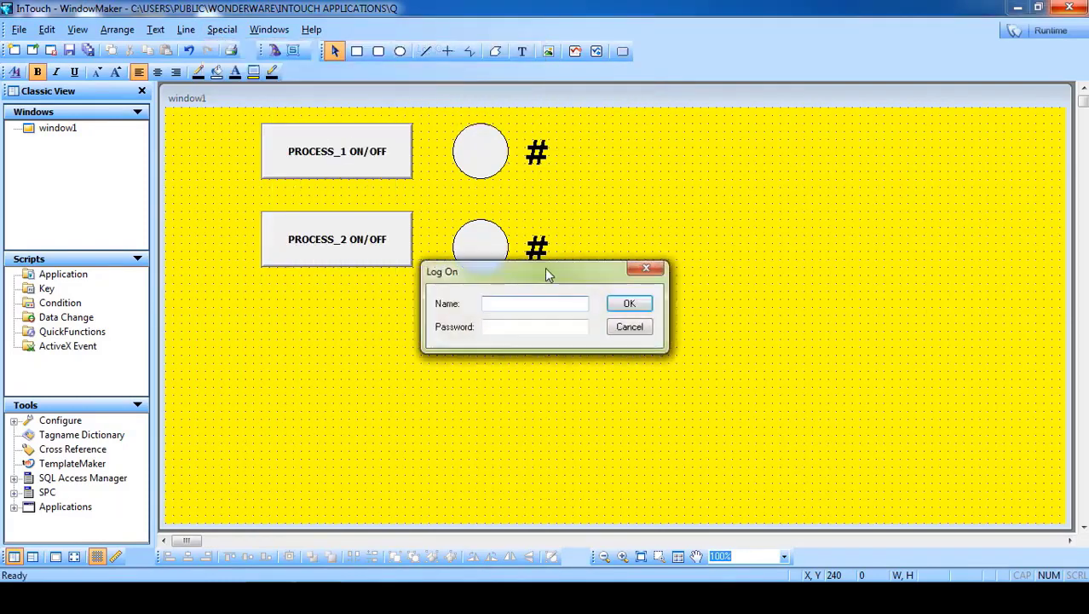
{"action": "left_click_drag", "start_coordinate": [546, 273], "coordinate": [694, 116]}
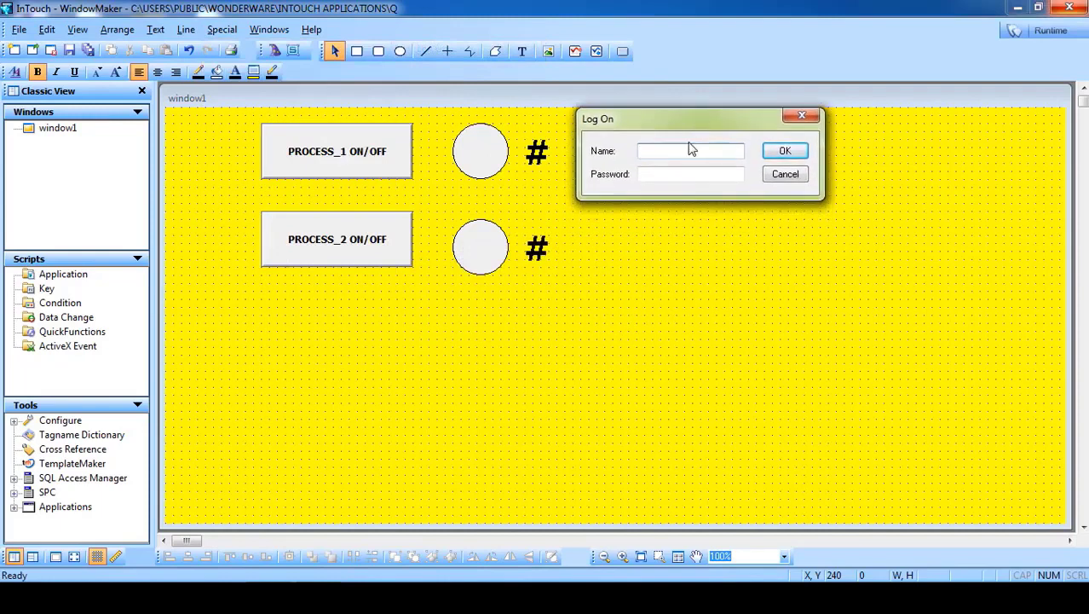
{"action": "left_click", "coordinate": [692, 150]}
{"action": "type", "text": "administrator"}
{"action": "left_click_drag", "start_coordinate": [695, 151], "coordinate": [627, 150]}
{"action": "left_click", "coordinate": [659, 174]}
{"action": "type", "text": "•••••••"}
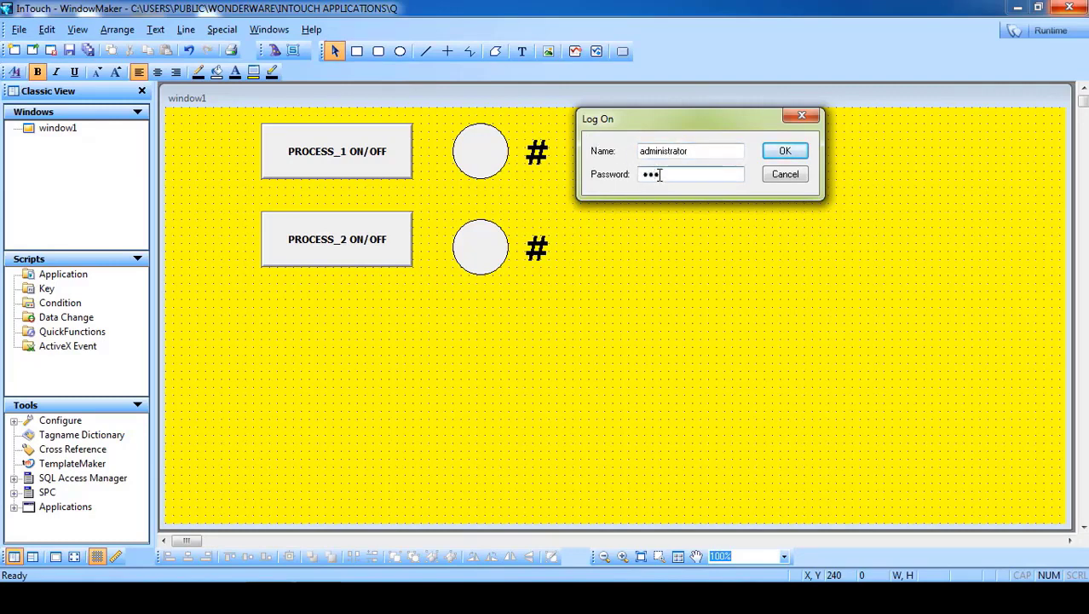
{"action": "type", "text": "•••"}
{"action": "left_click_drag", "start_coordinate": [702, 151], "coordinate": [611, 156]}
{"action": "left_click", "coordinate": [785, 152]}
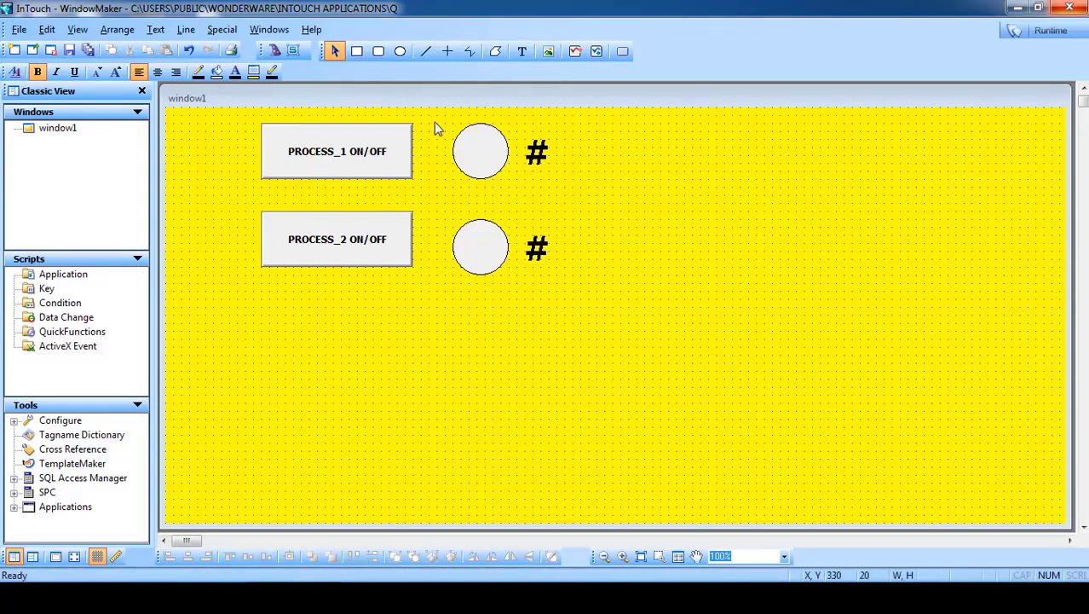
- In Configure Users, add operator1 with a password and access level 8
{"action": "left_click", "coordinate": [221, 29]}
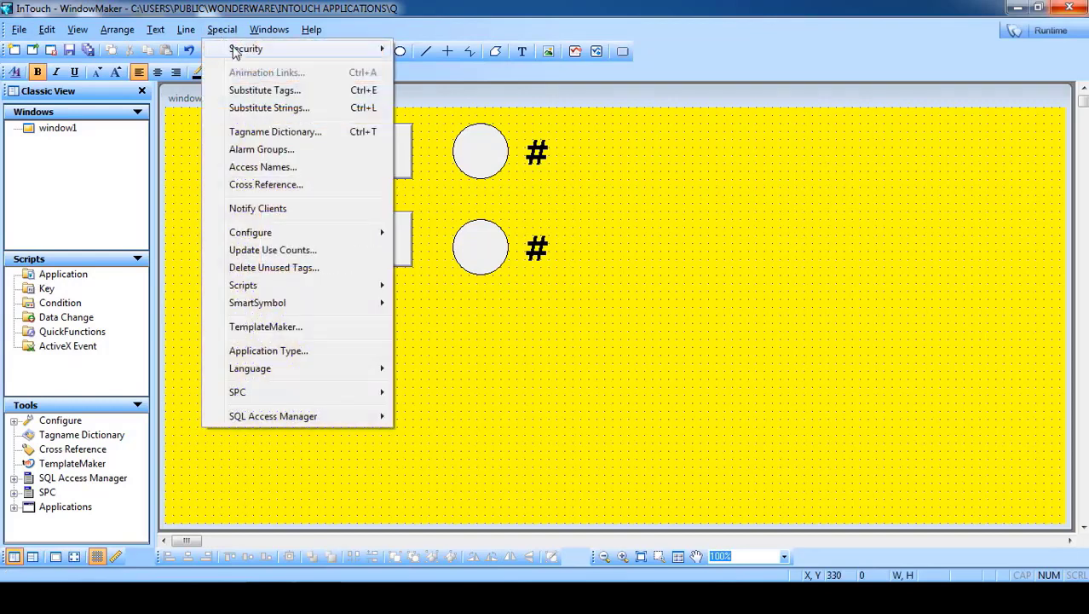
{"action": "mouse_move", "coordinate": [238, 50]}
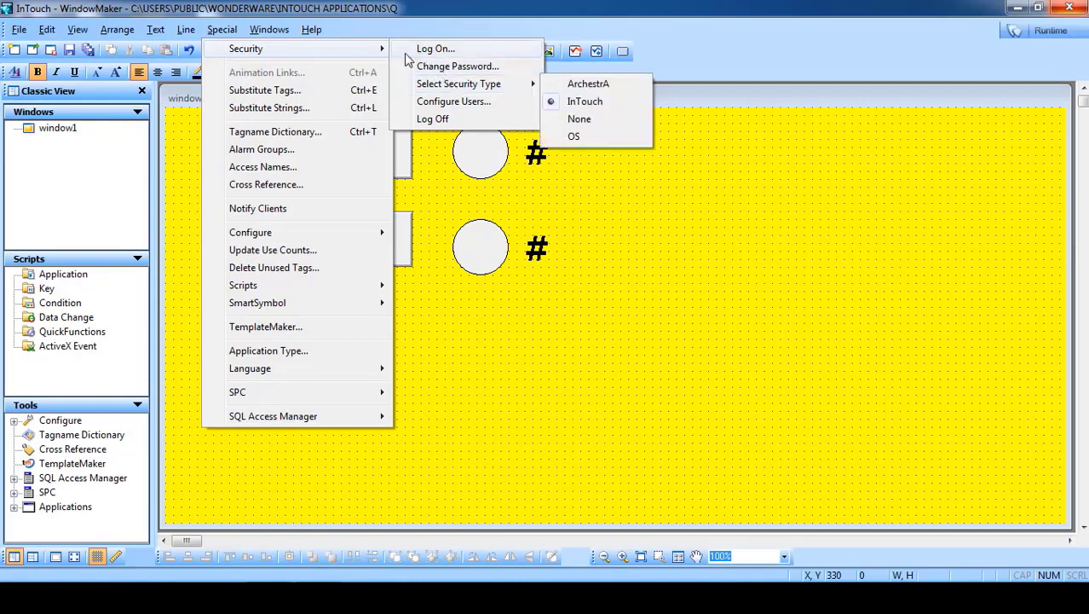
{"action": "mouse_move", "coordinate": [375, 49]}
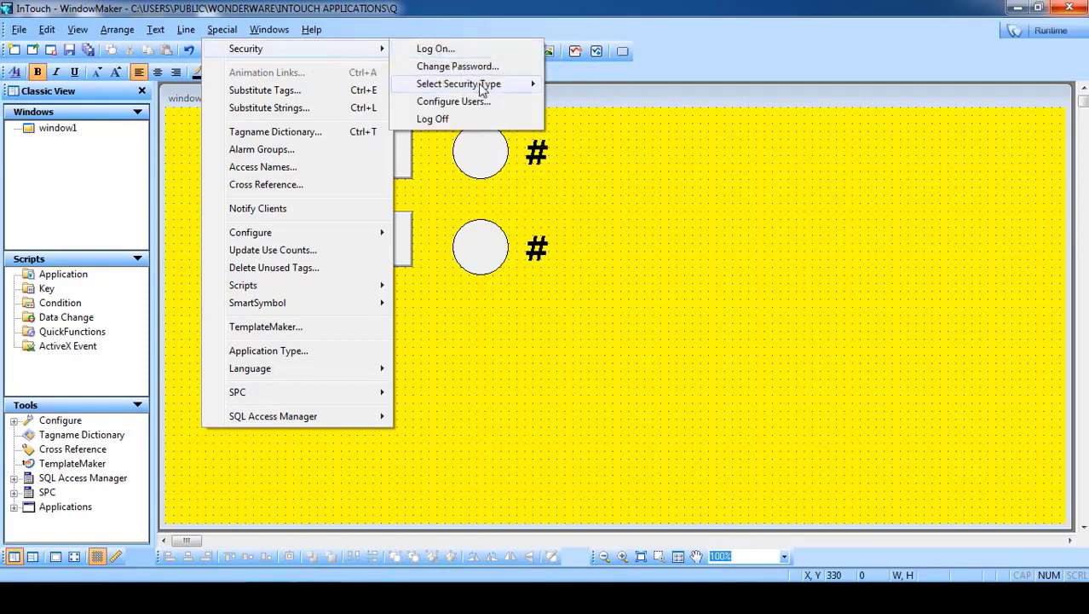
{"action": "mouse_move", "coordinate": [486, 84]}
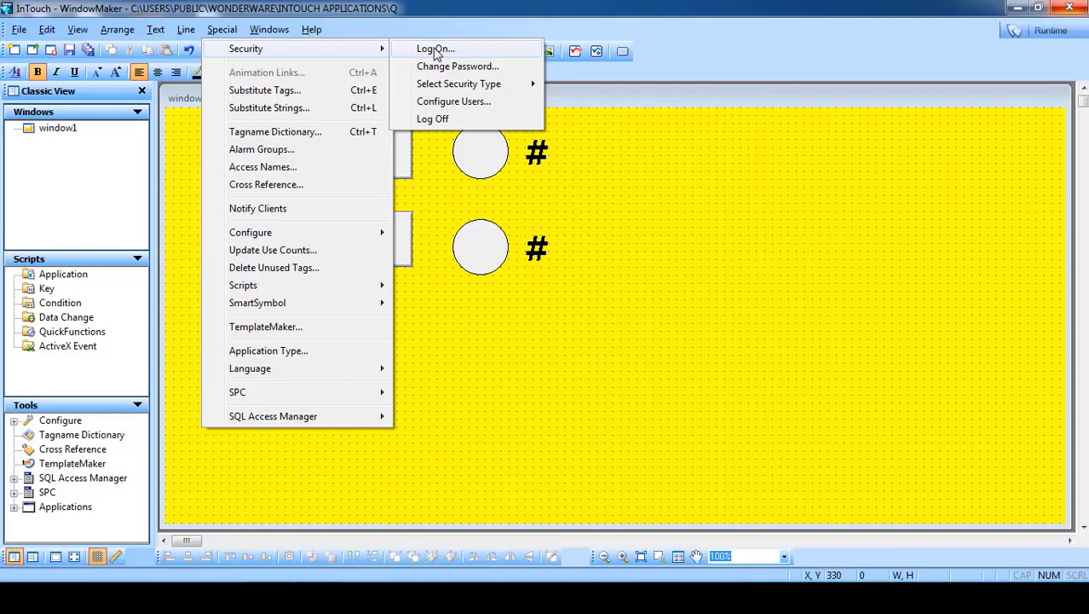
{"action": "left_click", "coordinate": [444, 105]}
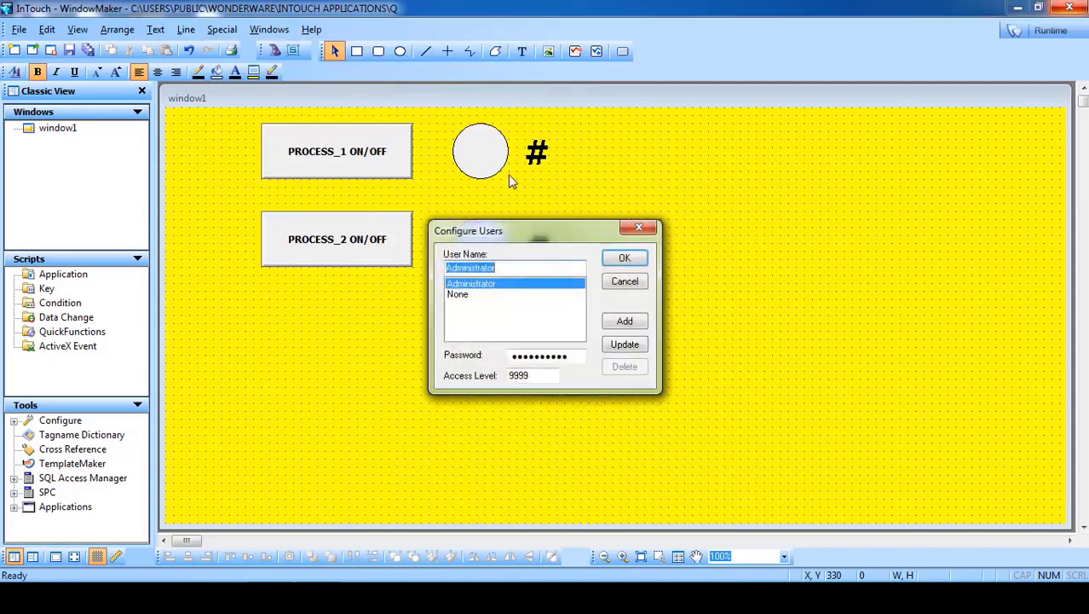
{"action": "left_click_drag", "start_coordinate": [514, 230], "coordinate": [669, 115]}
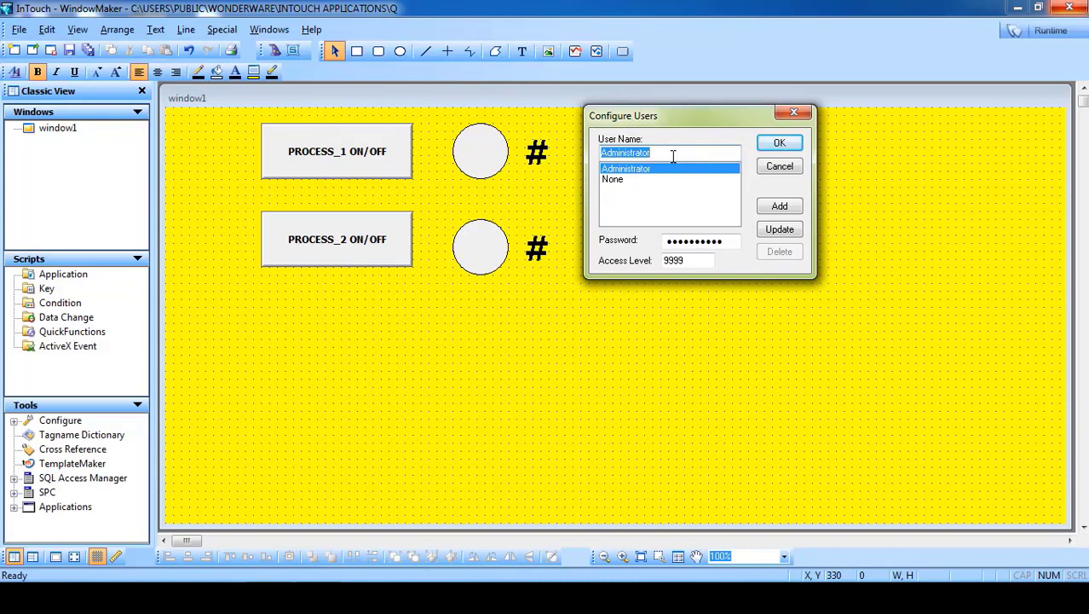
{"action": "type", "text": "operator1"}
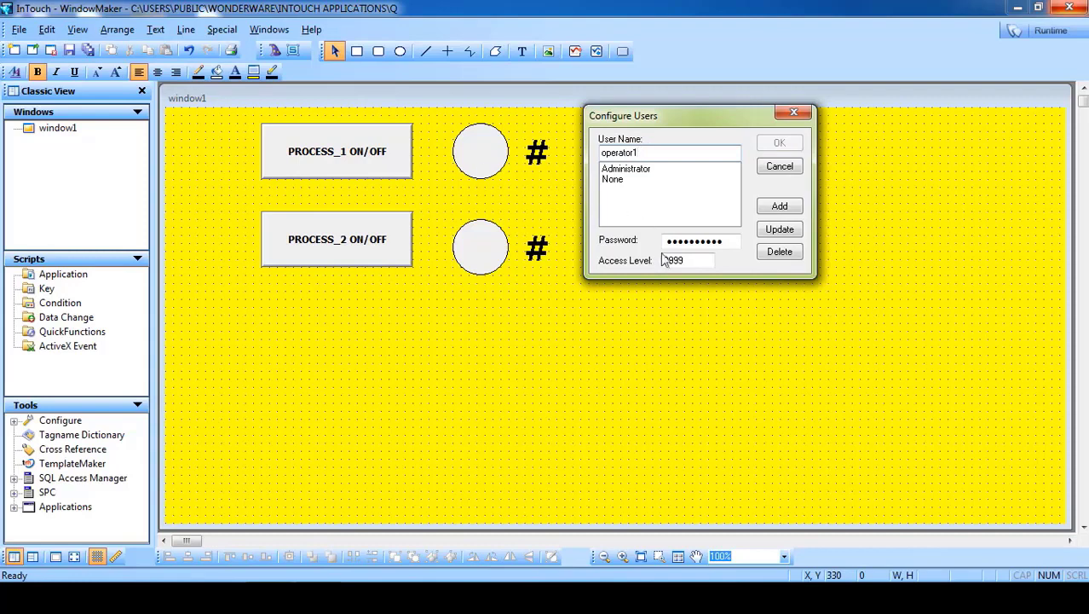
{"action": "left_click_drag", "start_coordinate": [725, 241], "coordinate": [639, 242]}
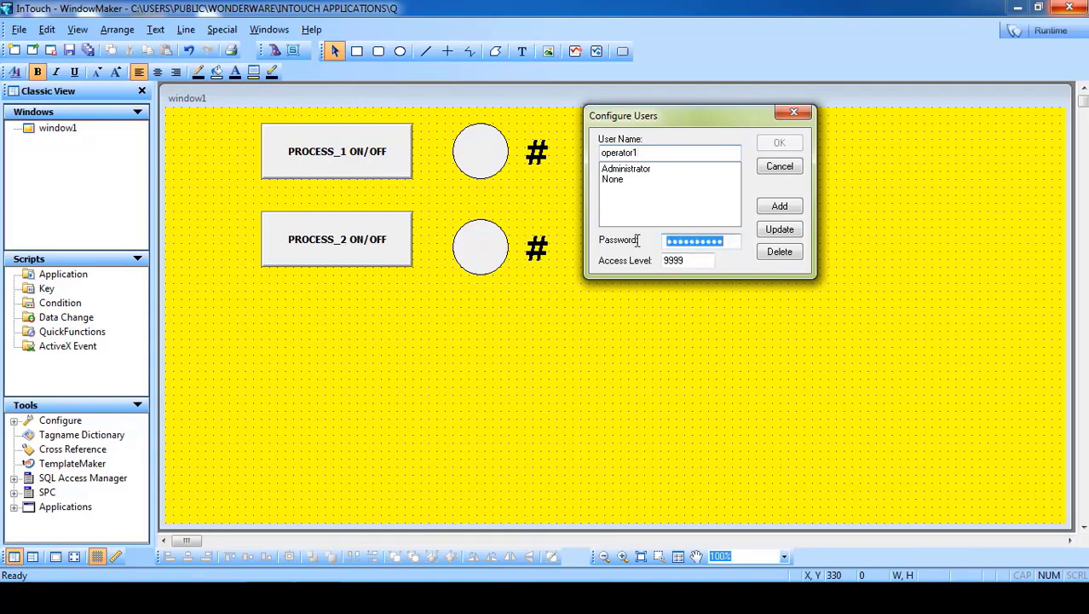
{"action": "type", "text": "123"}
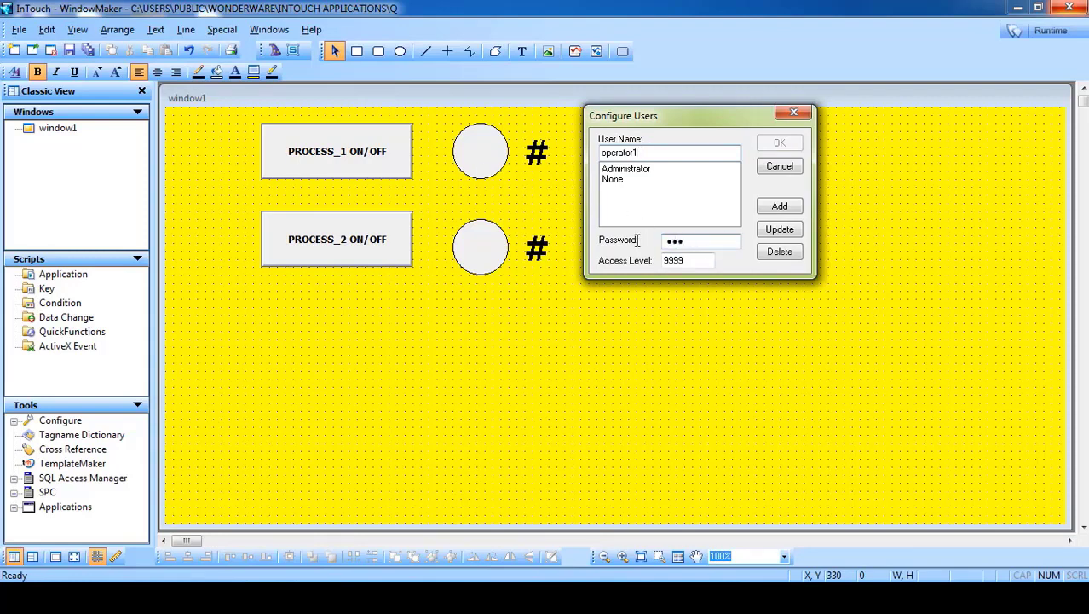
{"action": "double_click", "coordinate": [686, 261]}
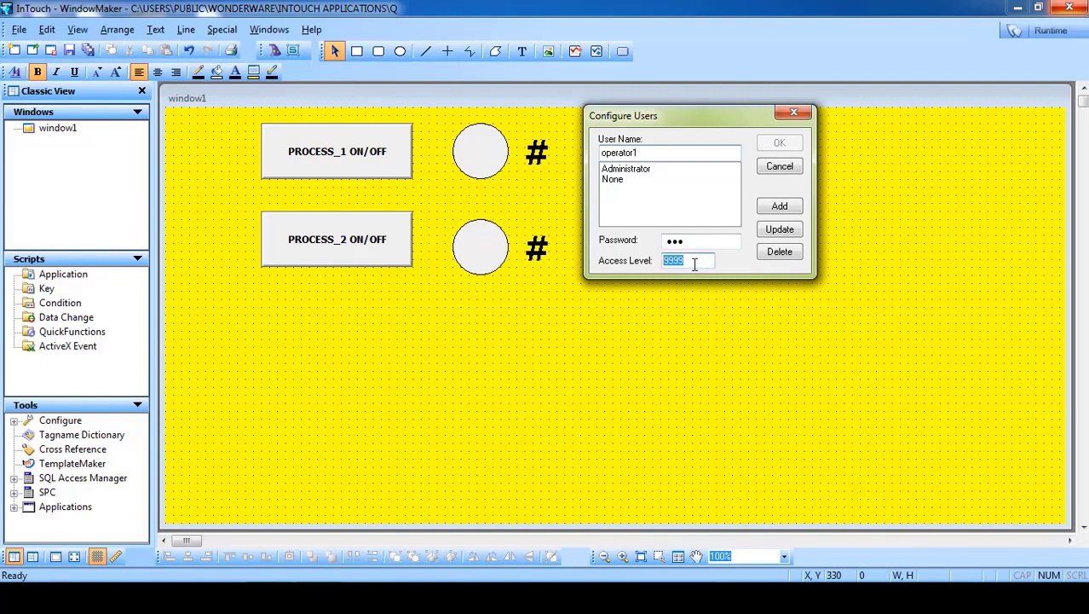
{"action": "type", "text": "8"}
{"action": "left_click", "coordinate": [772, 215]}
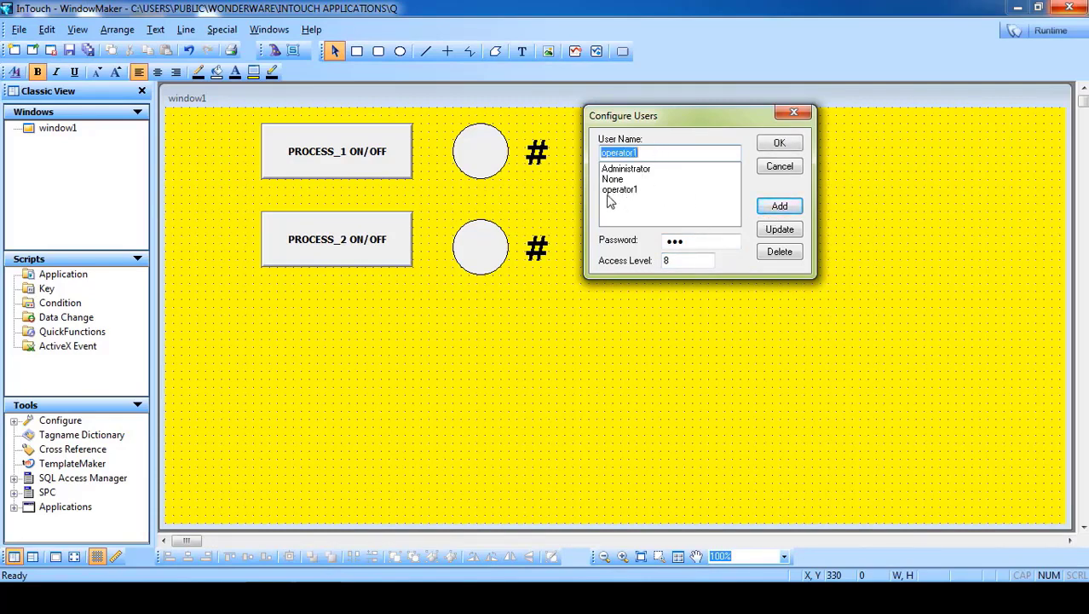
{"action": "left_click", "coordinate": [646, 150]}
{"action": "key", "text": "BackSpace"}
{"action": "type", "text": "2"}
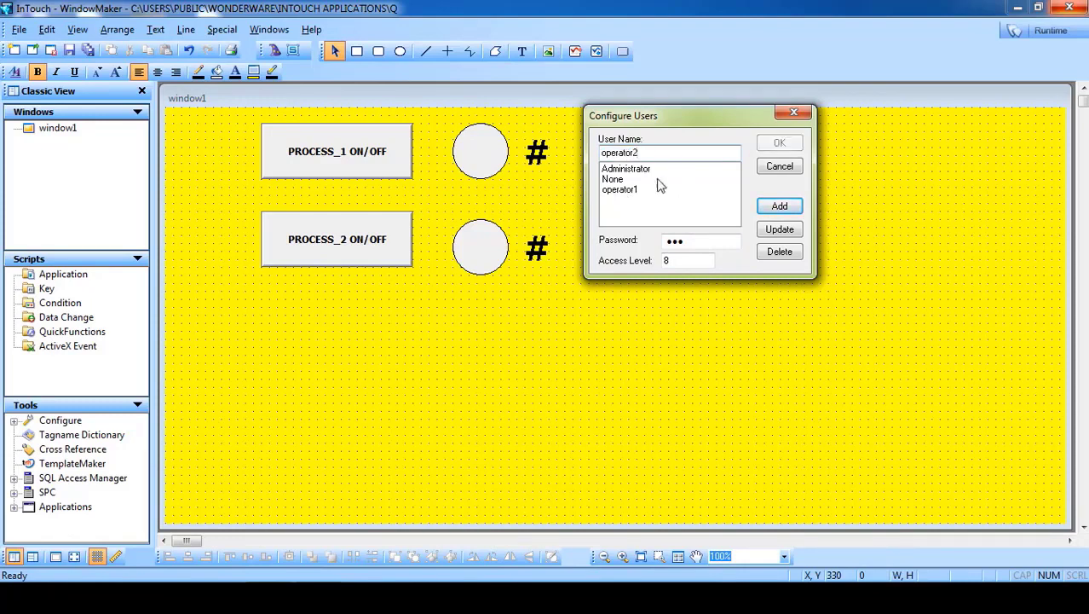
{"action": "left_click_drag", "start_coordinate": [692, 242], "coordinate": [638, 246]}
{"action": "type", "text": "123"}
{"action": "left_click", "coordinate": [684, 262]}
{"action": "type", "text": "8"}
{"action": "left_click", "coordinate": [779, 206]}
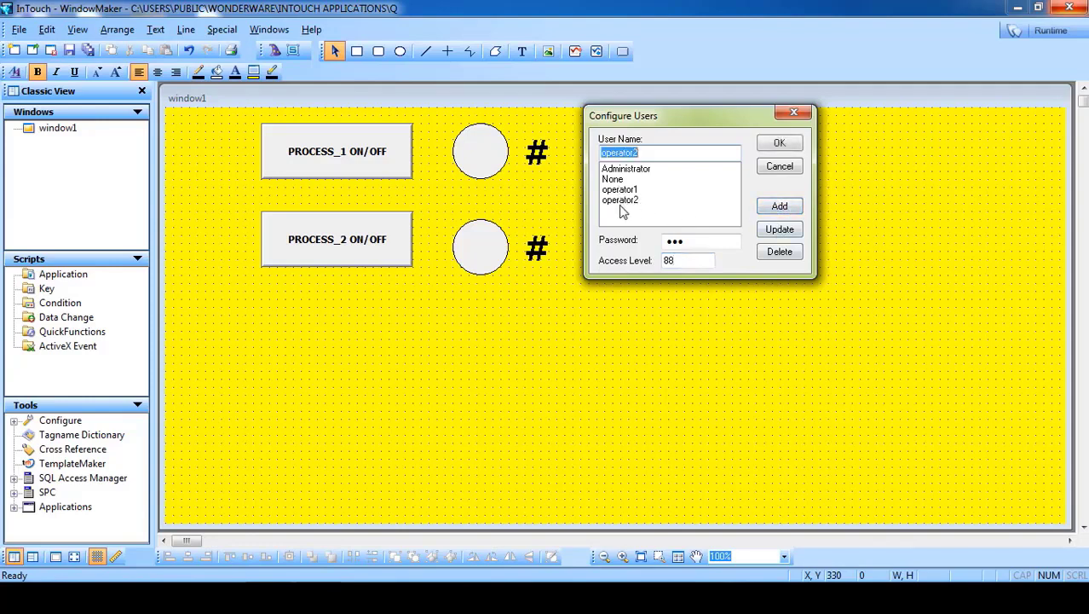
- Add user master with its password and access level 888, then confirm the user list
{"action": "type", "text": "master"}
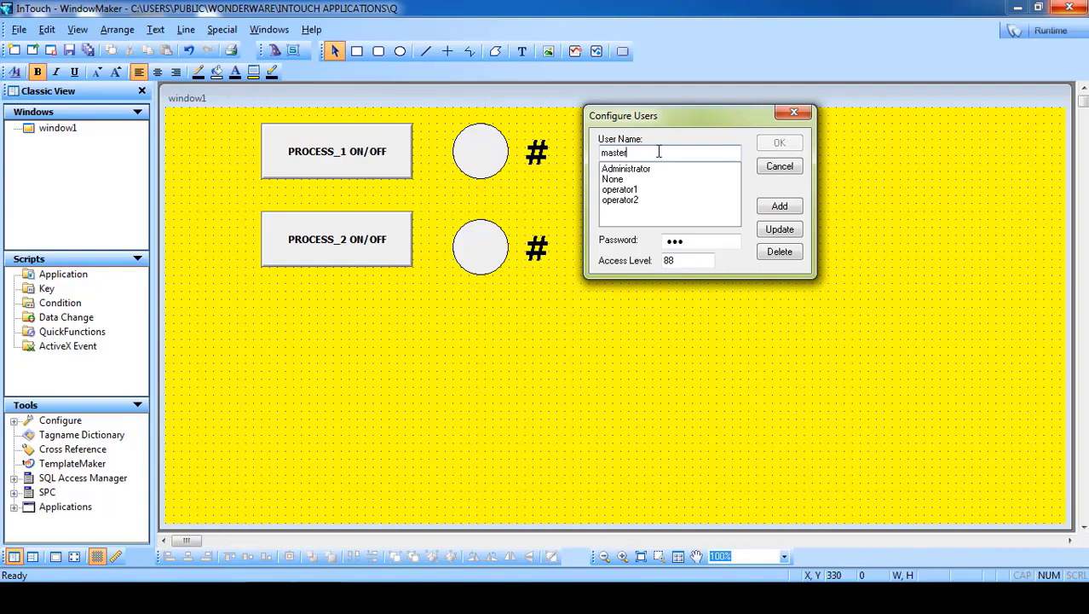
{"action": "double_click", "coordinate": [697, 244]}
{"action": "type", "text": "•••"}
{"action": "key", "text": "Tab"}
{"action": "type", "text": "888"}
{"action": "left_click", "coordinate": [776, 207]}
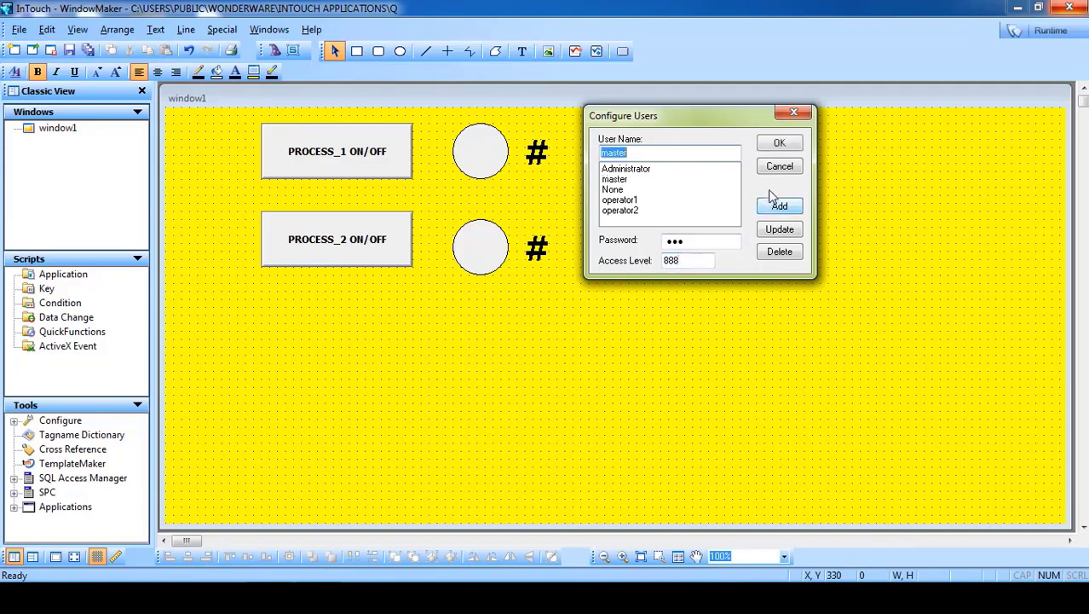
{"action": "left_click", "coordinate": [779, 142]}
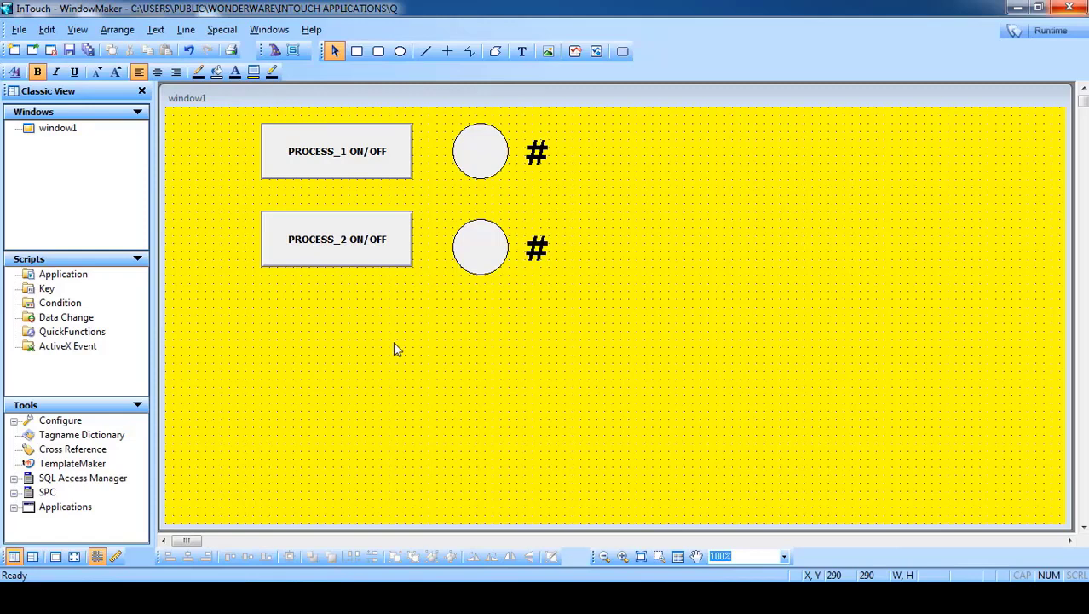
- Open the PROCESS_1 ON/OFF button's Animation Links and choose Miscellaneous > Visibility
{"action": "double_click", "coordinate": [330, 163]}
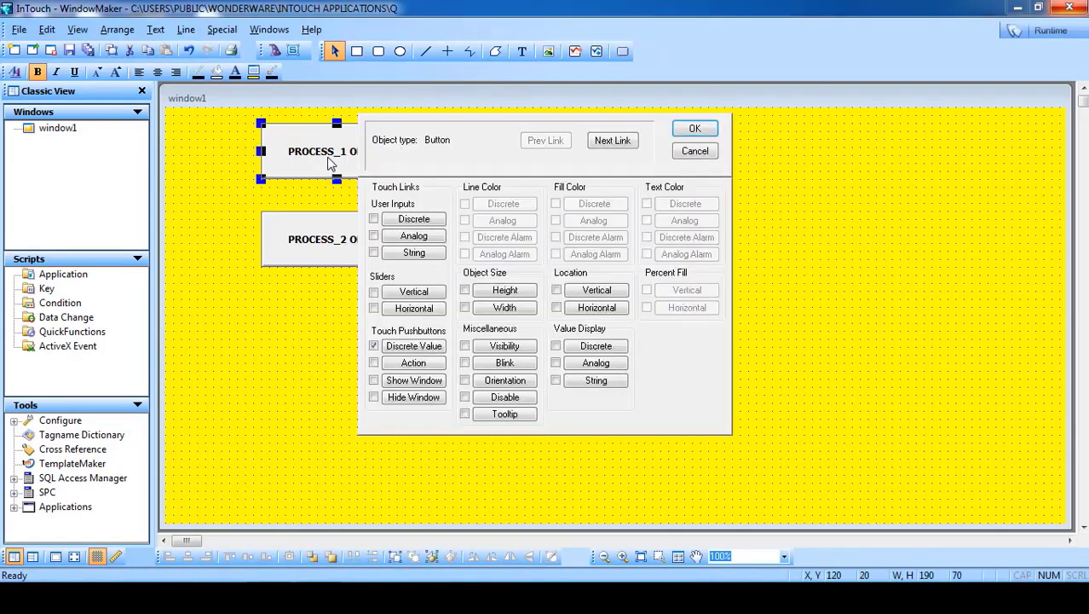
{"action": "left_click", "coordinate": [504, 346]}
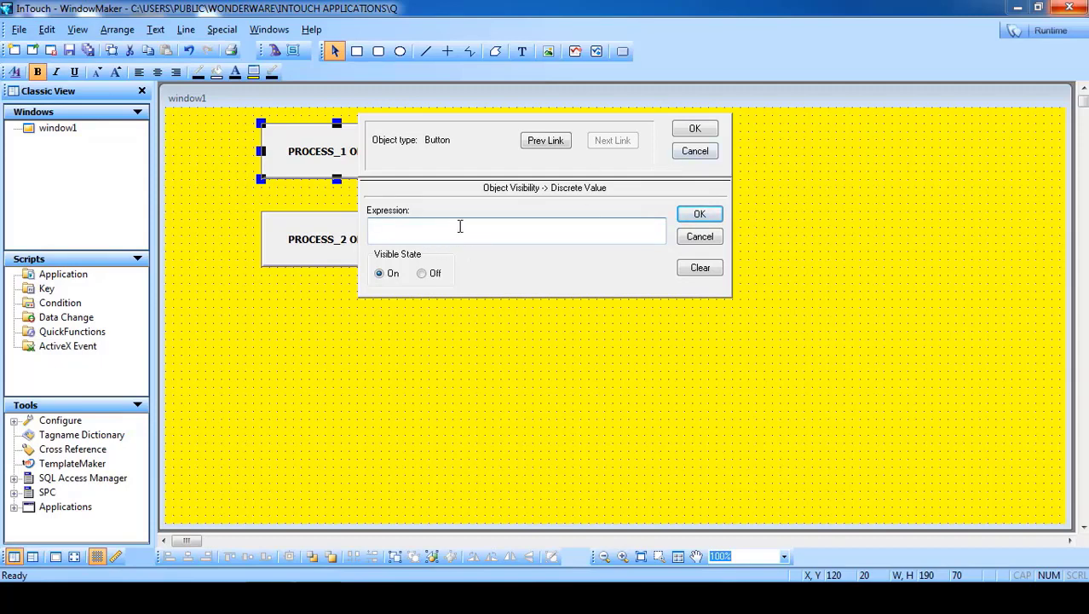
{"action": "left_click", "coordinate": [695, 150]}
{"action": "double_click", "coordinate": [370, 161]}
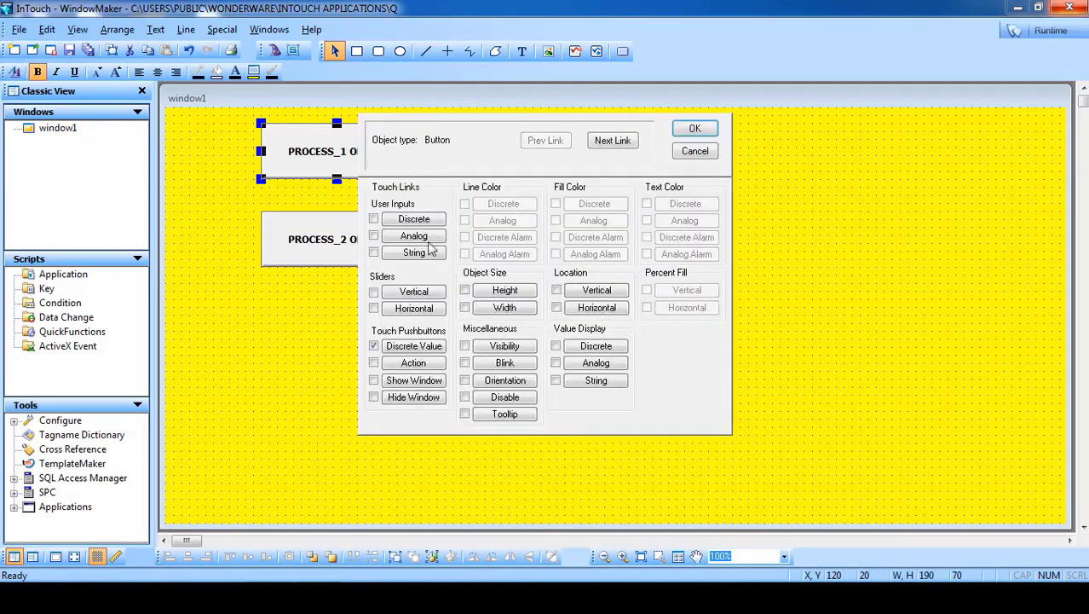
{"action": "left_click", "coordinate": [504, 345]}
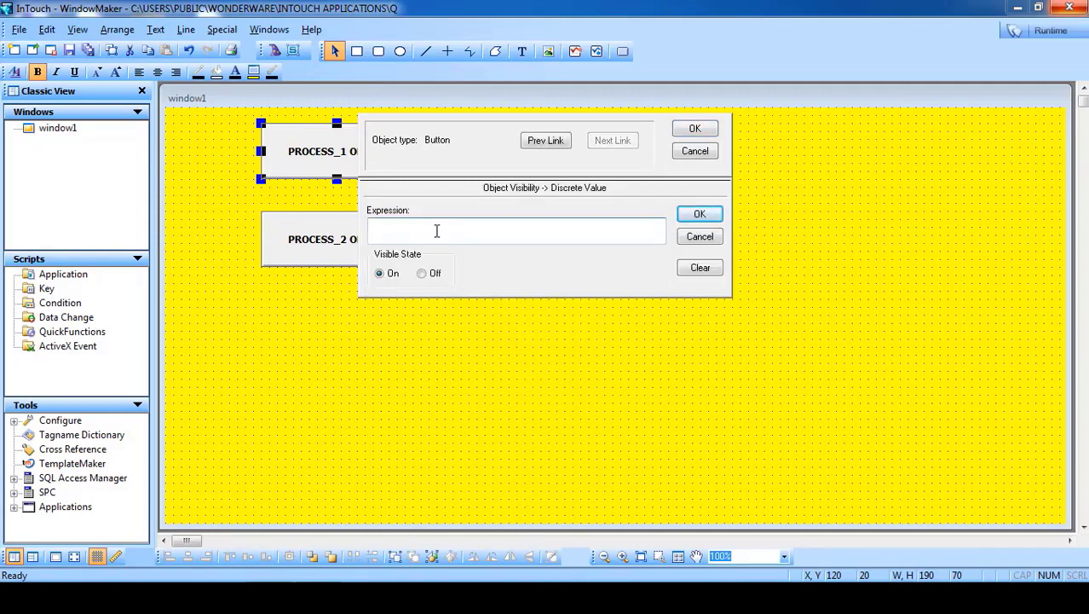
- Insert the $AccessLevel system tag into the visibility expression followed by ==8
{"action": "double_click", "coordinate": [437, 231]}
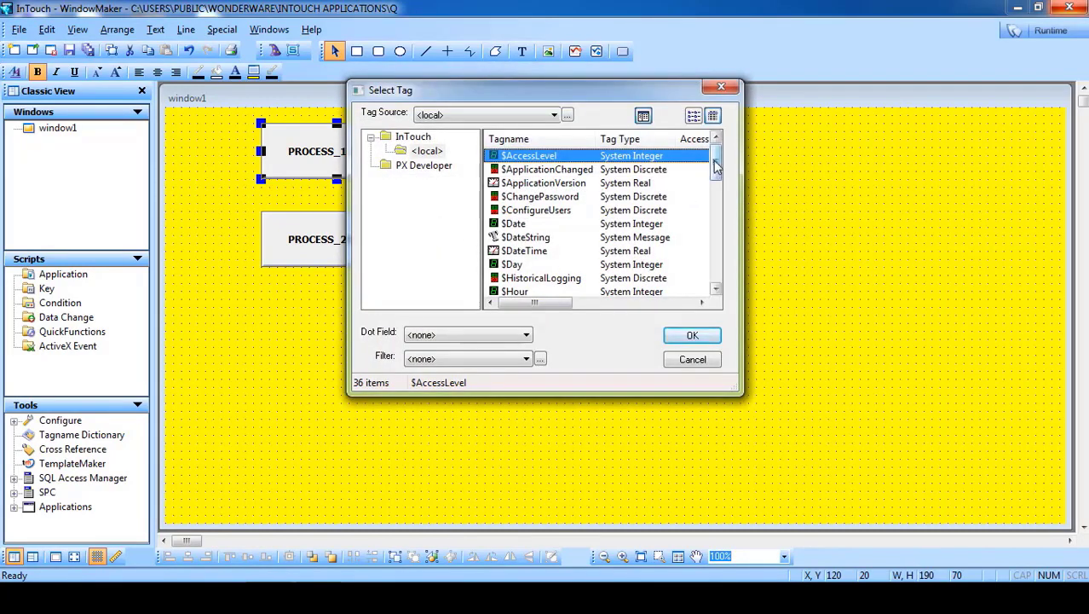
{"action": "left_click", "coordinate": [520, 169]}
{"action": "left_click", "coordinate": [514, 159]}
{"action": "left_click", "coordinate": [518, 172]}
{"action": "left_click", "coordinate": [520, 186]}
{"action": "left_click", "coordinate": [520, 211]}
{"action": "left_click", "coordinate": [517, 197]}
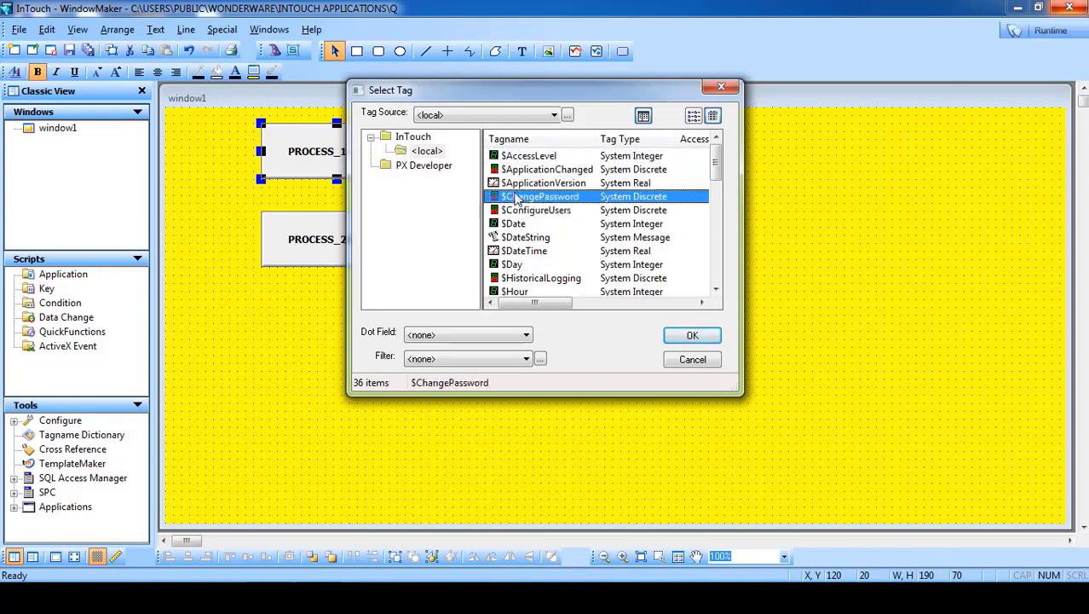
{"action": "left_click", "coordinate": [517, 183]}
{"action": "left_click", "coordinate": [517, 169]}
{"action": "left_click", "coordinate": [516, 157]}
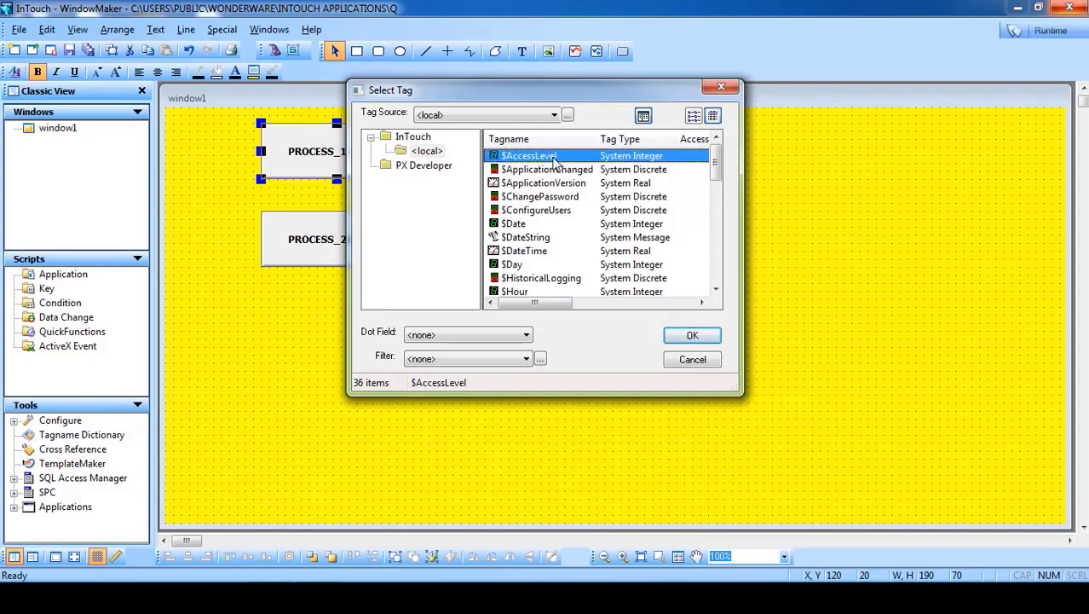
{"action": "left_click", "coordinate": [692, 337]}
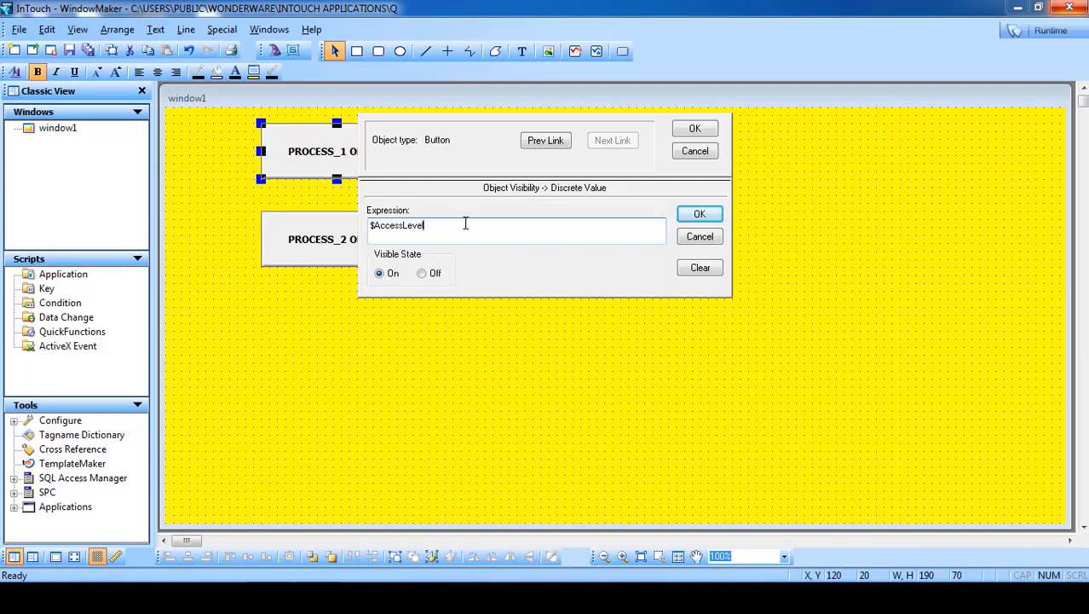
{"action": "type", "text": "==8 or"}
- Add the second condition $AccessLevel==888 to the expression
{"action": "double_click", "coordinate": [495, 235]}
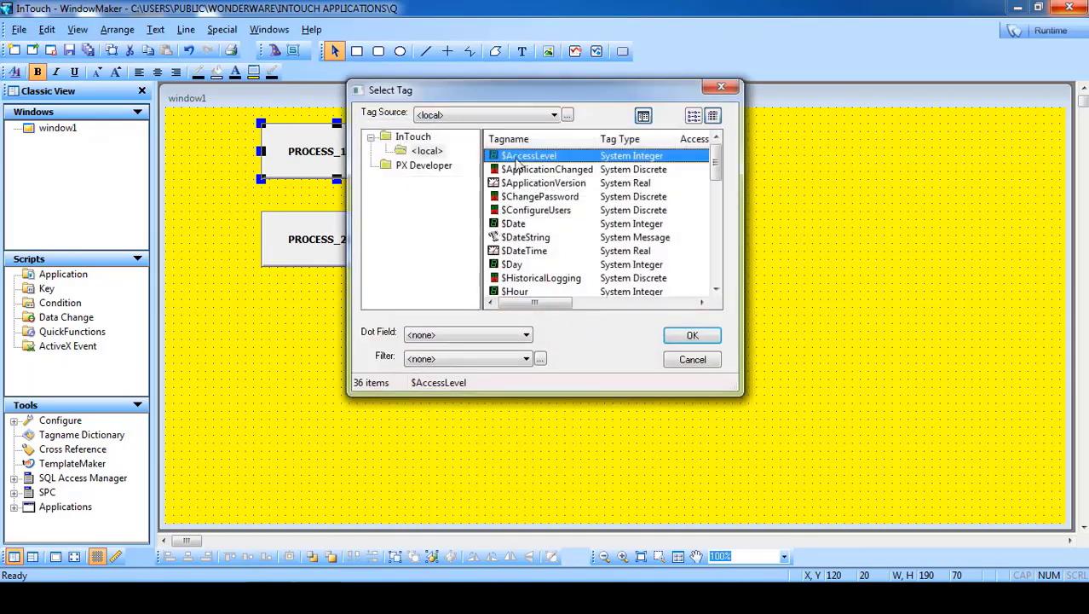
{"action": "double_click", "coordinate": [520, 157]}
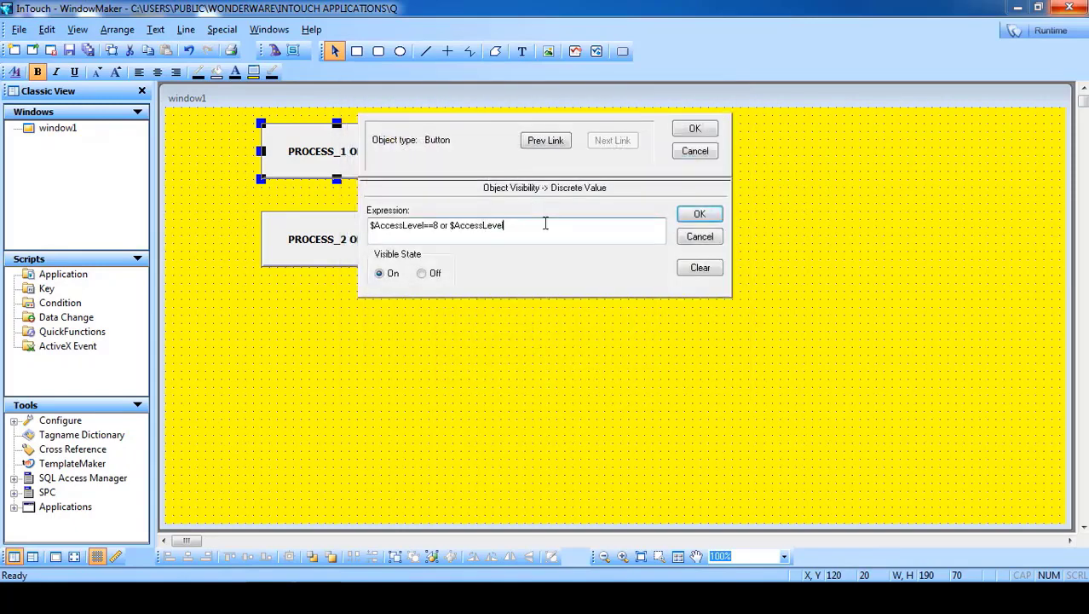
{"action": "type", "text": "==888"}
- Confirm the PROCESS_1 condition and open the PROCESS_2 button's Visibility link
{"action": "left_click", "coordinate": [694, 127]}
{"action": "double_click", "coordinate": [341, 258]}
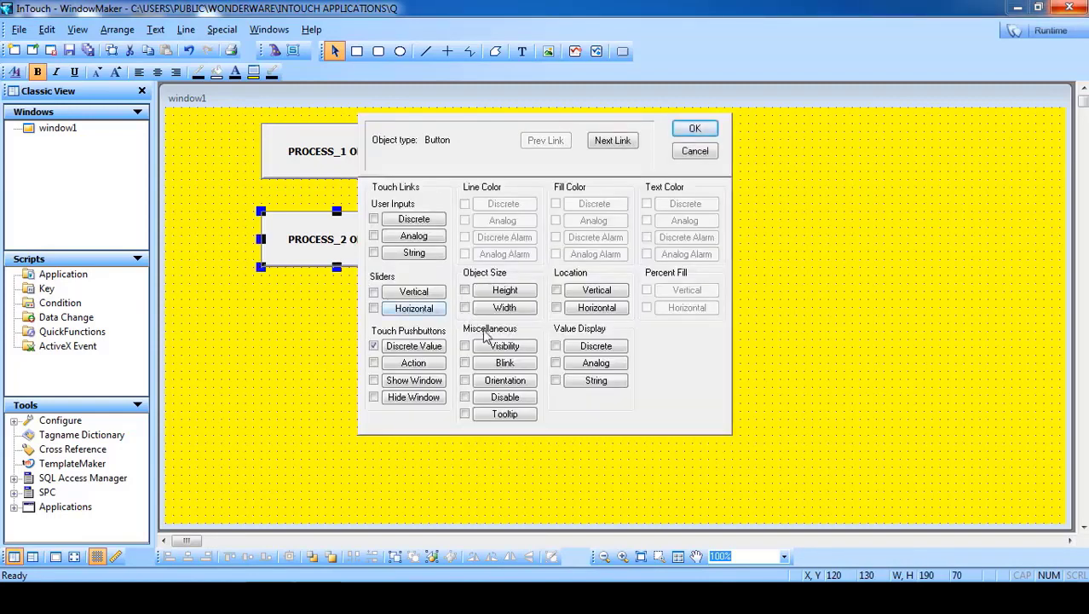
{"action": "left_click", "coordinate": [501, 348]}
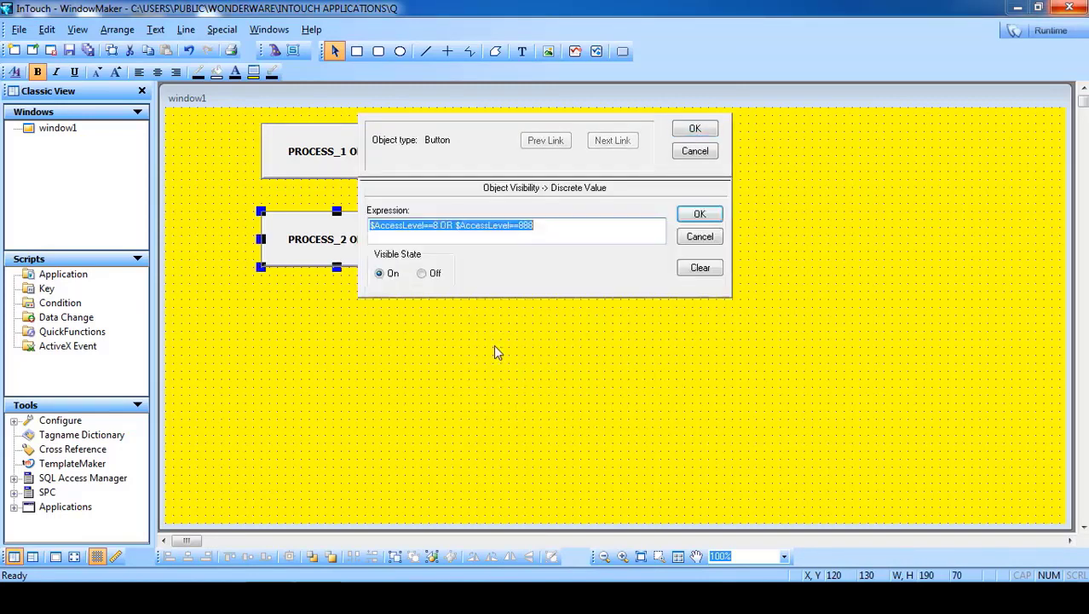
- Edit the expression to $AccessLevel==88 OR $AccessLevel==888 and confirm the links
{"action": "left_click", "coordinate": [438, 228]}
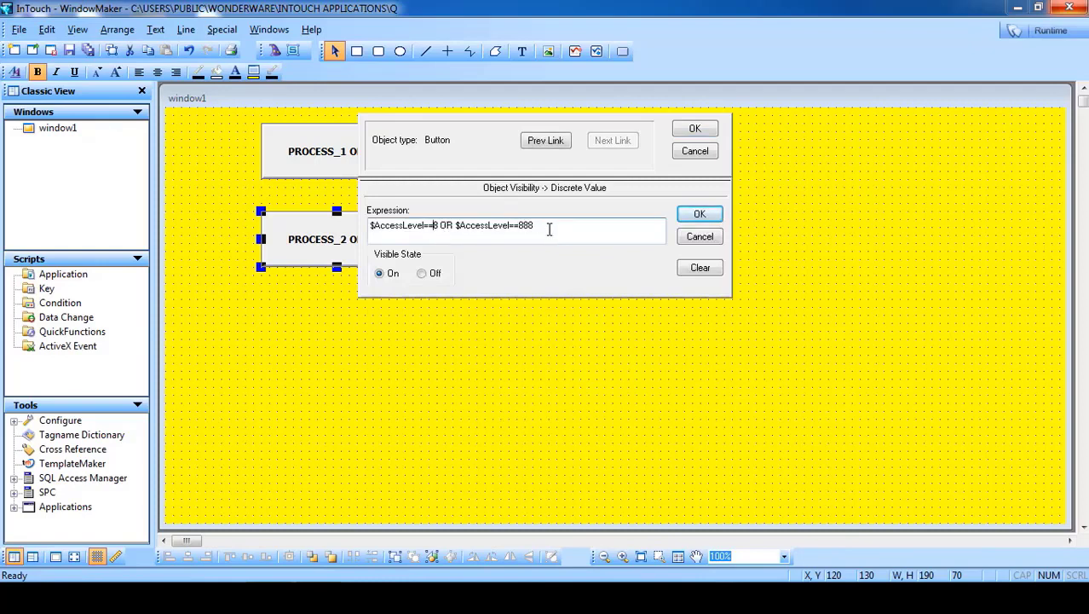
{"action": "left_click_drag", "start_coordinate": [550, 230], "coordinate": [464, 228]}
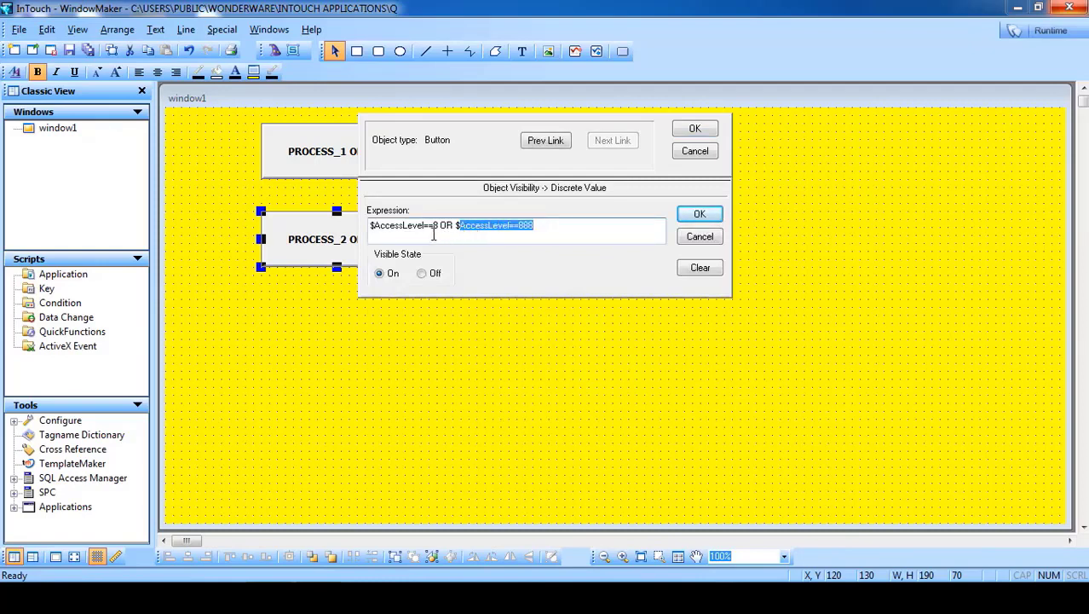
{"action": "left_click", "coordinate": [437, 227]}
{"action": "type", "text": "8"}
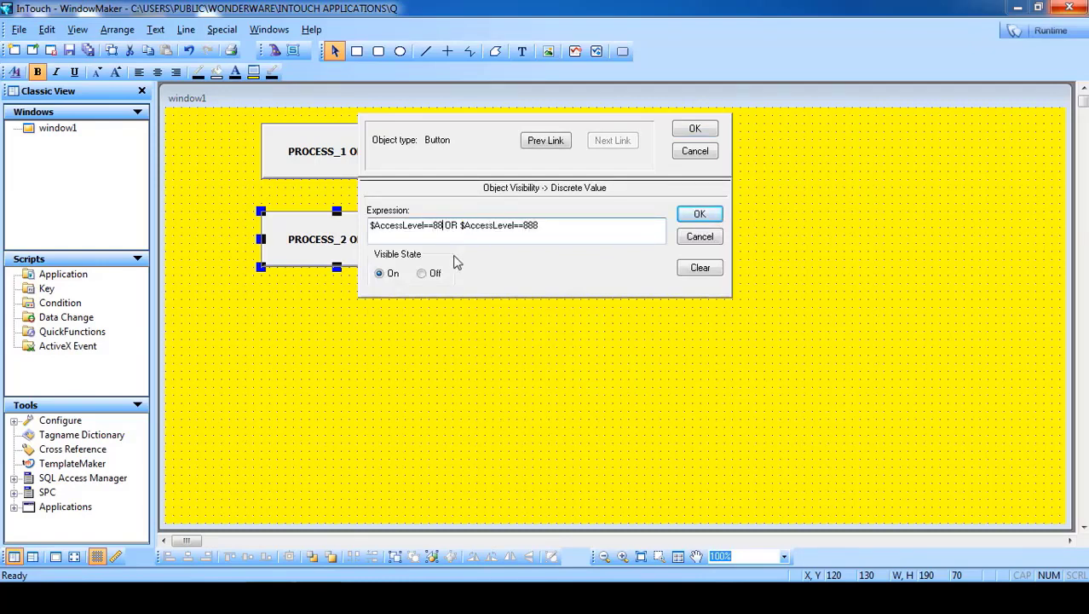
{"action": "left_click_drag", "start_coordinate": [440, 228], "coordinate": [406, 229]}
{"action": "left_click", "coordinate": [433, 236]}
{"action": "left_click", "coordinate": [696, 130]}
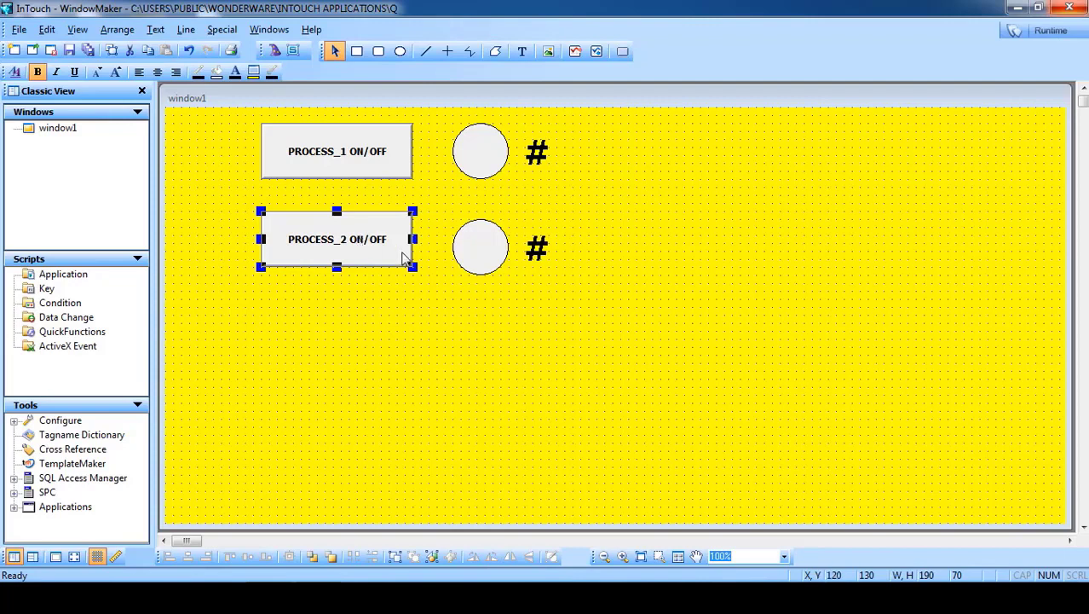
- Draw a rounded box at the top right and duplicate it below the original
{"action": "left_click", "coordinate": [378, 51]}
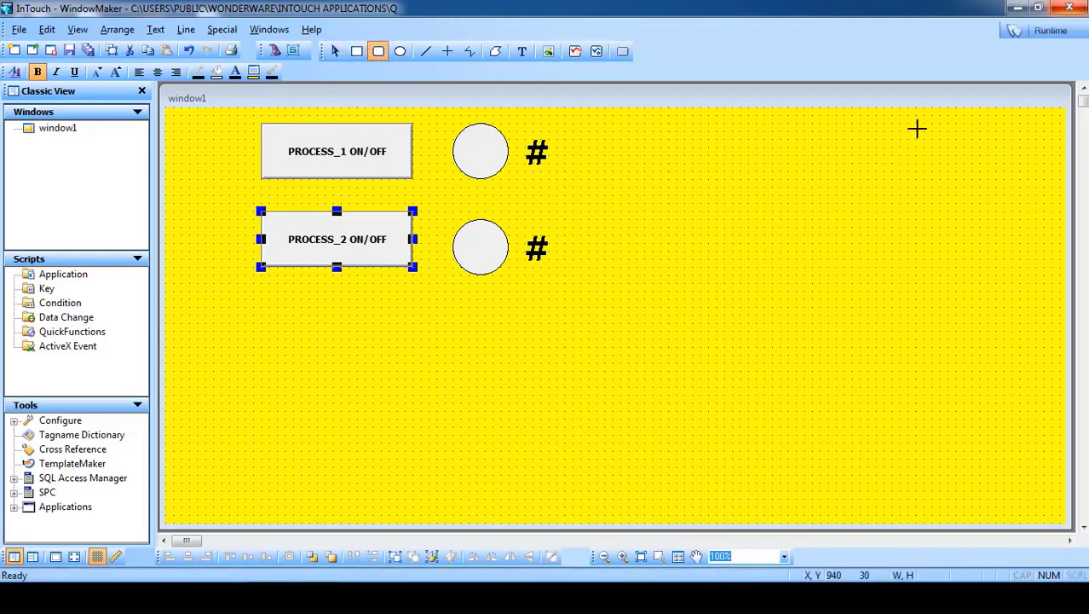
{"action": "left_click_drag", "start_coordinate": [915, 131], "coordinate": [701, 170]}
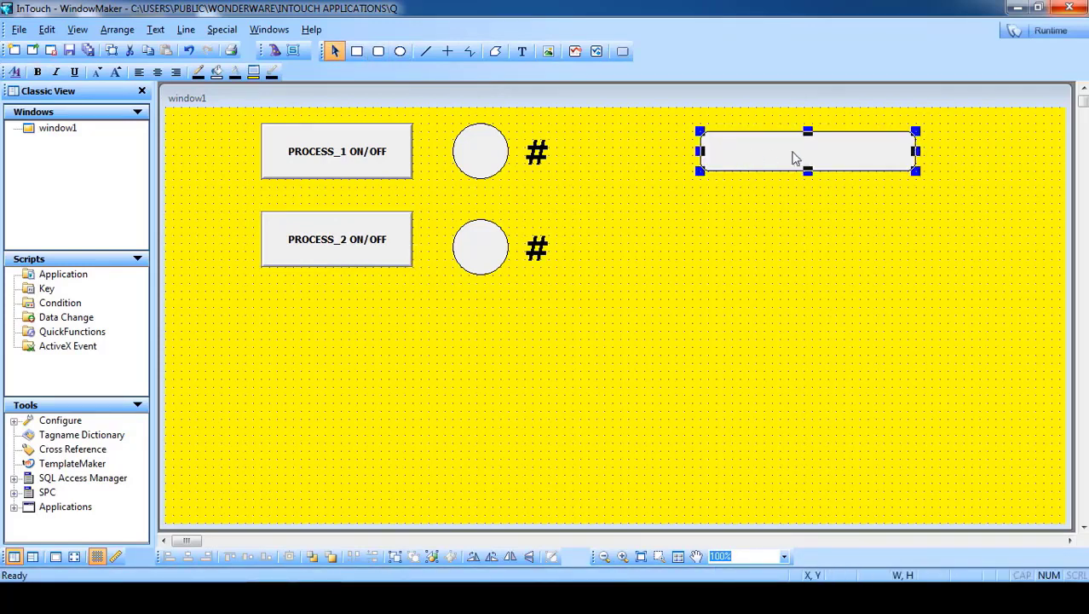
{"action": "left_click", "coordinate": [801, 154]}
{"action": "left_click_drag", "start_coordinate": [798, 160], "coordinate": [796, 217]}
{"action": "right_click", "coordinate": [833, 155]}
{"action": "left_click", "coordinate": [853, 185]}
{"action": "left_click", "coordinate": [647, 164]}
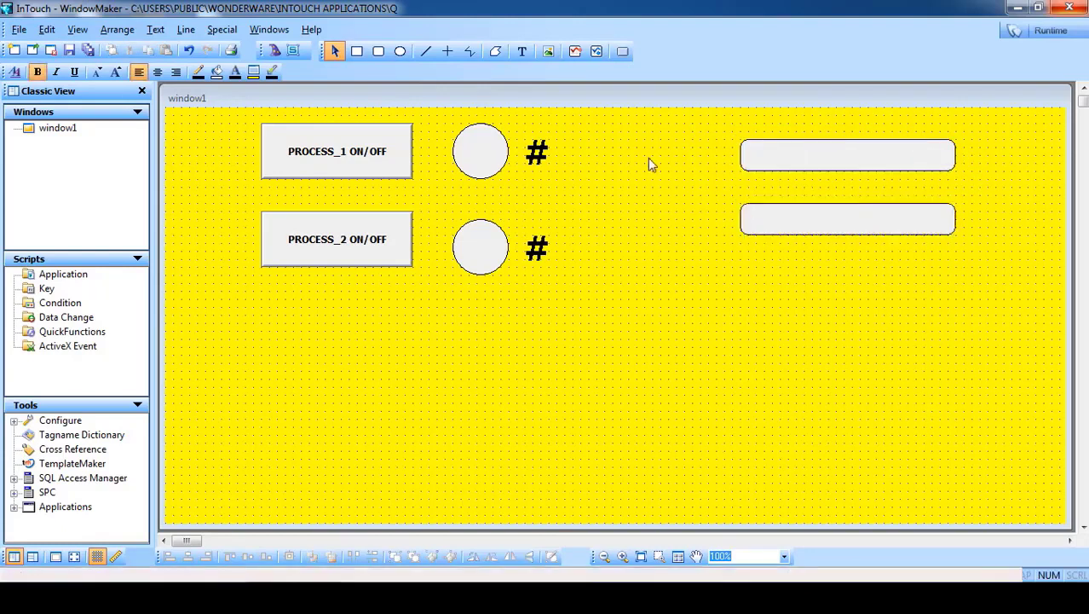
- Move both rounded boxes together below the PROCESS buttons
{"action": "left_click", "coordinate": [522, 52]}
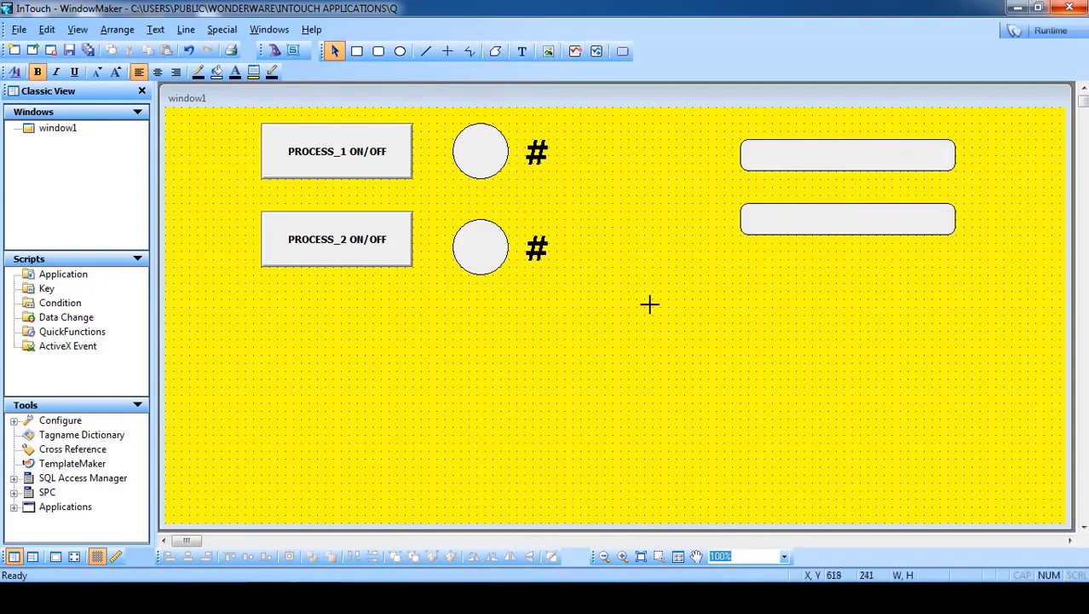
{"action": "left_click_drag", "start_coordinate": [649, 304], "coordinate": [645, 307]}
{"action": "left_click_drag", "start_coordinate": [778, 165], "coordinate": [447, 330]}
{"action": "left_click", "coordinate": [706, 299]}
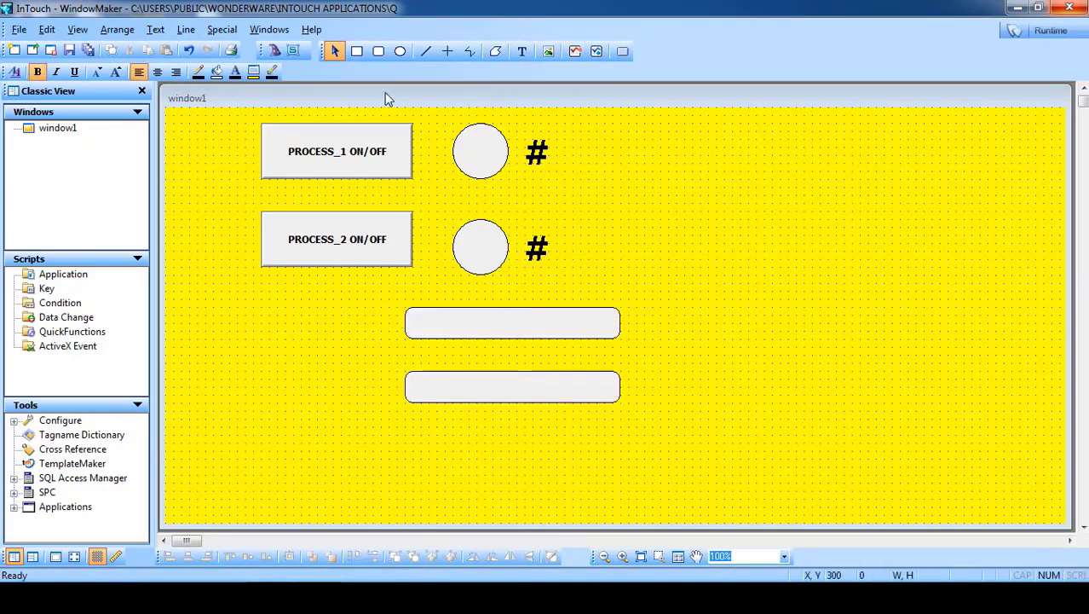
{"action": "left_click", "coordinate": [522, 51]}
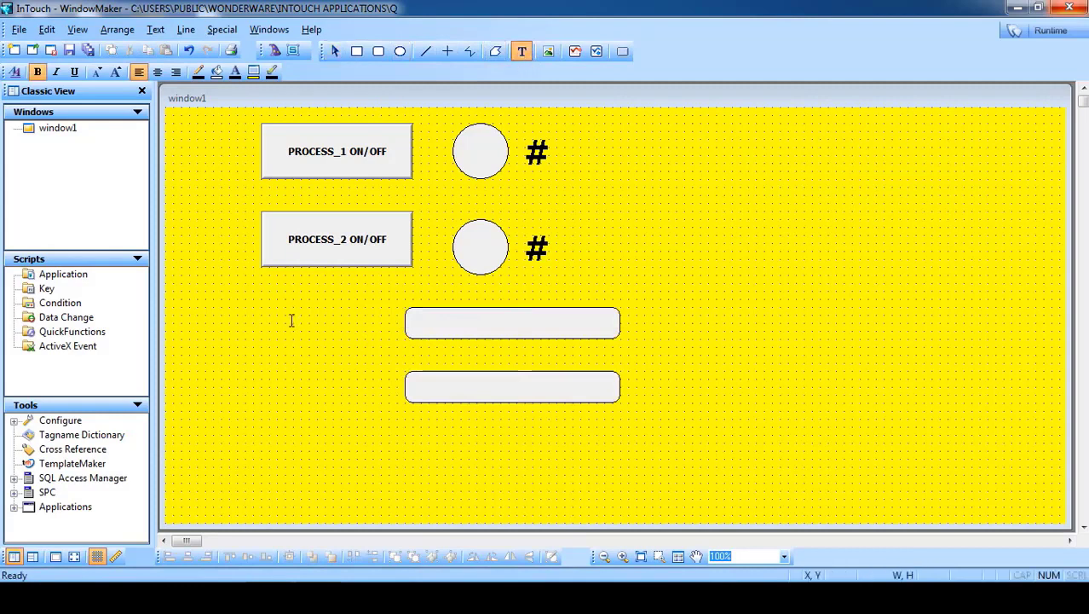
- Write an enlarged USER ID label and place a copy beside the lower box
{"action": "type", "text": "S"}
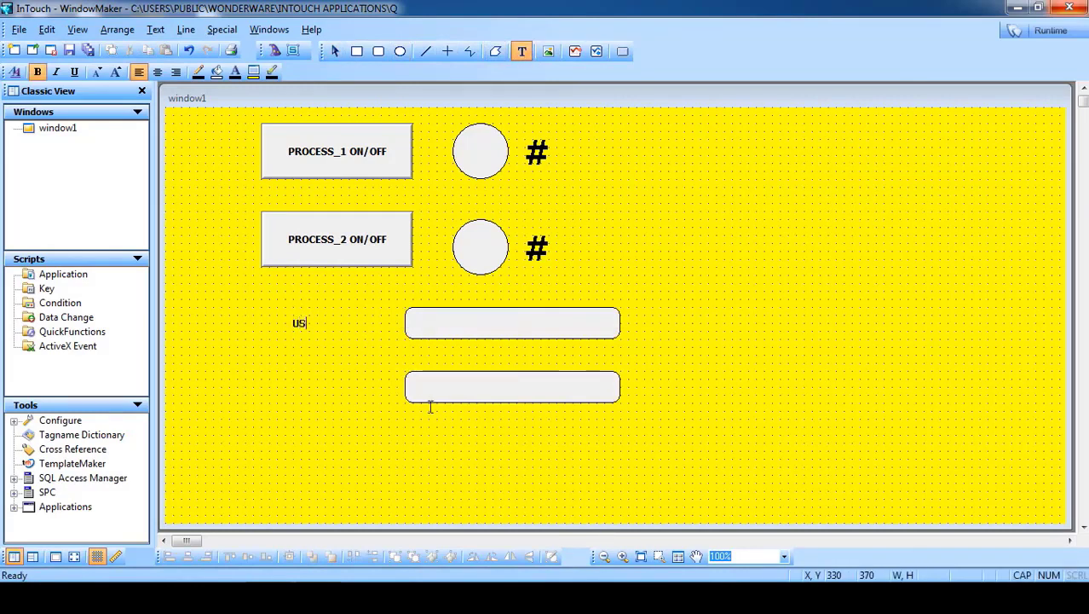
{"action": "type", "text": "ER ID"}
{"action": "key", "text": "Escape"}
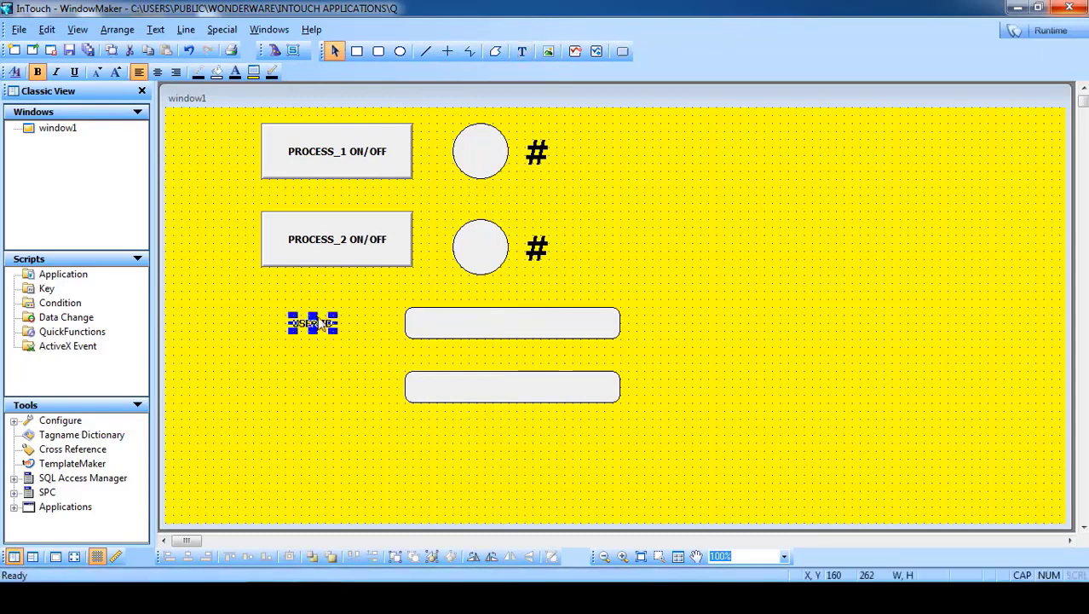
{"action": "left_click_drag", "start_coordinate": [334, 314], "coordinate": [362, 323]}
{"action": "right_click", "coordinate": [363, 333]}
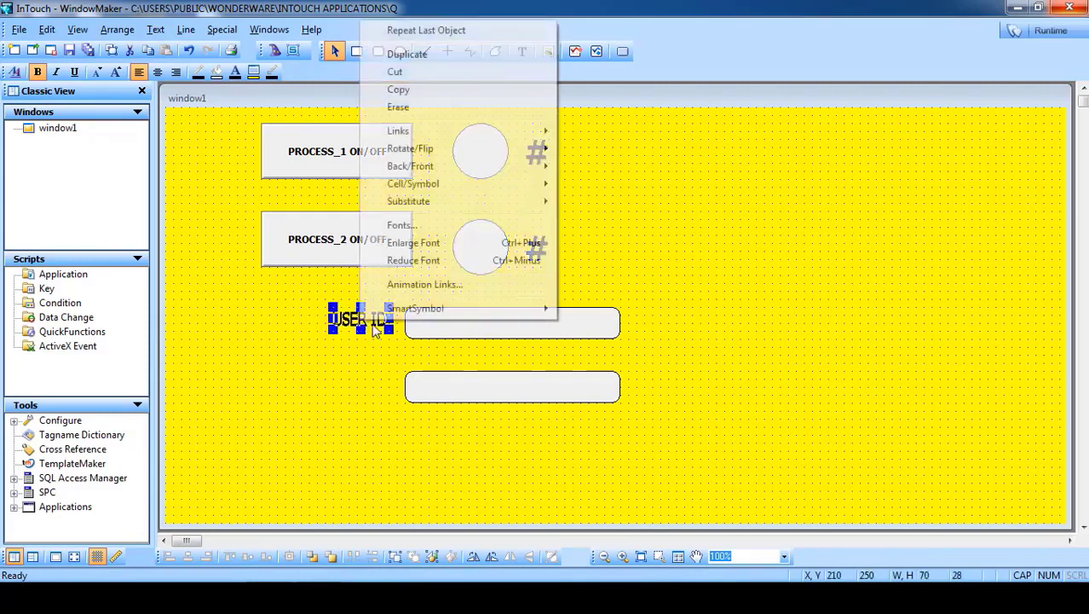
{"action": "left_click", "coordinate": [411, 54]}
{"action": "key", "text": "Left"}
{"action": "key", "text": "Left"}
{"action": "key", "text": "Down"}
{"action": "key", "text": "Down"}
{"action": "key", "text": "Down"}
{"action": "key", "text": "Down"}
{"action": "key", "text": "Down"}
{"action": "key", "text": "Down"}
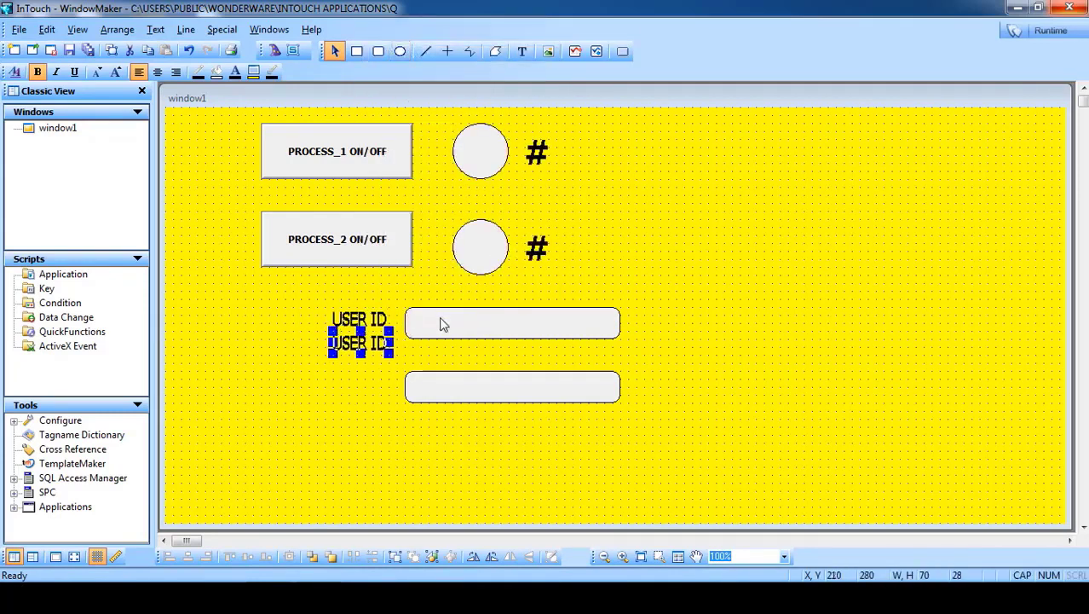
{"action": "key", "text": "Down"}
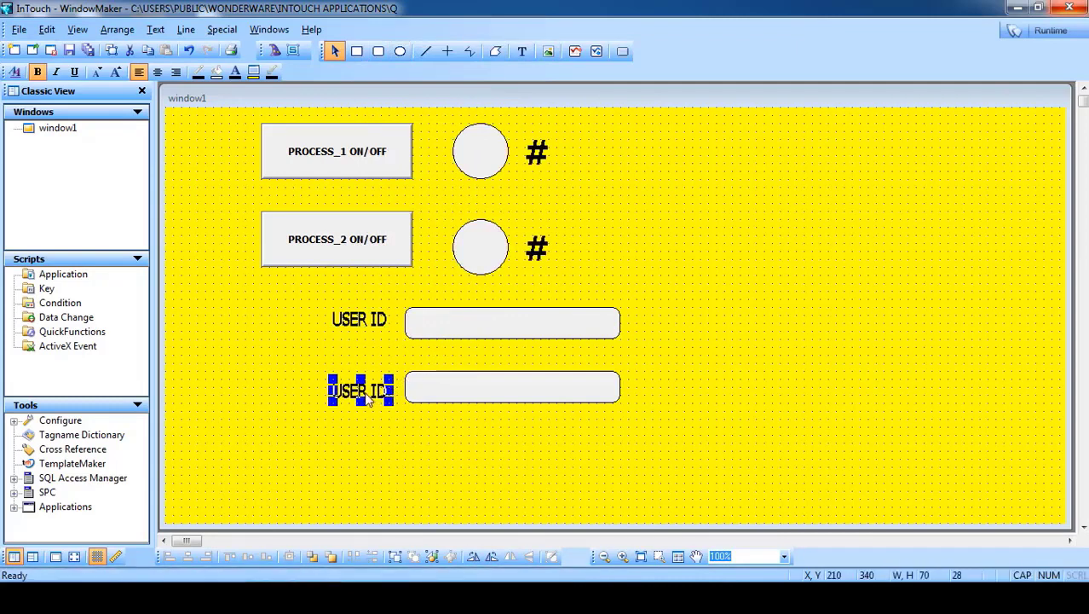
- Change the copied label's text to PASS-WORD with Substitute Strings
{"action": "right_click", "coordinate": [362, 399]}
{"action": "mouse_move", "coordinate": [464, 273]}
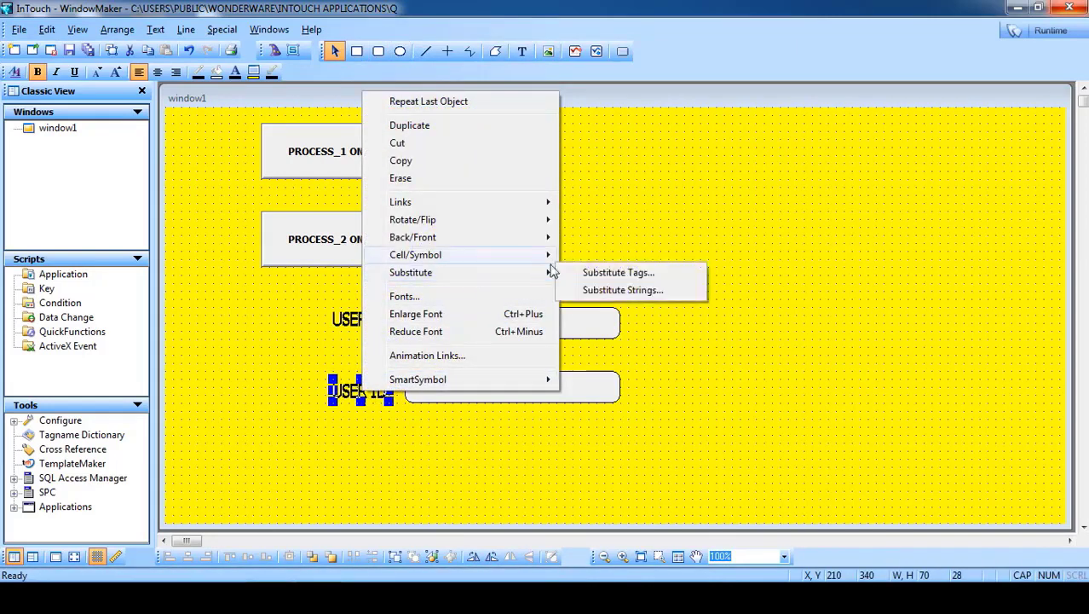
{"action": "left_click", "coordinate": [594, 291]}
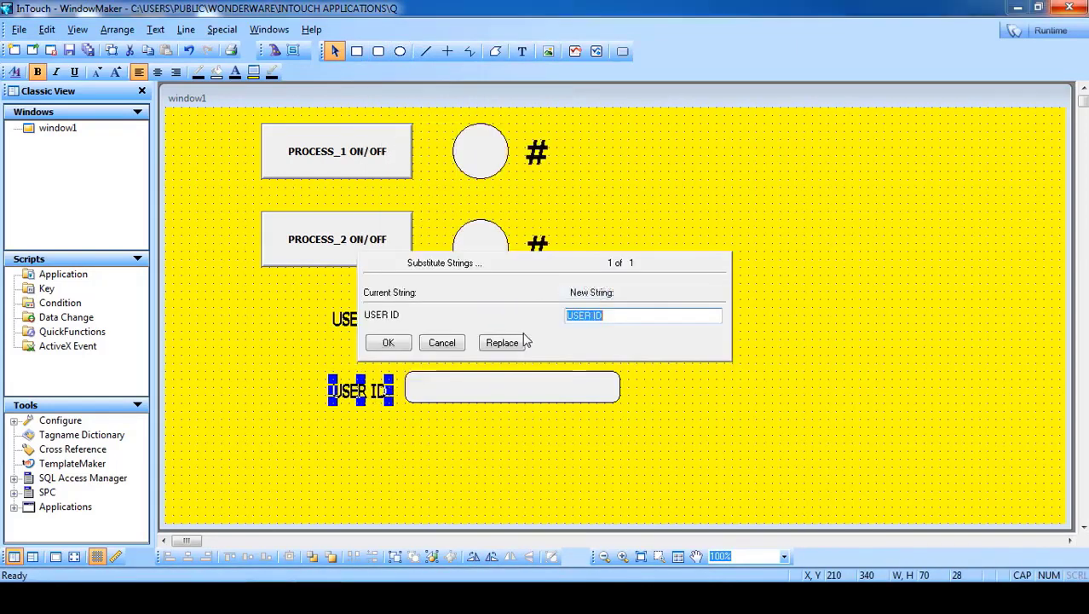
{"action": "type", "text": "PASS-WORD"}
{"action": "left_click", "coordinate": [388, 342]}
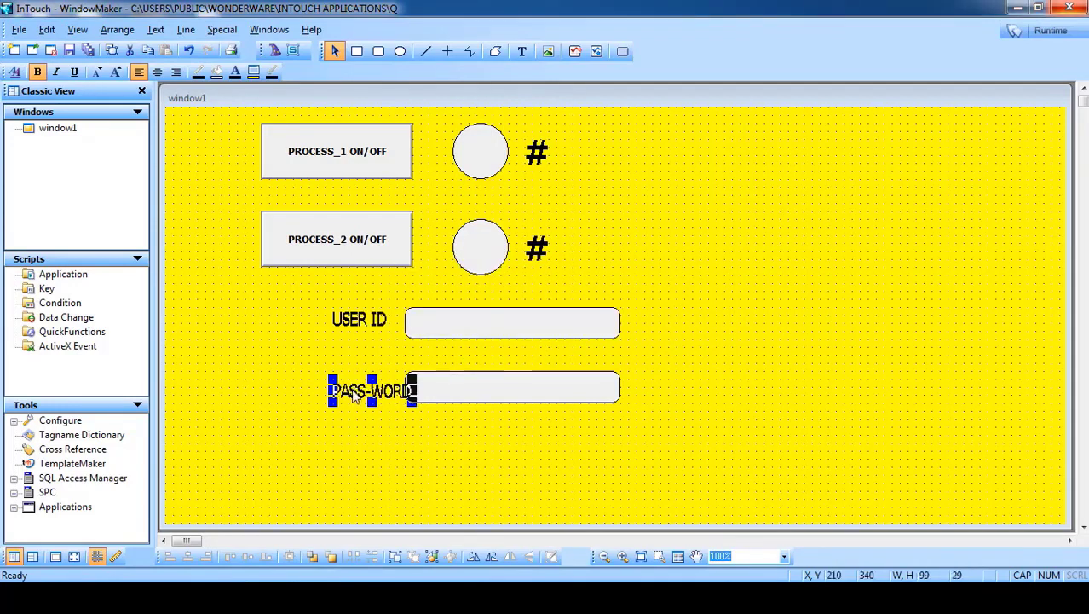
{"action": "left_click", "coordinate": [458, 413]}
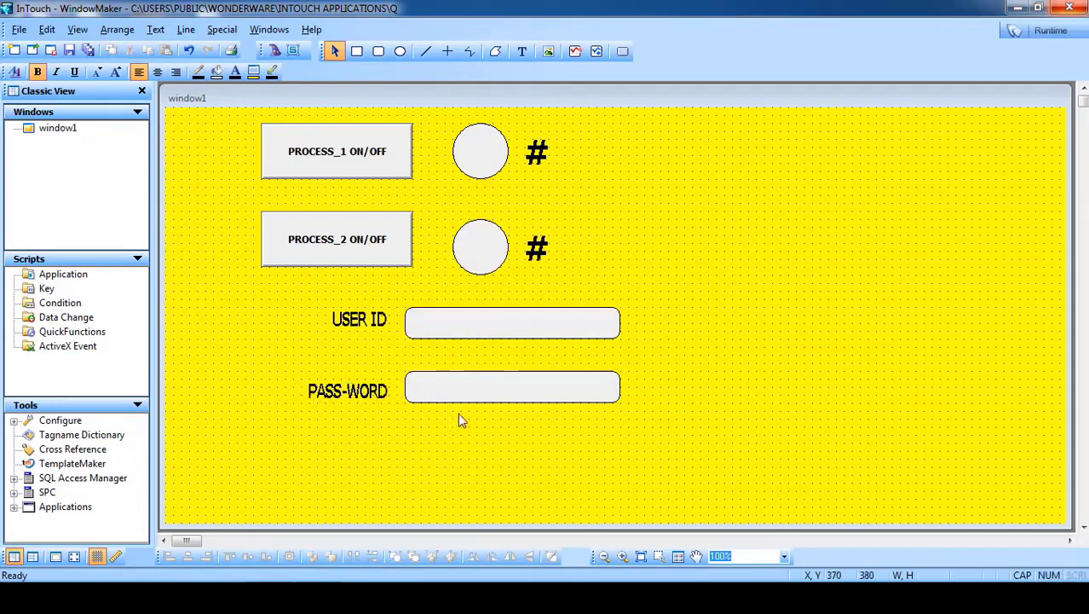
- Link the USER ID box as a string input to the $OperatorEntered tag
{"action": "double_click", "coordinate": [449, 330]}
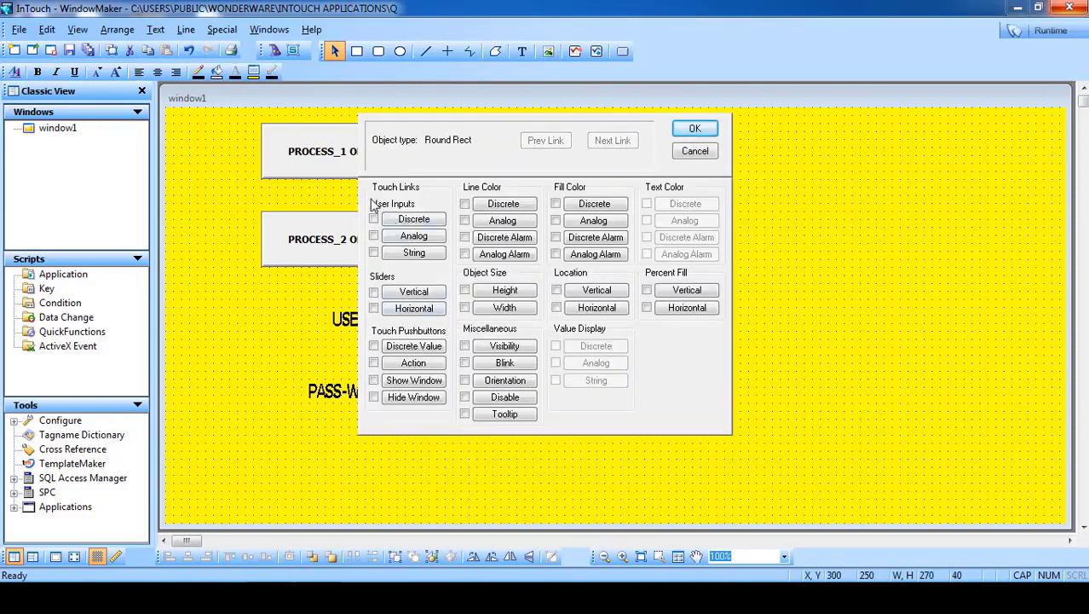
{"action": "left_click", "coordinate": [417, 256]}
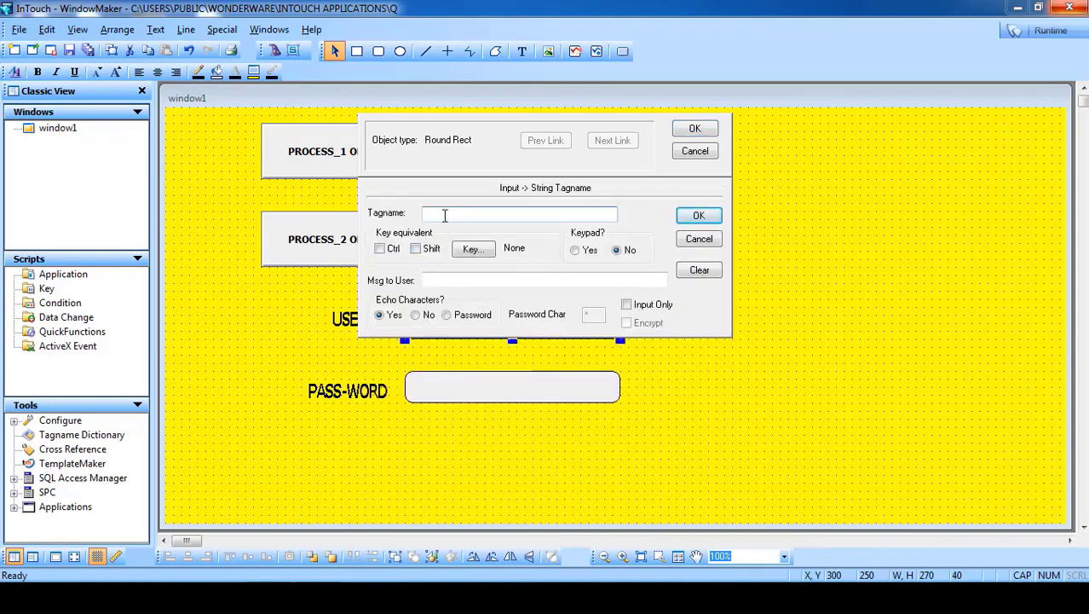
{"action": "left_click", "coordinate": [444, 216]}
{"action": "double_click", "coordinate": [444, 216]}
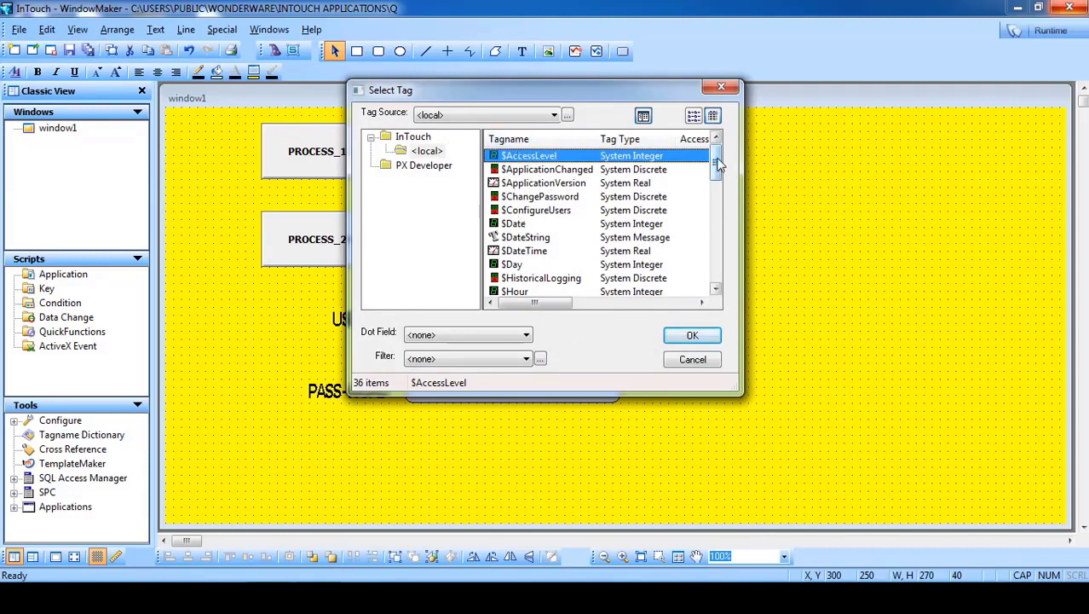
{"action": "left_click_drag", "start_coordinate": [717, 170], "coordinate": [716, 236]}
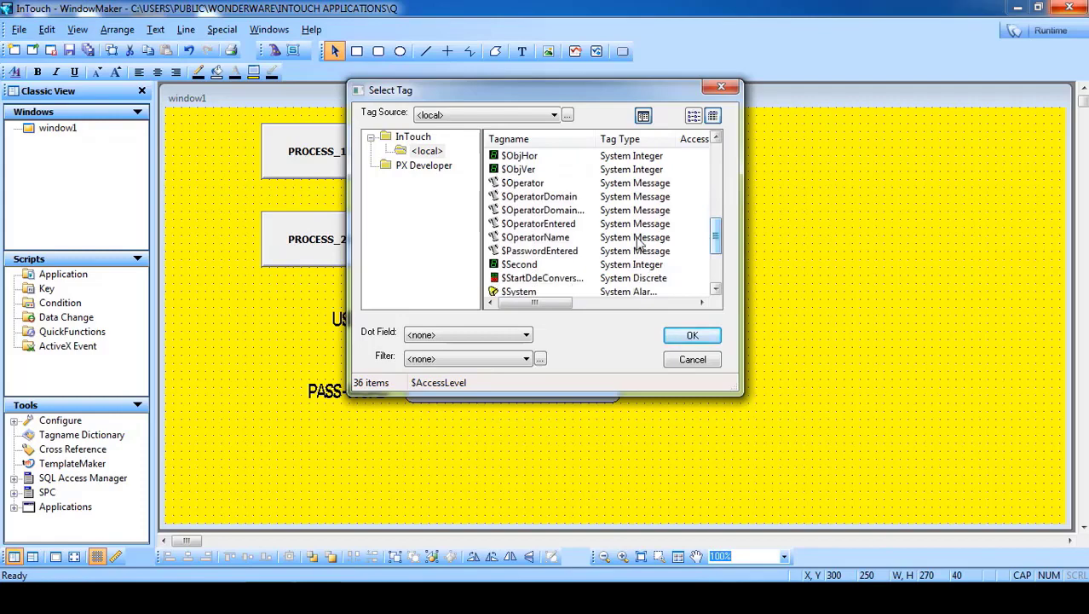
{"action": "left_click", "coordinate": [520, 226]}
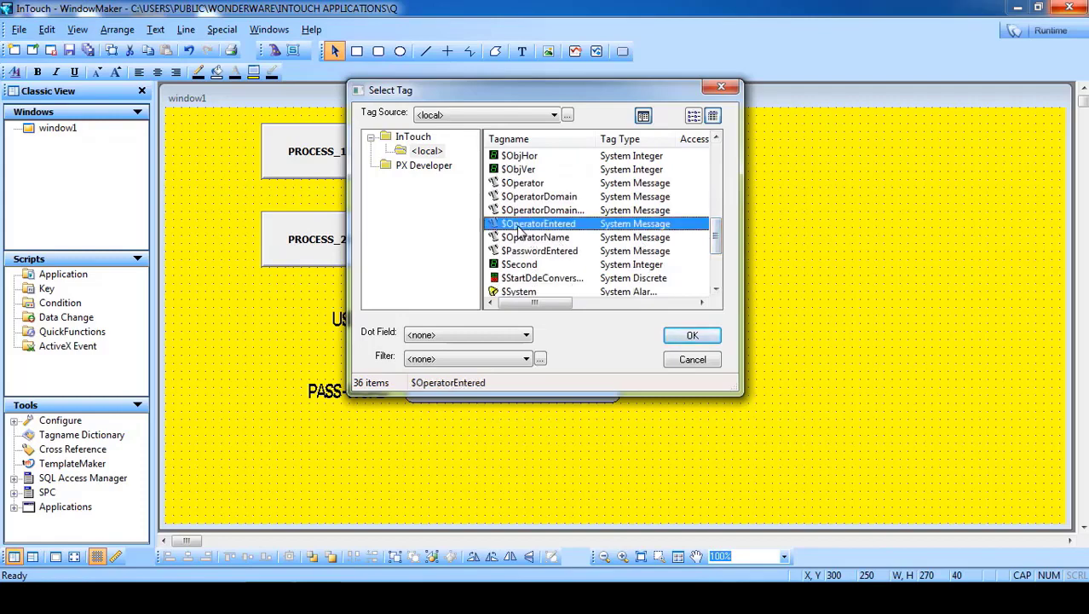
{"action": "left_click", "coordinate": [684, 335]}
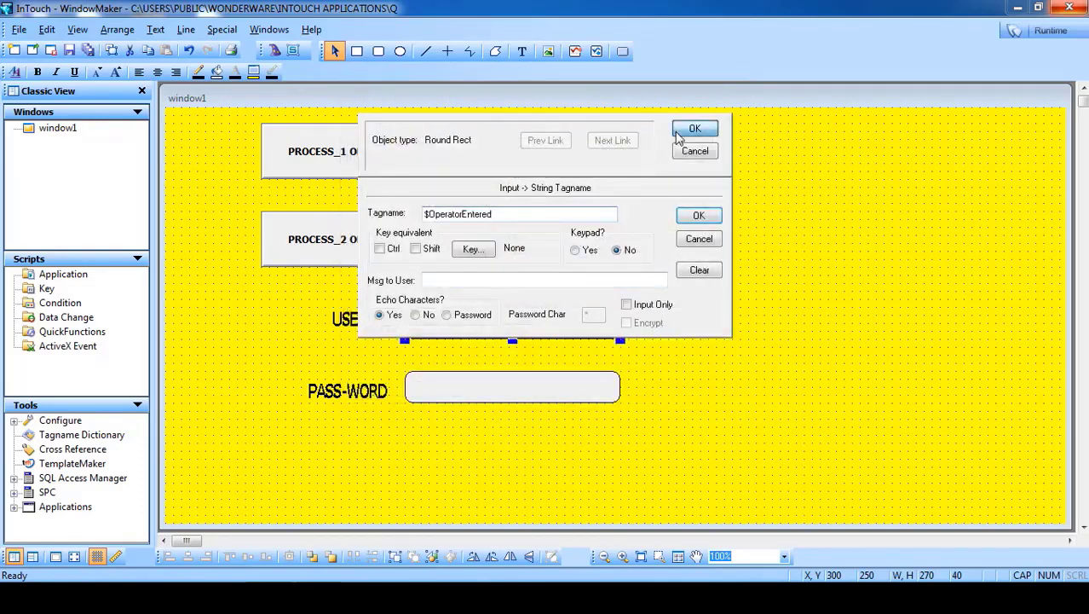
{"action": "left_click", "coordinate": [691, 129]}
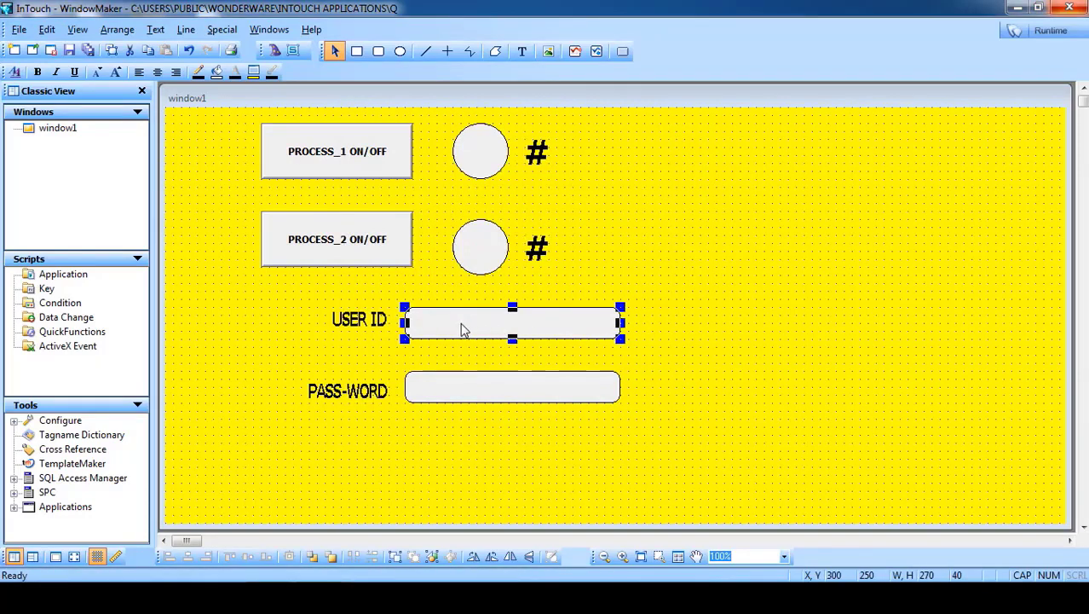
- Link the PASS-WORD box as a string input to the $PasswordEntered tag
{"action": "double_click", "coordinate": [474, 401]}
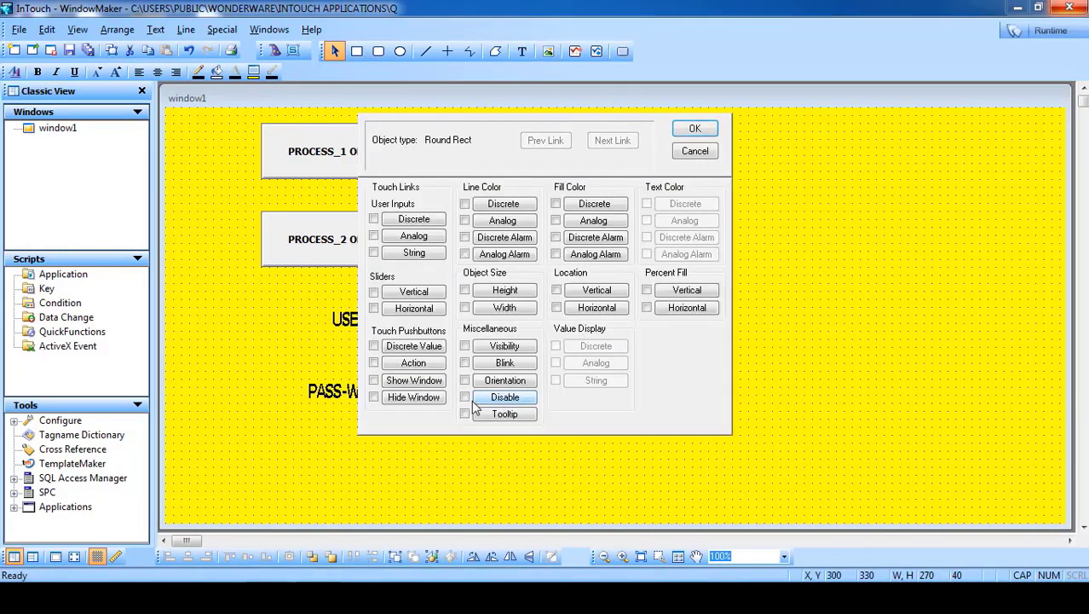
{"action": "left_click", "coordinate": [416, 254]}
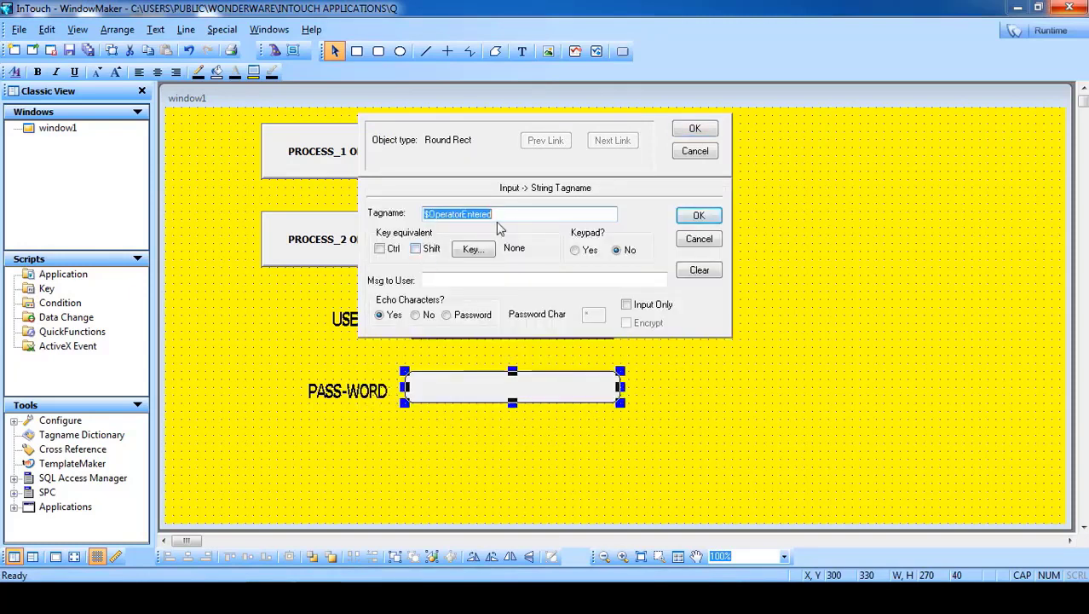
{"action": "key", "text": "Delete"}
{"action": "double_click", "coordinate": [470, 215]}
{"action": "left_click", "coordinate": [716, 290]}
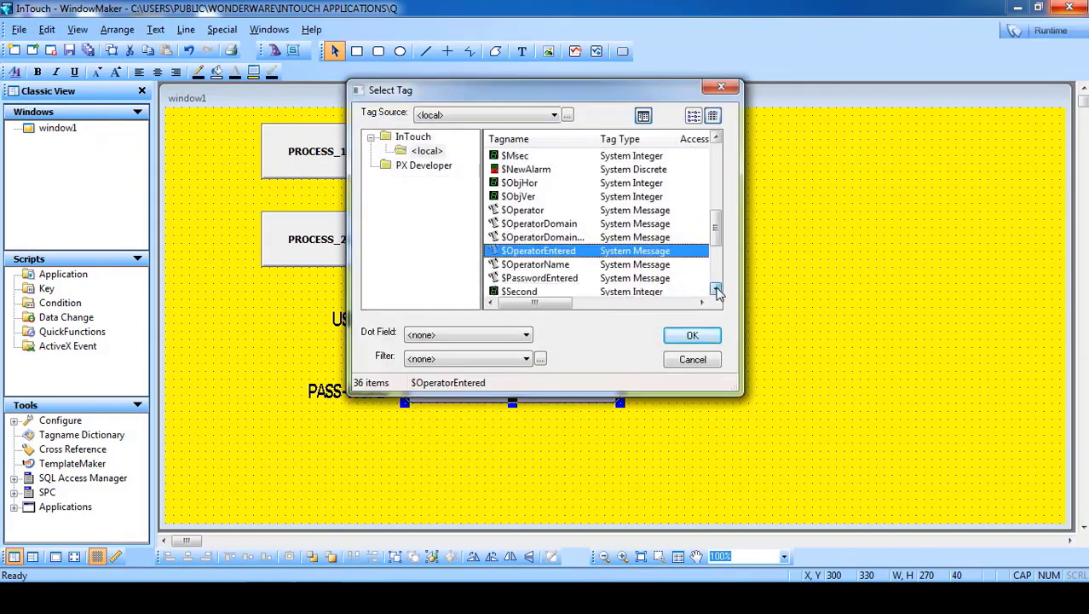
{"action": "left_click", "coordinate": [715, 289]}
{"action": "left_click", "coordinate": [559, 265]}
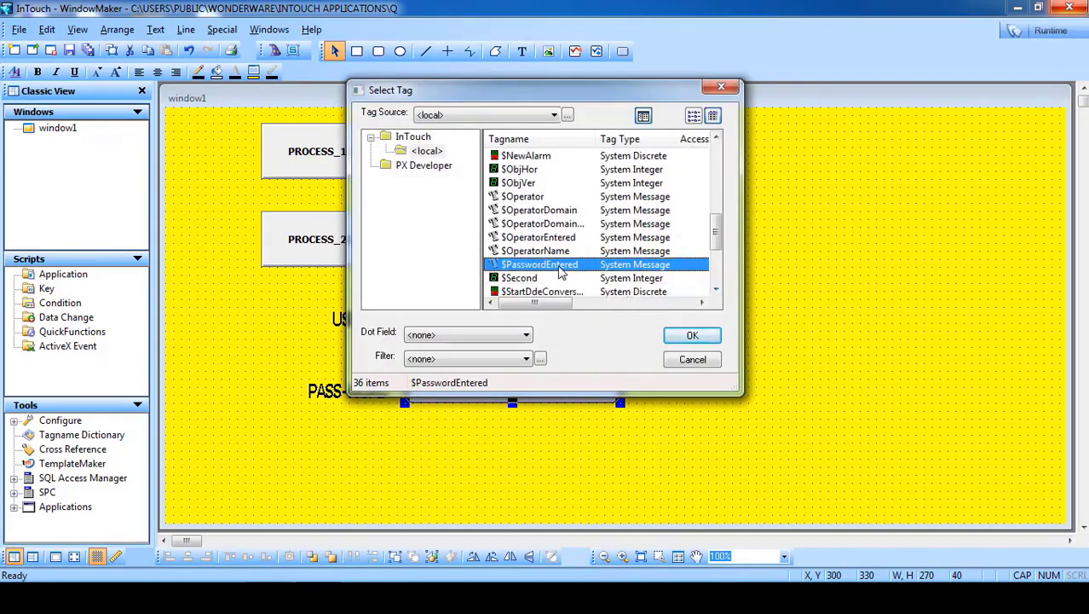
{"action": "left_click", "coordinate": [694, 336]}
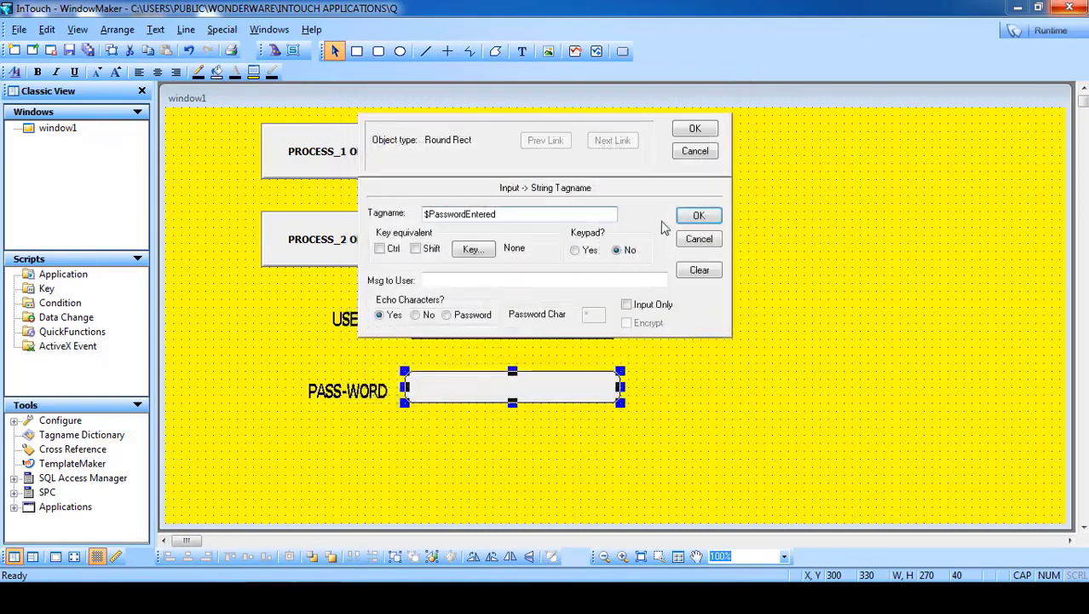
{"action": "left_click", "coordinate": [689, 134]}
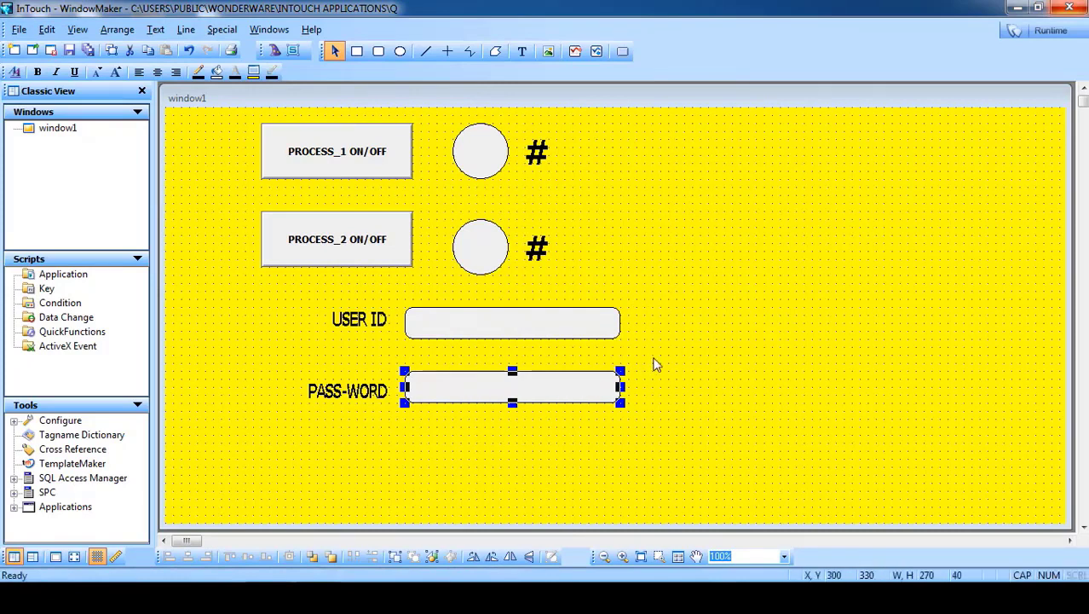
- Move the PASS-WORD label and box beside the USER ID box, nudging the label down to align
{"action": "left_click_drag", "start_coordinate": [653, 357], "coordinate": [269, 436]}
{"action": "left_click_drag", "start_coordinate": [358, 390], "coordinate": [606, 349]}
{"action": "left_click_drag", "start_coordinate": [673, 335], "coordinate": [692, 335]}
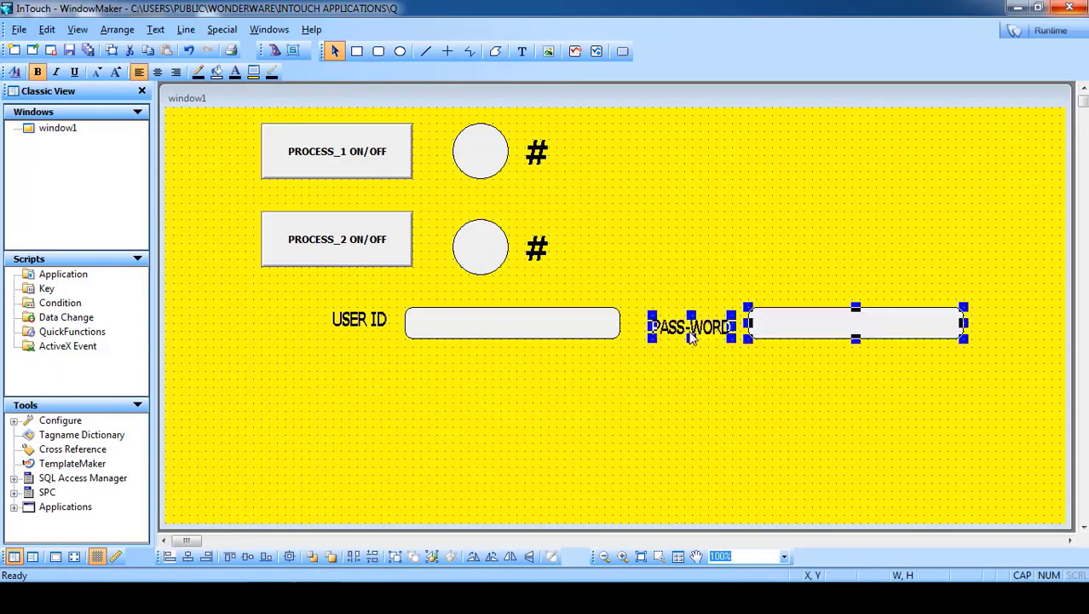
{"action": "left_click", "coordinate": [681, 400]}
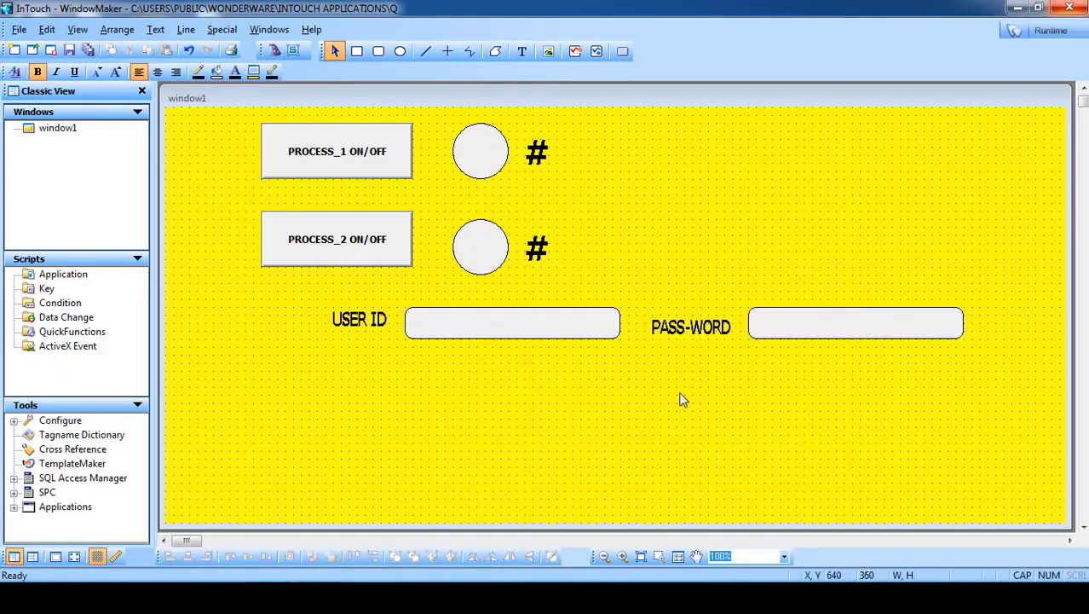
{"action": "left_click", "coordinate": [687, 326]}
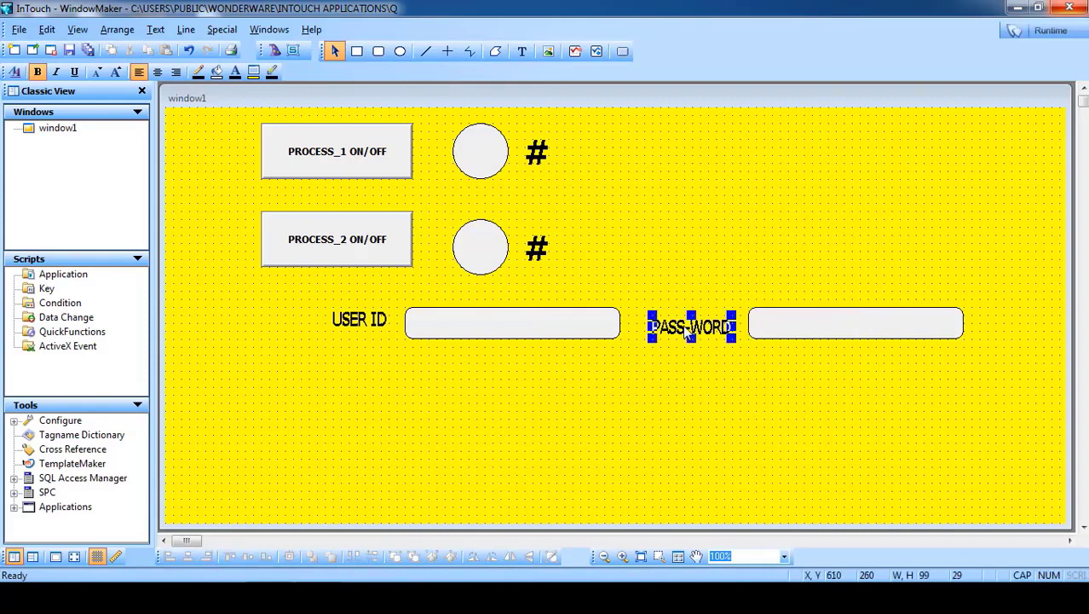
{"action": "key", "text": "Down"}
{"action": "left_click", "coordinate": [682, 389]}
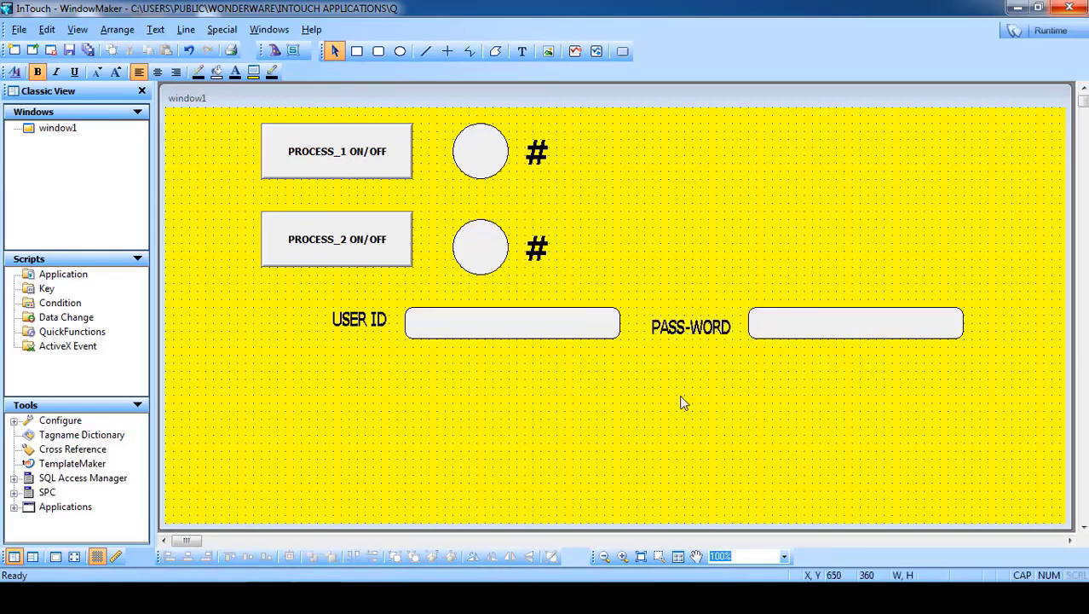
{"action": "left_click", "coordinate": [367, 324]}
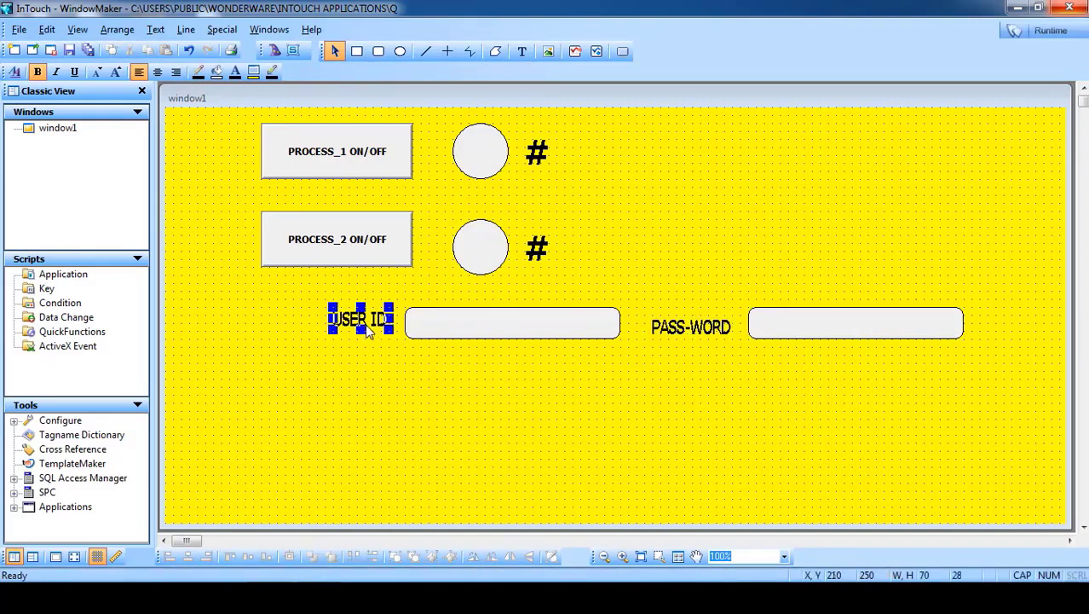
{"action": "left_click", "coordinate": [569, 409]}
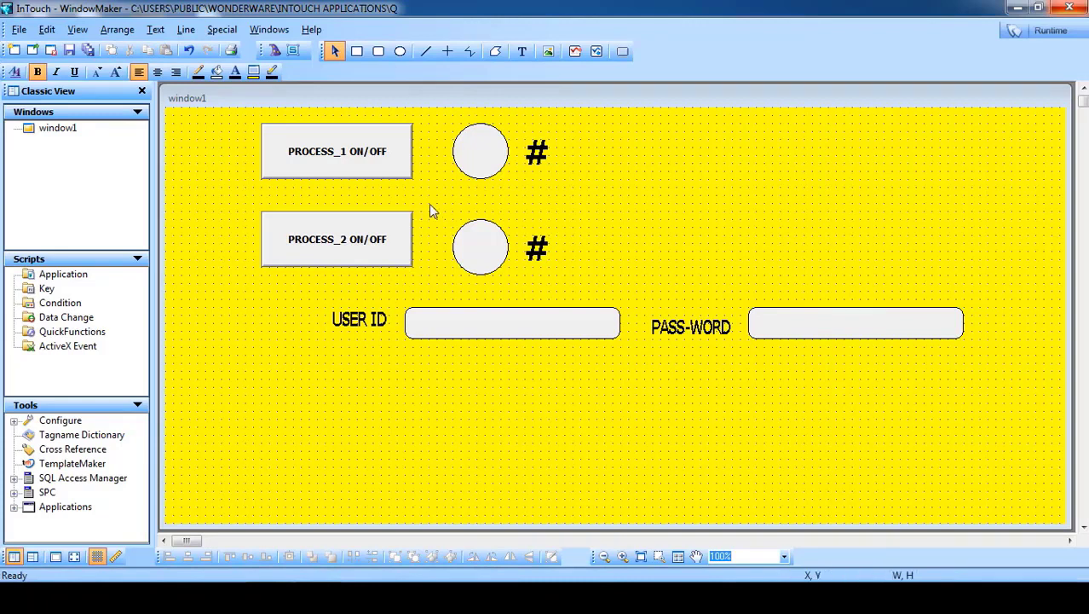
- Draw a button at the top right, relabel it LOG OFF, and bring up its animation links
{"action": "left_click", "coordinate": [621, 57]}
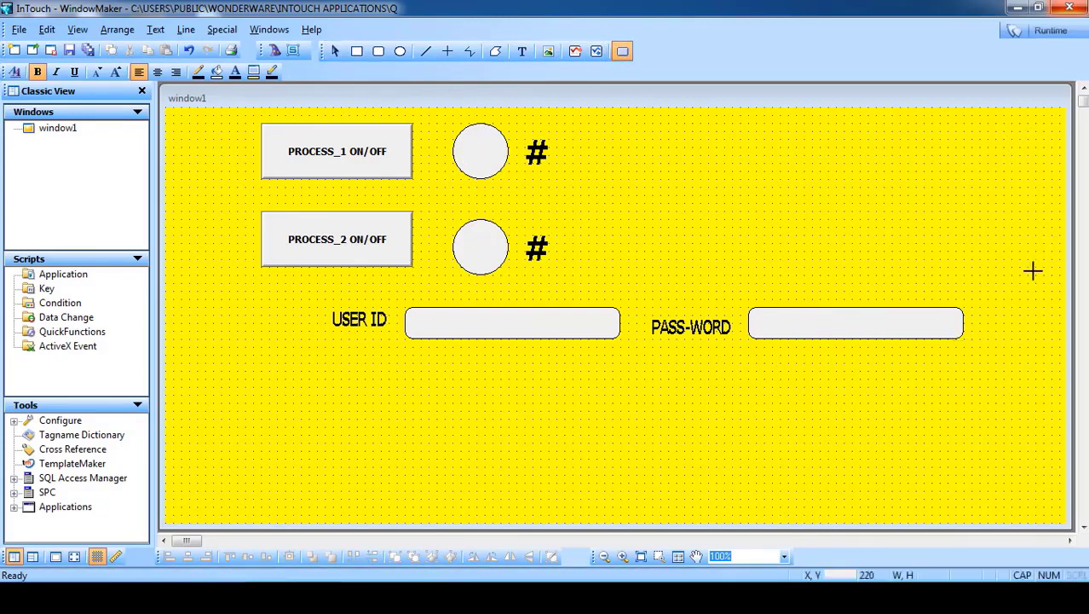
{"action": "left_click", "coordinate": [896, 181]}
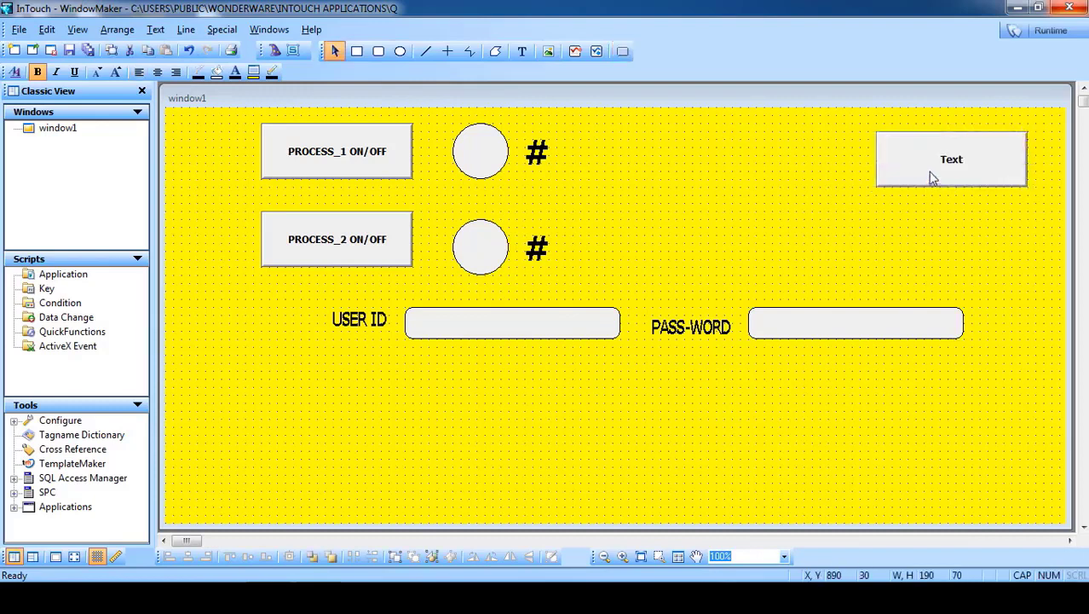
{"action": "left_click_drag", "start_coordinate": [932, 177], "coordinate": [912, 175]}
{"action": "right_click", "coordinate": [906, 173]}
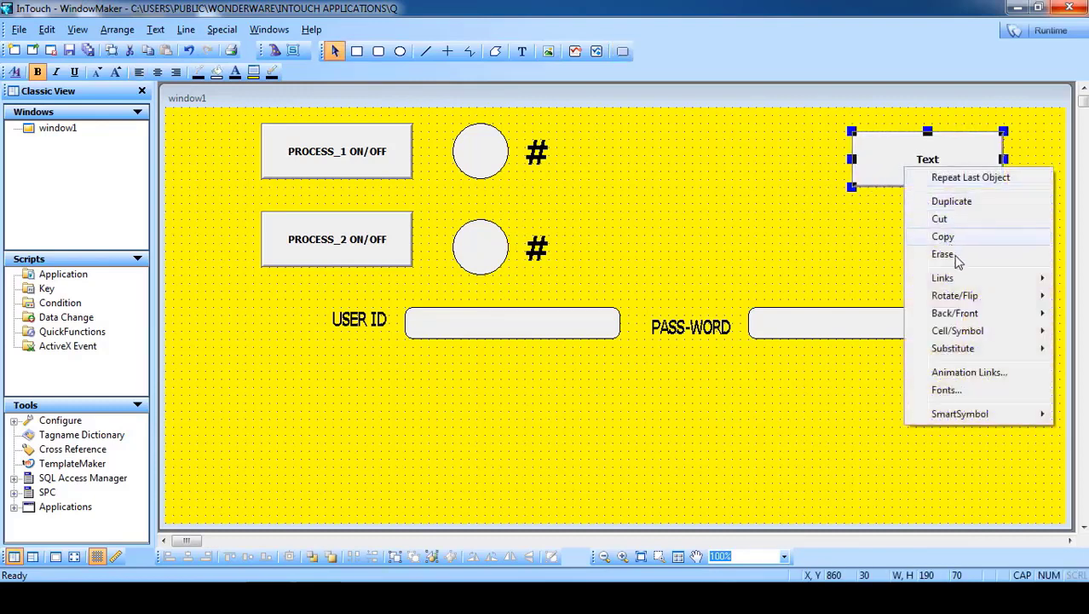
{"action": "mouse_move", "coordinate": [963, 348]}
{"action": "left_click", "coordinate": [853, 366]}
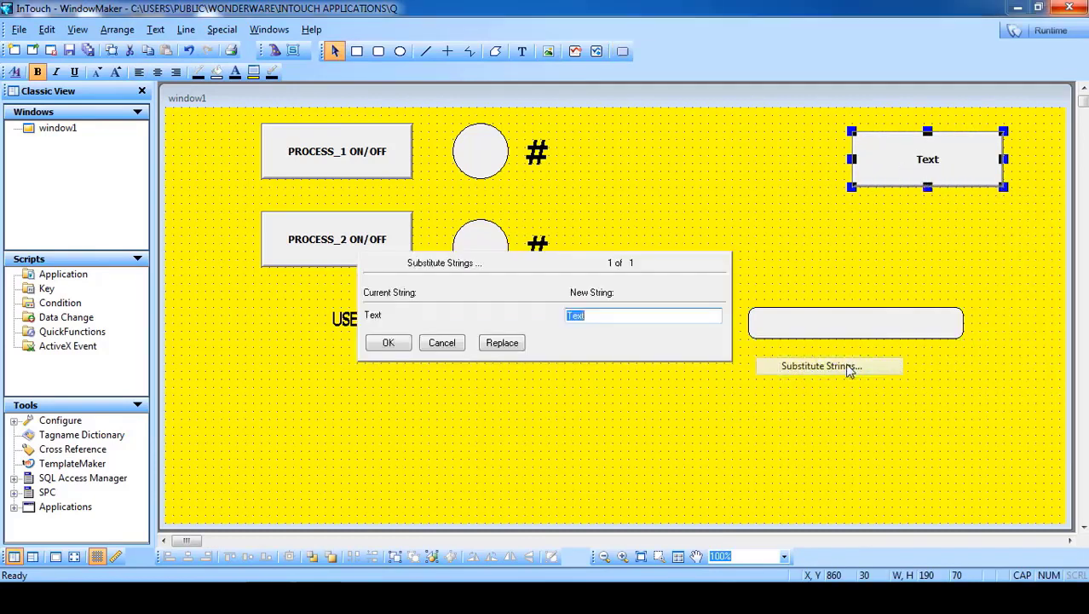
{"action": "type", "text": "LOG OFF"}
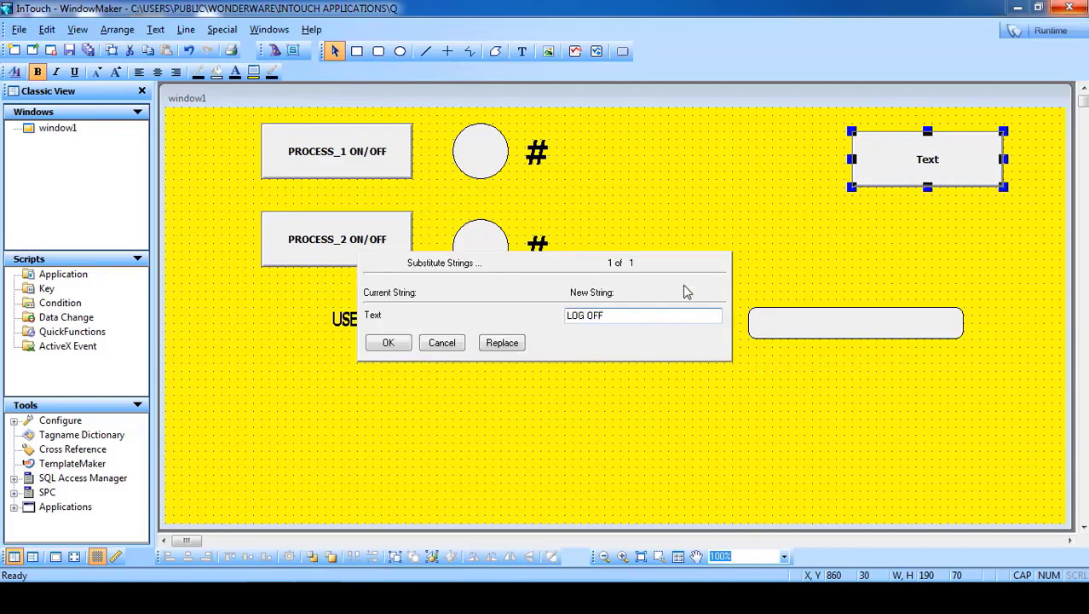
{"action": "left_click", "coordinate": [390, 344]}
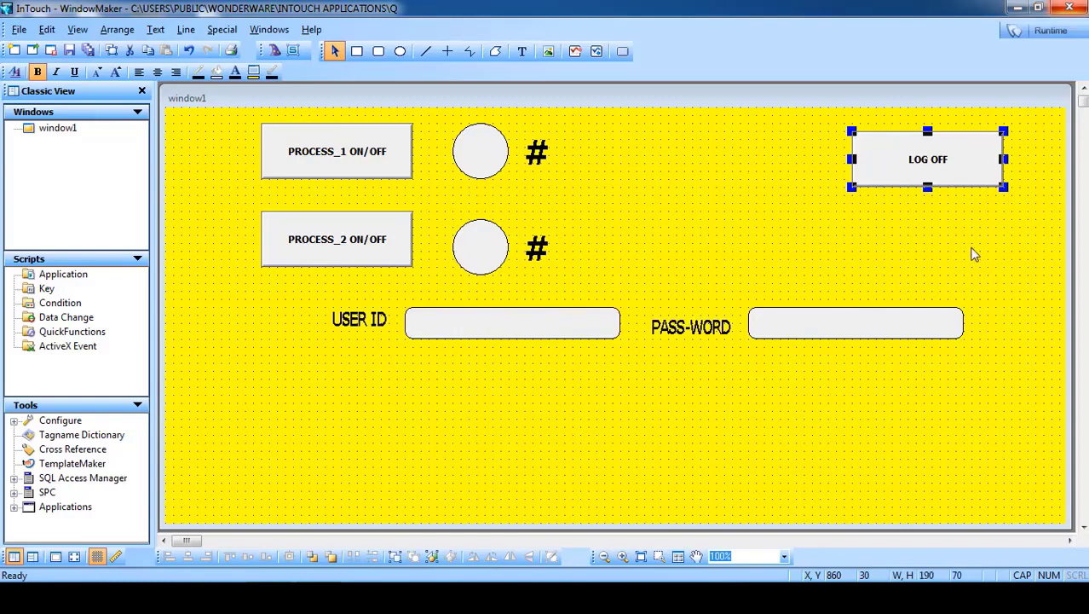
{"action": "double_click", "coordinate": [941, 168]}
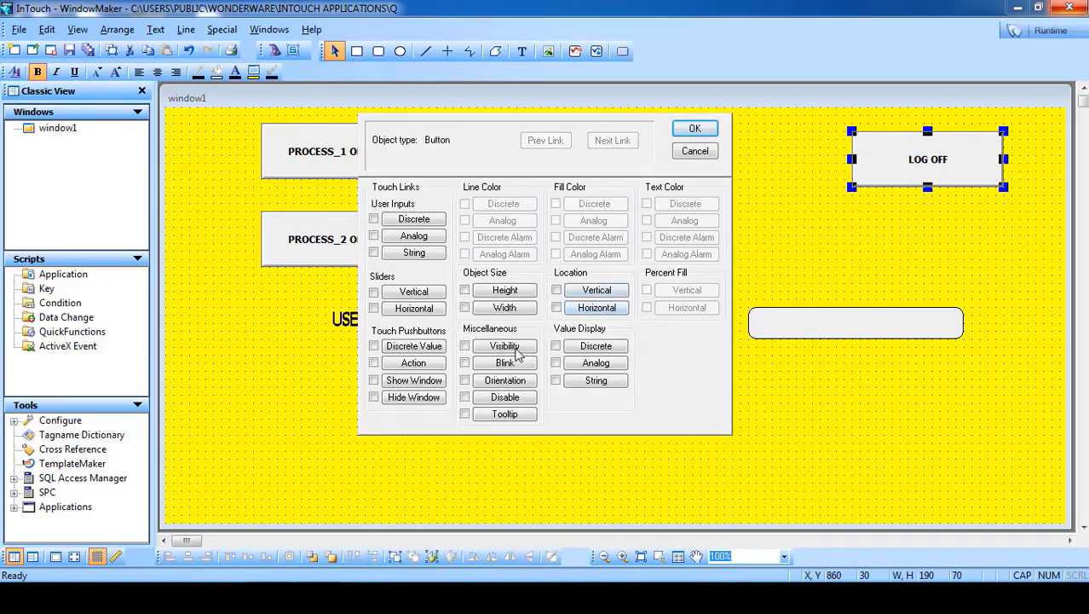
- Give the button an On Left Click action script H=Logoff();
{"action": "left_click", "coordinate": [414, 363]}
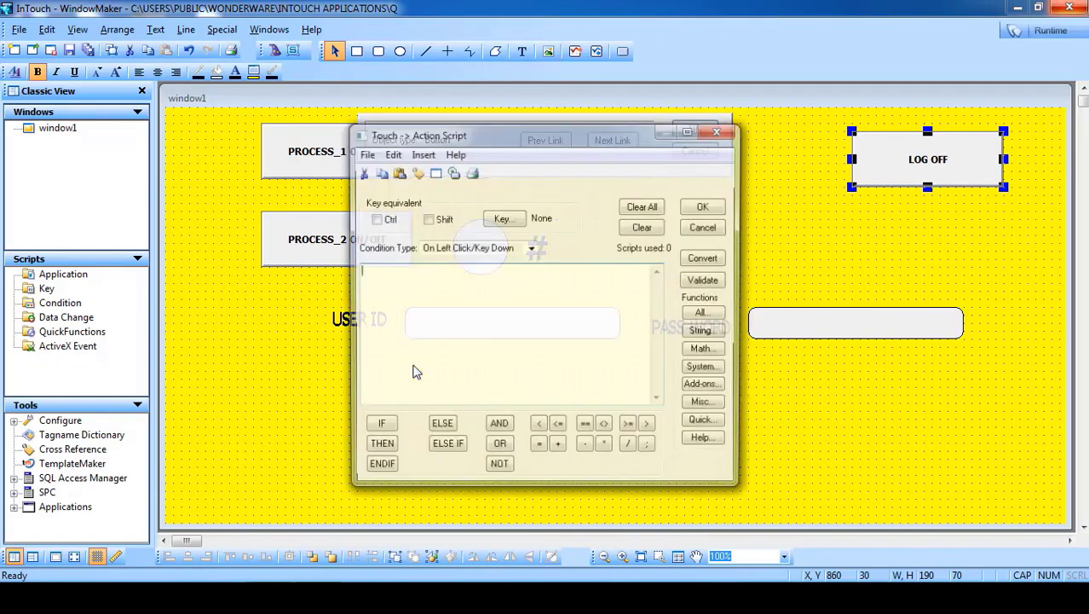
{"action": "left_click_drag", "start_coordinate": [475, 146], "coordinate": [500, 207]}
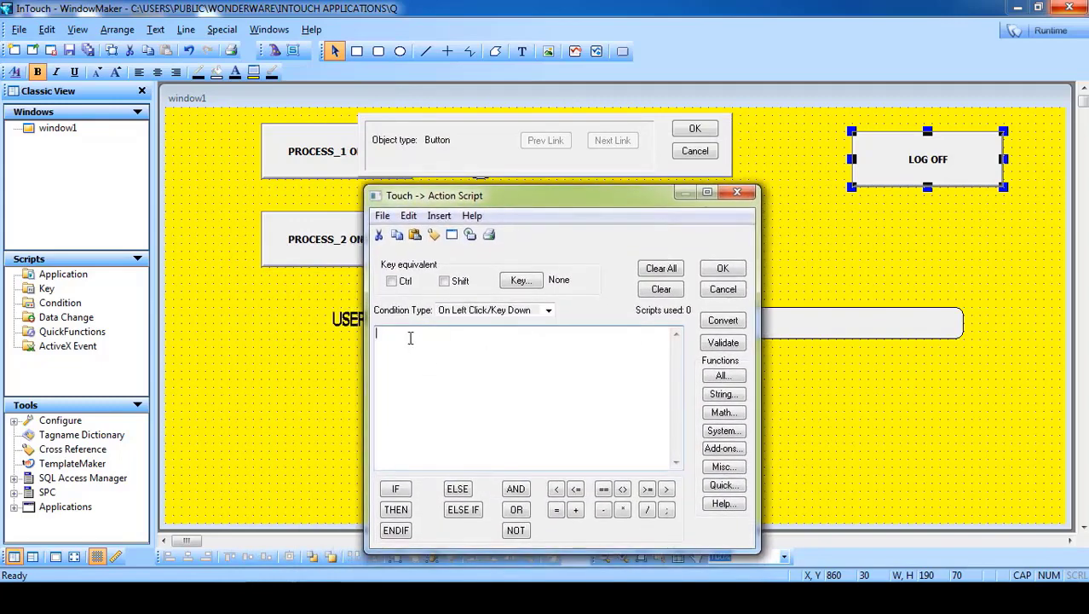
{"action": "left_click", "coordinate": [485, 311]}
{"action": "left_click", "coordinate": [483, 311]}
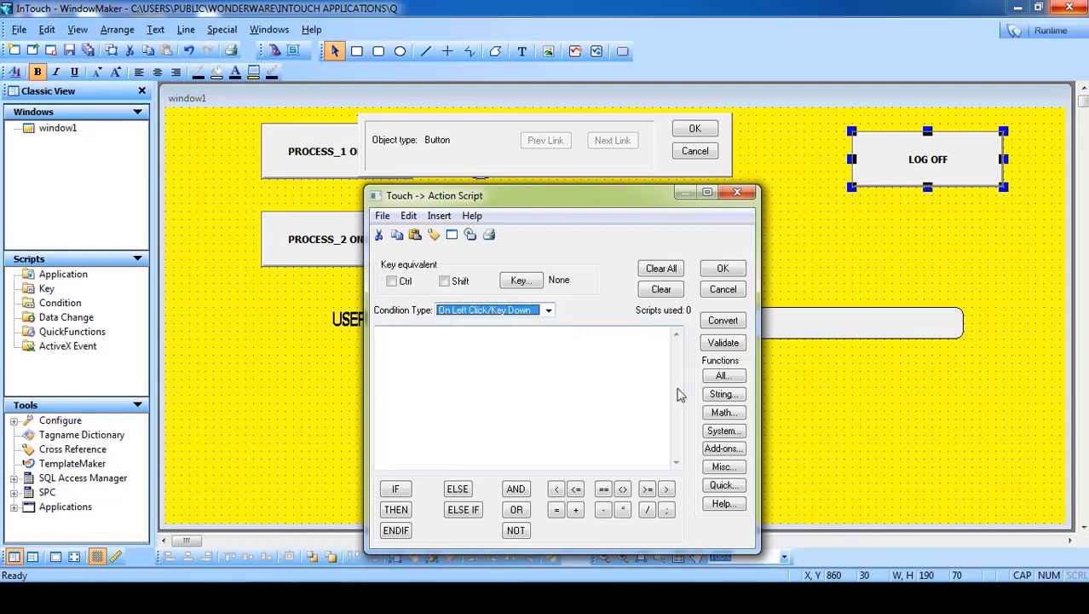
{"action": "left_click", "coordinate": [721, 376]}
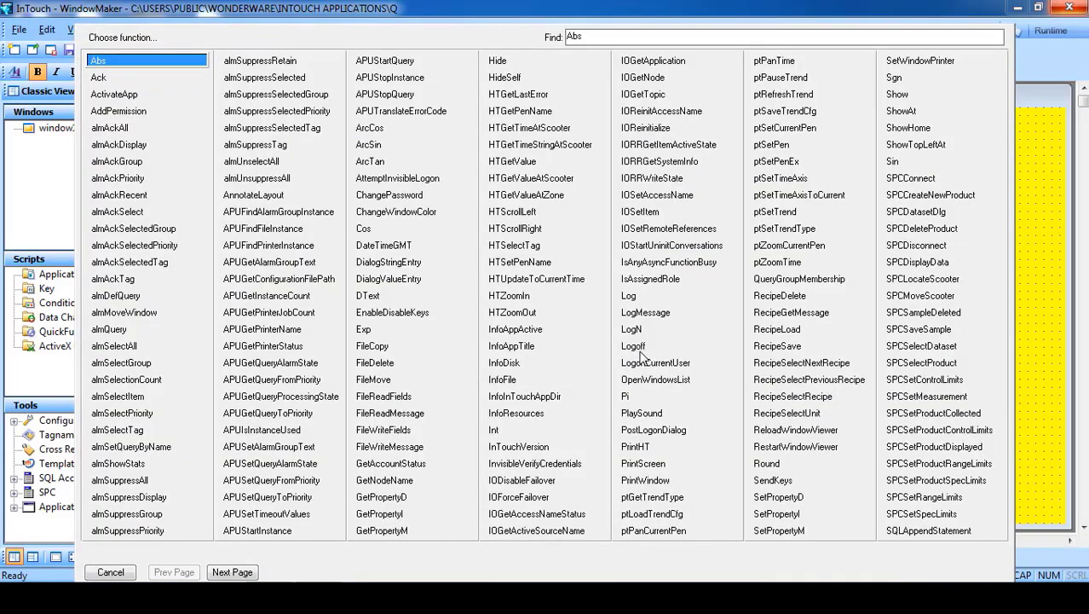
{"action": "left_click", "coordinate": [640, 349]}
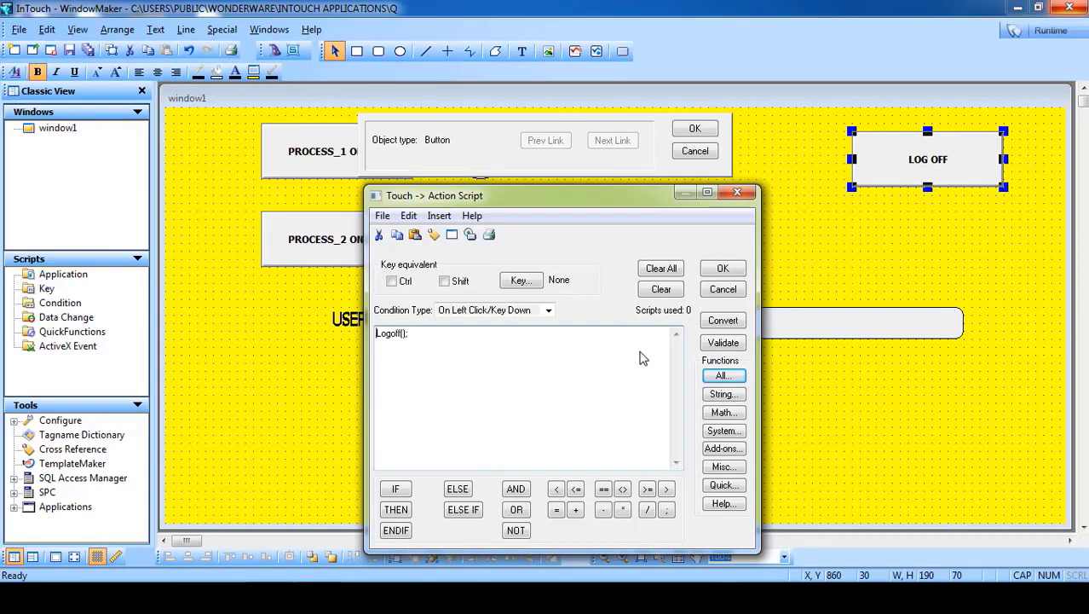
{"action": "type", "text": "H="}
{"action": "left_click", "coordinate": [733, 268]}
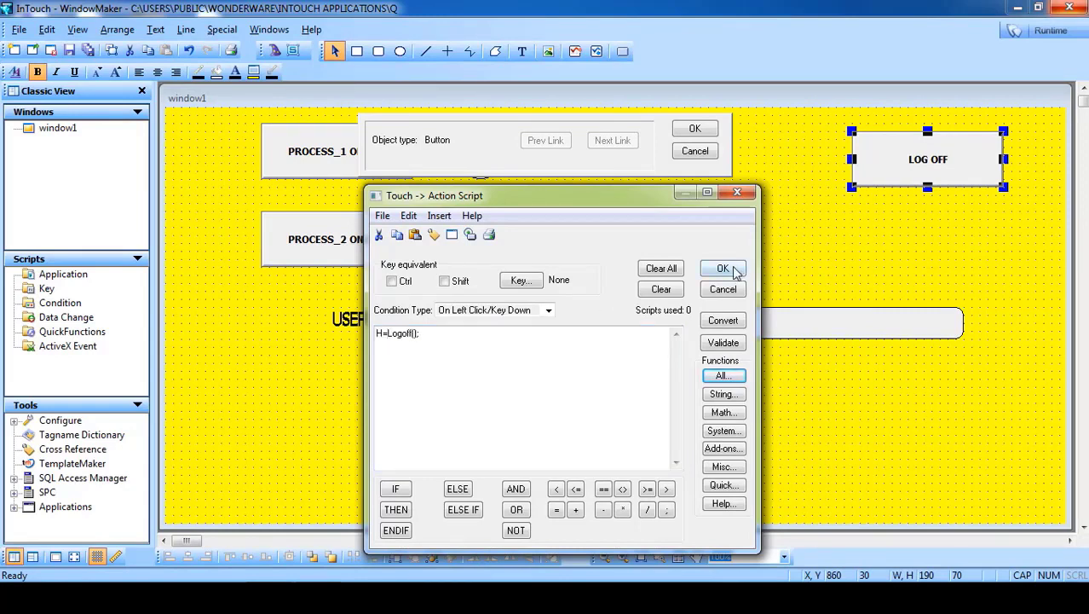
- Define H as a memory integer tag, then confirm the script and animation links
{"action": "left_click_drag", "start_coordinate": [517, 239], "coordinate": [614, 285]}
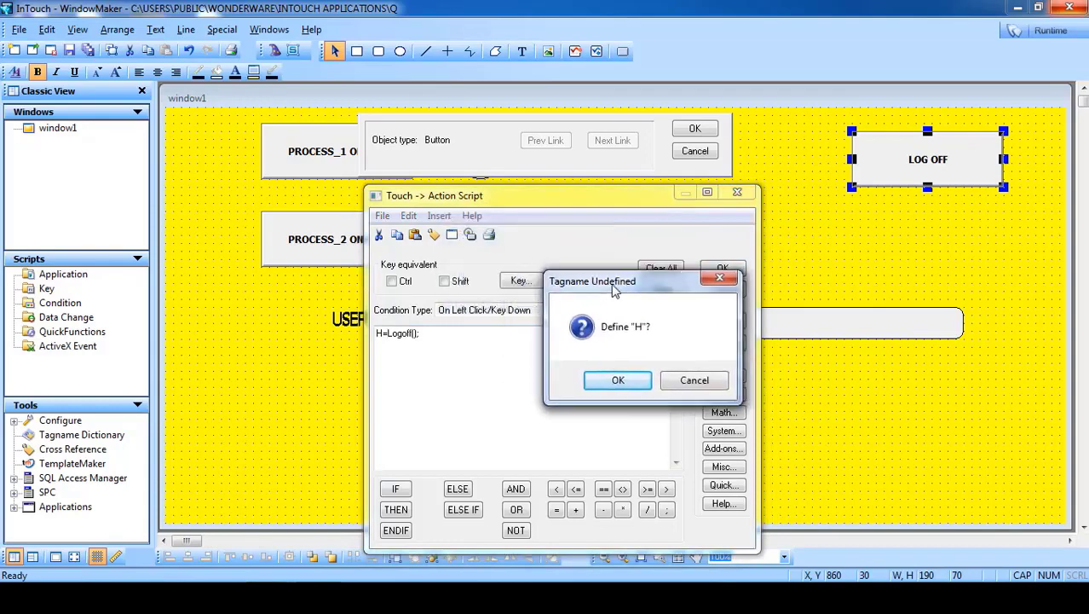
{"action": "left_click", "coordinate": [618, 380]}
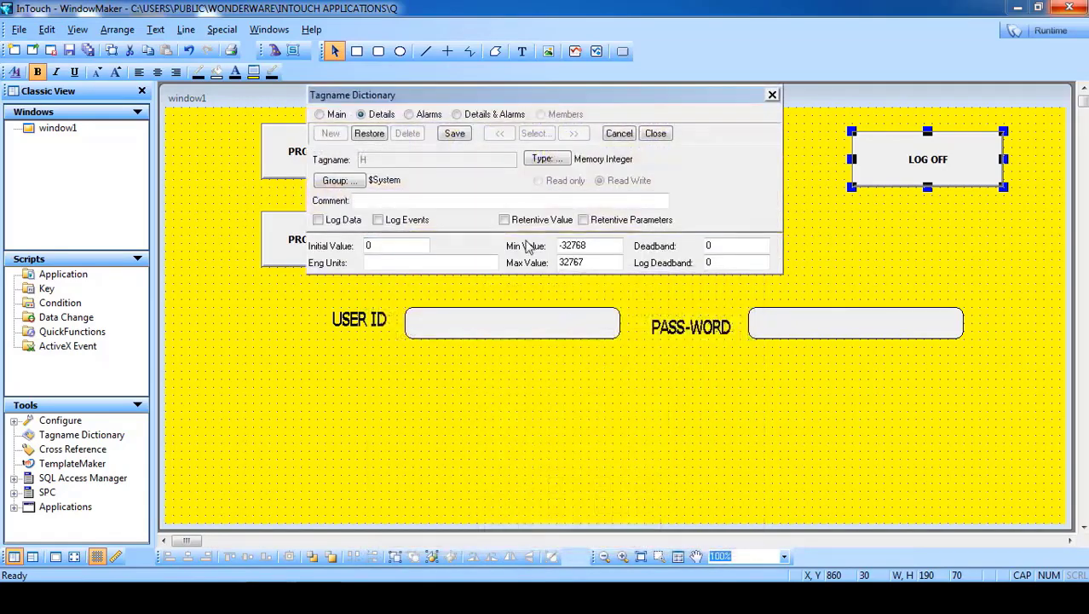
{"action": "left_click", "coordinate": [464, 136]}
{"action": "left_click", "coordinate": [656, 134]}
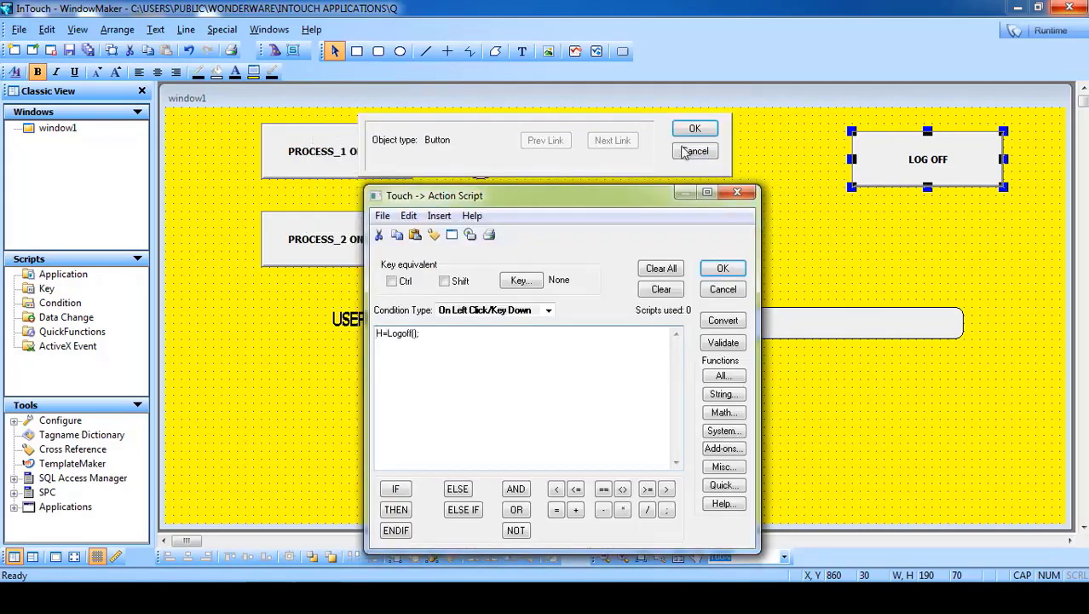
{"action": "left_click", "coordinate": [723, 269]}
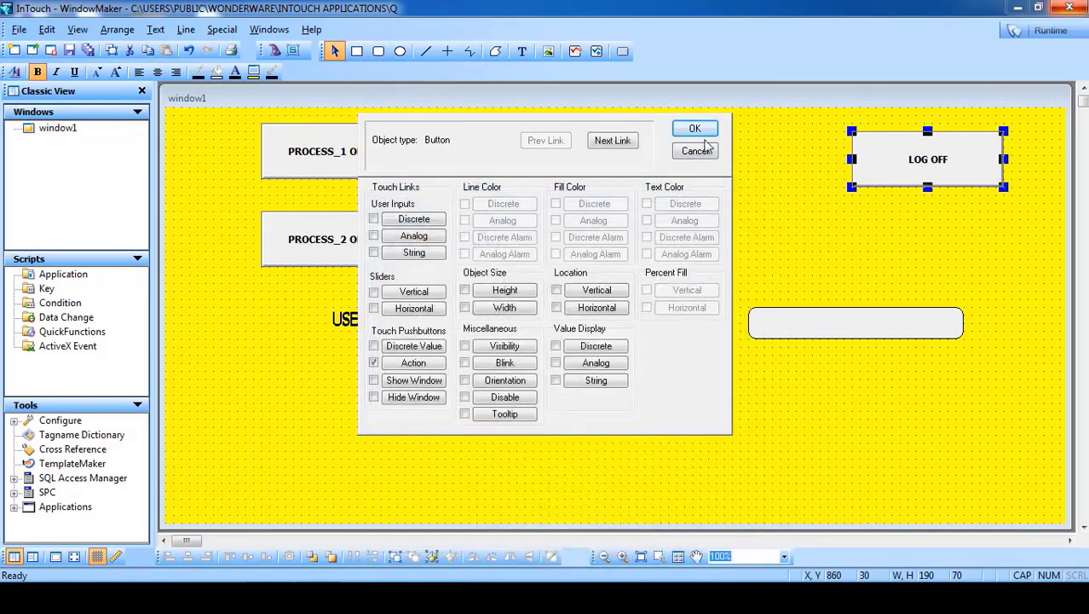
{"action": "left_click", "coordinate": [697, 128]}
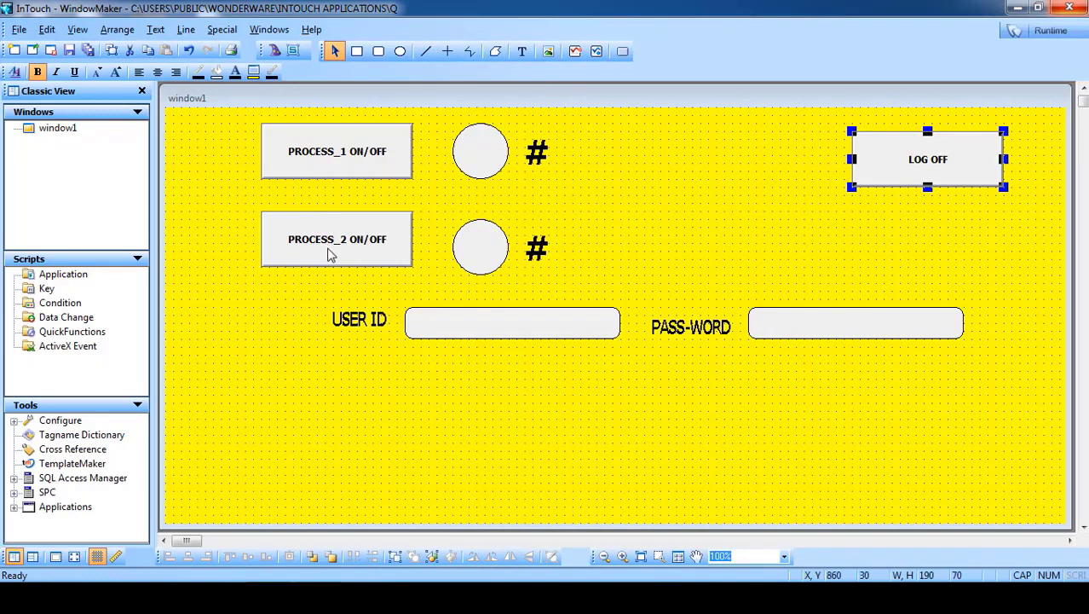
- Launch Window1 in WindowViewer runtime, ignoring the licence error and accepting demo mode
{"action": "left_click", "coordinate": [1051, 32]}
{"action": "left_click", "coordinate": [684, 357]}
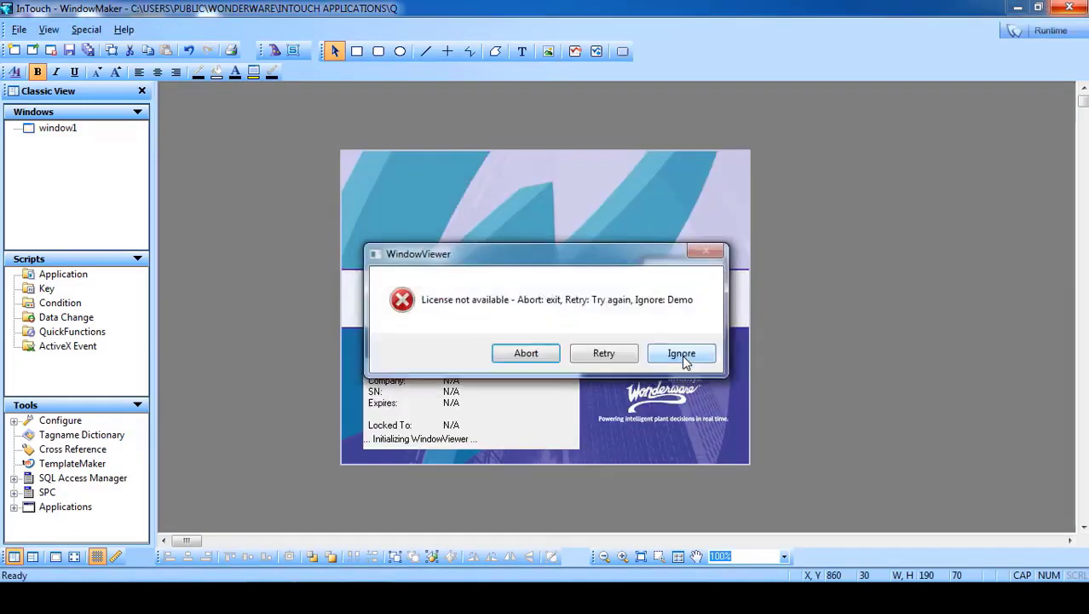
{"action": "left_click", "coordinate": [682, 355]}
{"action": "left_click", "coordinate": [686, 353]}
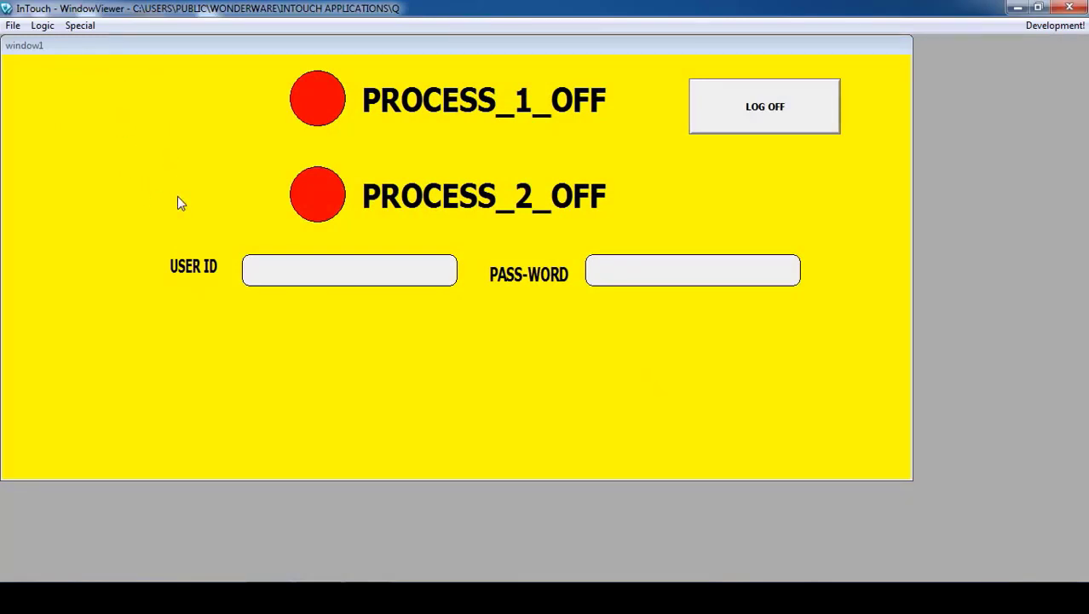
- Log in through the USER ID and PASS-WORD fields
{"action": "left_click", "coordinate": [287, 274]}
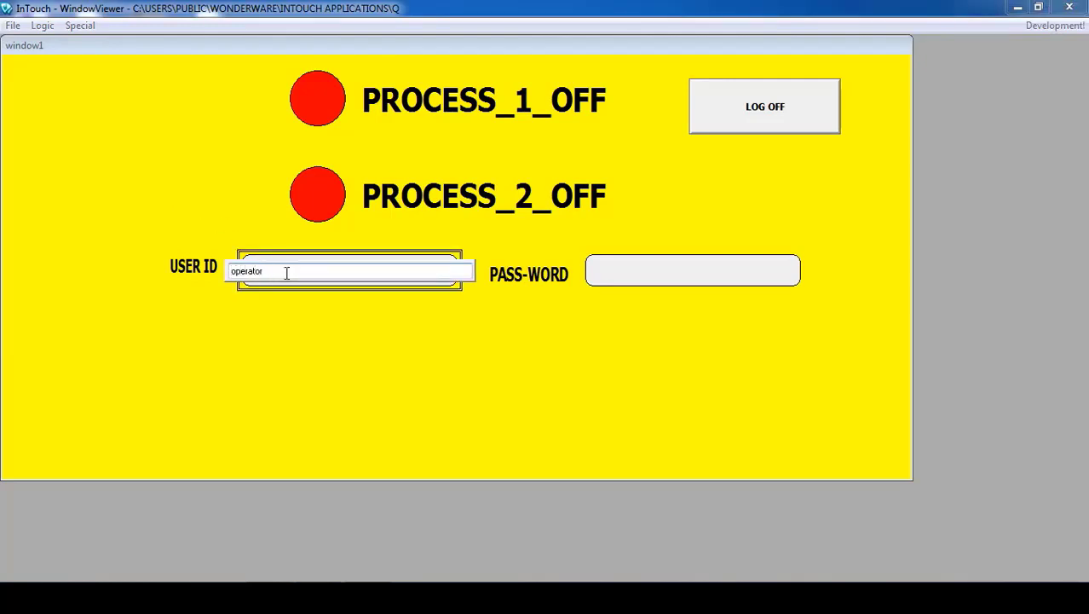
{"action": "key", "text": "Return"}
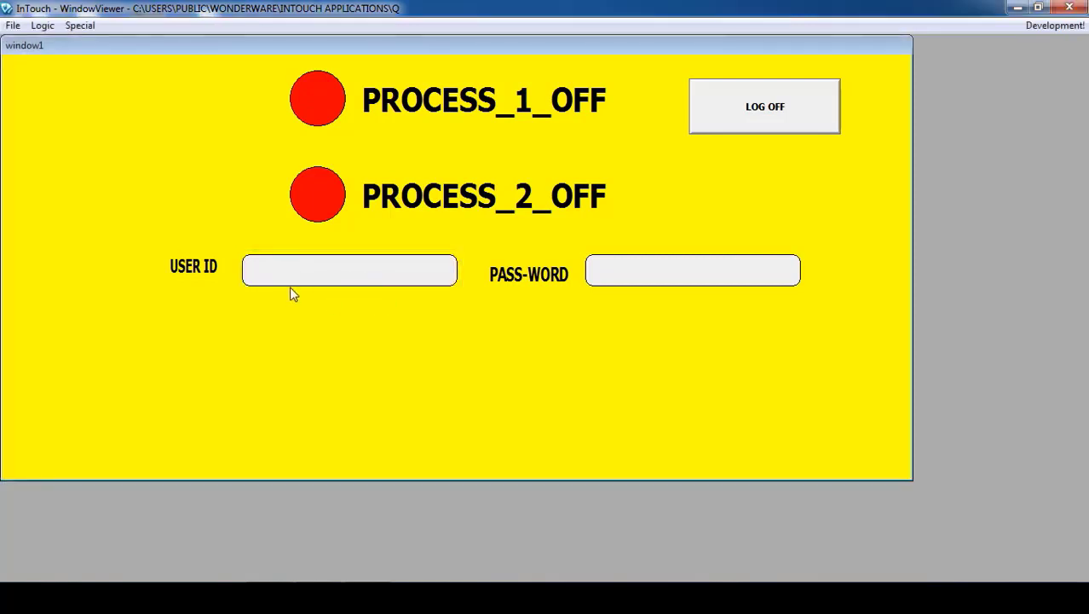
{"action": "left_click", "coordinate": [658, 272]}
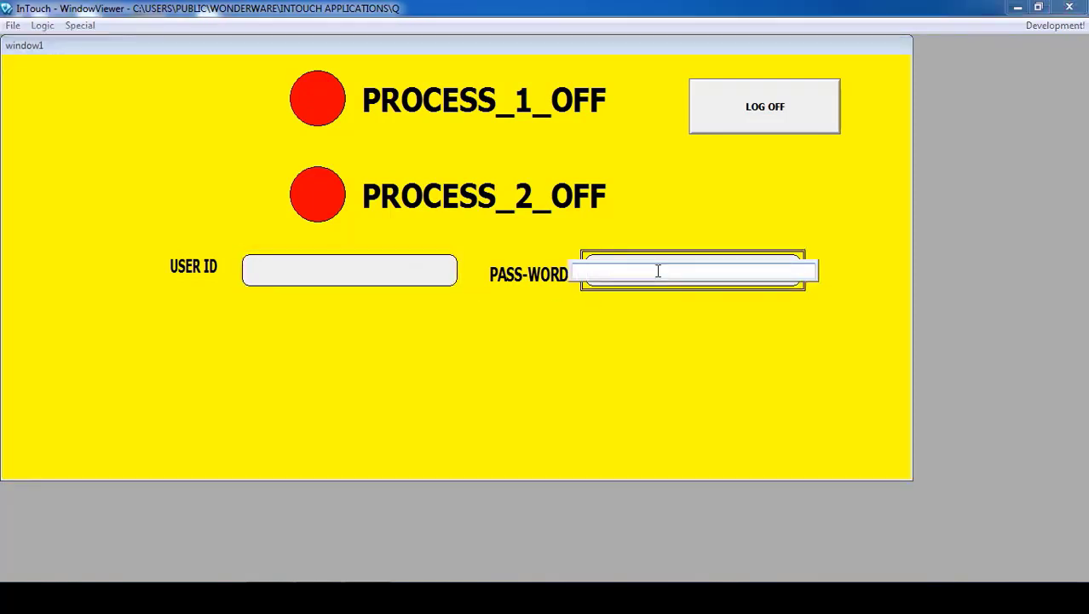
{"action": "key", "text": "Return"}
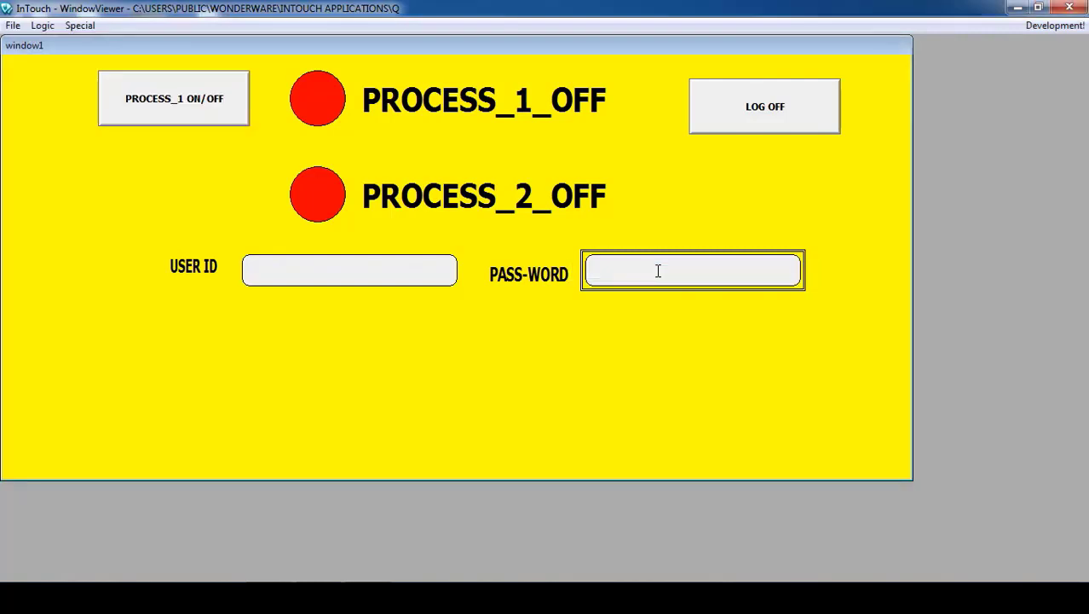
- Toggle PROCESS_1 until it is on with a green indicator, then log off
{"action": "left_click", "coordinate": [177, 119]}
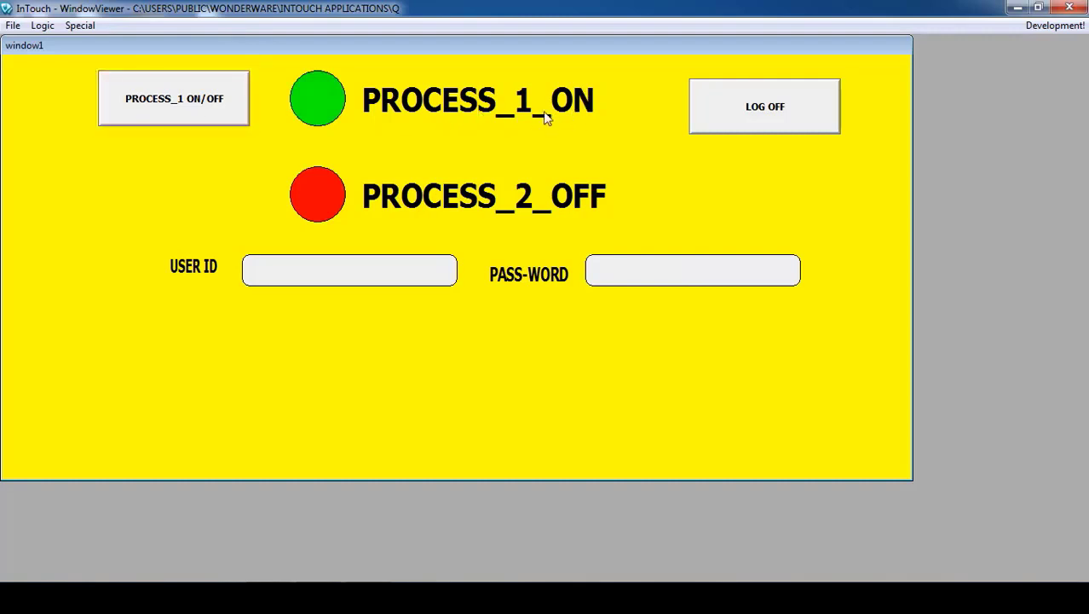
{"action": "left_click", "coordinate": [207, 118]}
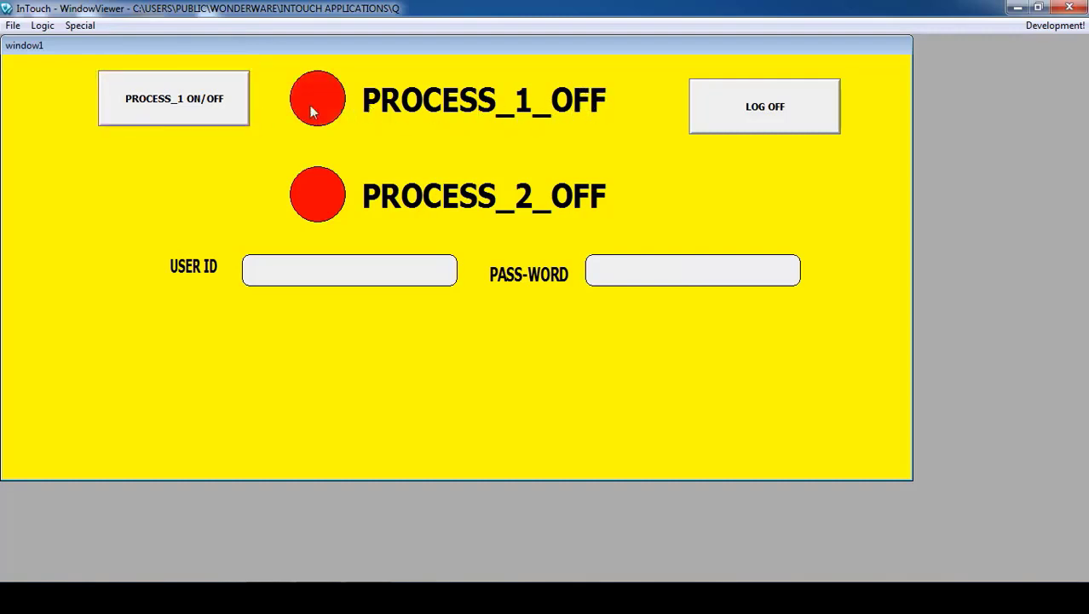
{"action": "left_click", "coordinate": [178, 104]}
{"action": "left_click", "coordinate": [180, 103]}
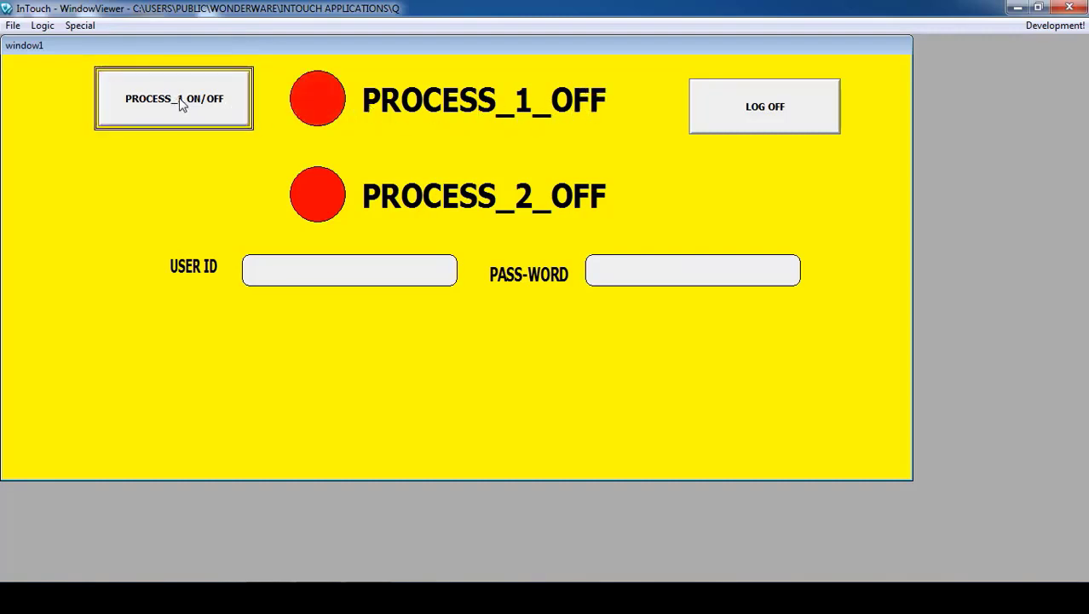
{"action": "left_click", "coordinate": [181, 103]}
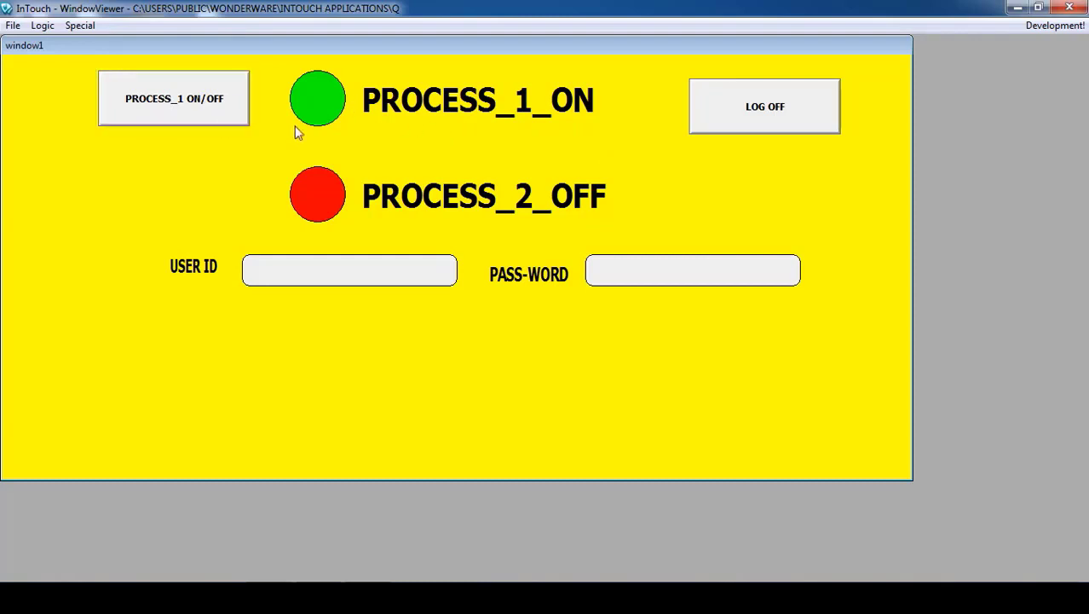
{"action": "left_click", "coordinate": [748, 114]}
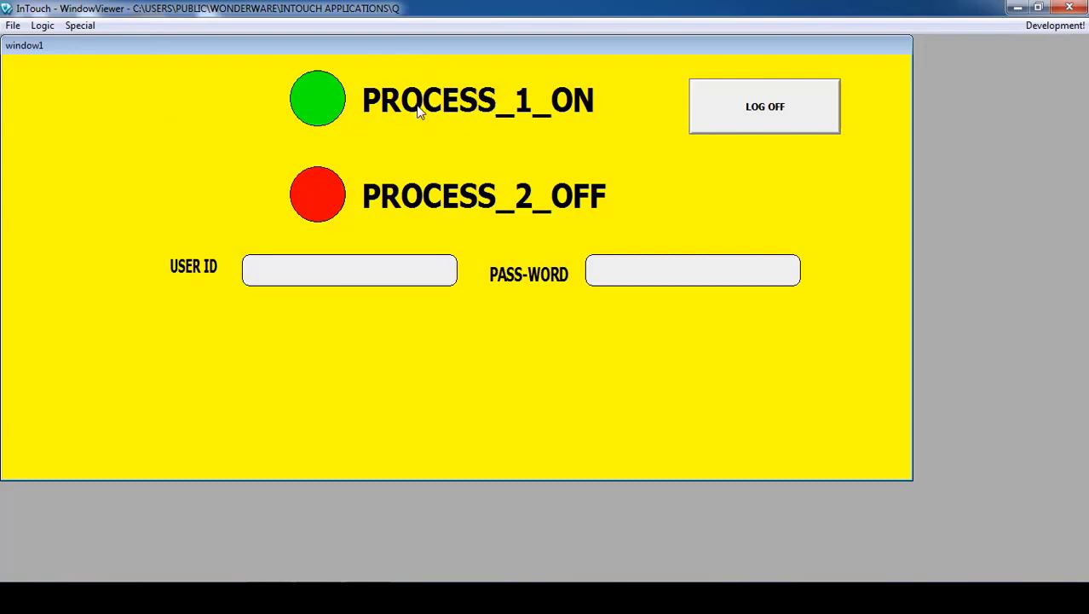
- Log in as the first operator, switch PROCESS_1 off, and log off
{"action": "left_click", "coordinate": [373, 273]}
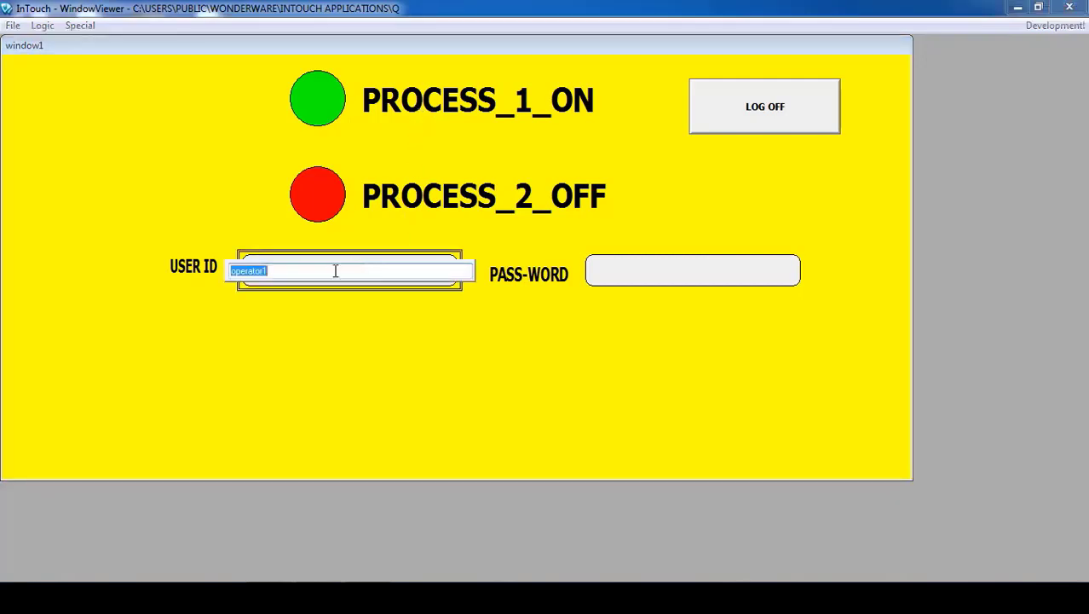
{"action": "left_click", "coordinate": [329, 271]}
{"action": "left_click", "coordinate": [620, 271]}
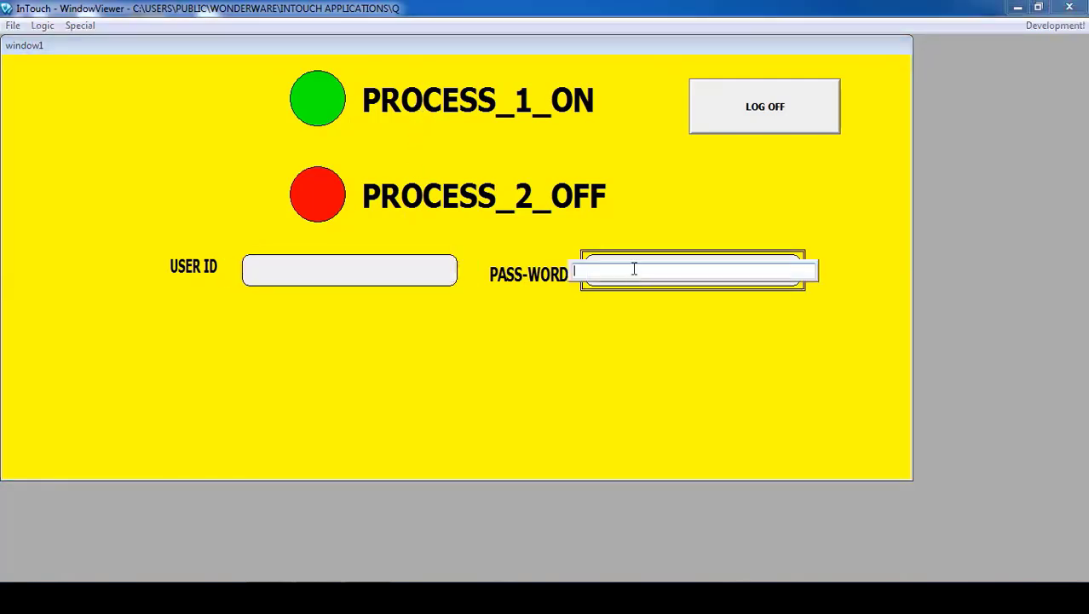
{"action": "type", "text": "123"}
{"action": "key", "text": "Return"}
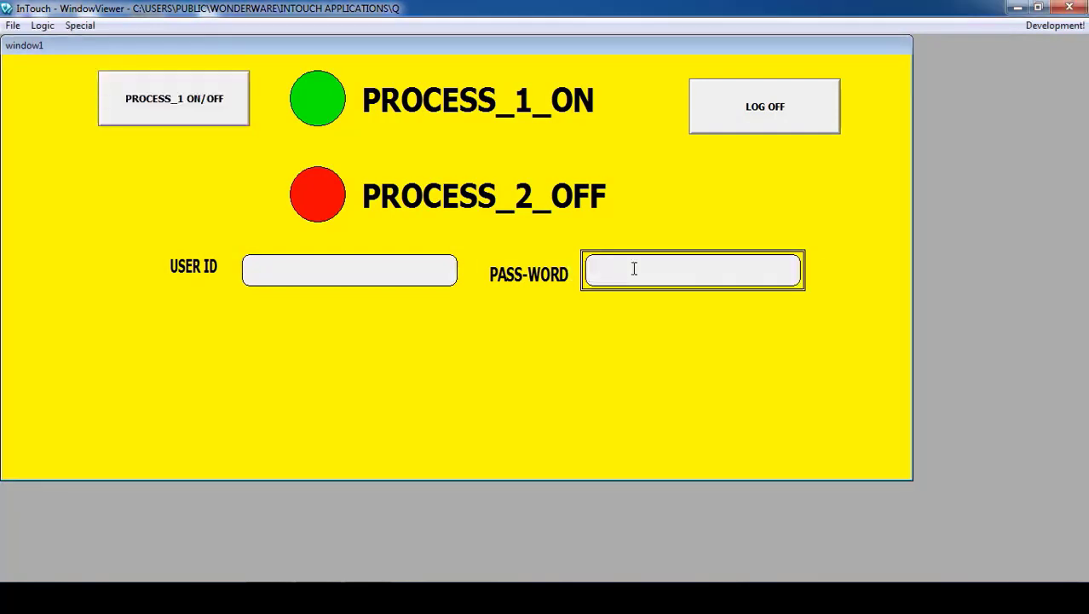
{"action": "left_click", "coordinate": [167, 120]}
{"action": "left_click", "coordinate": [770, 111]}
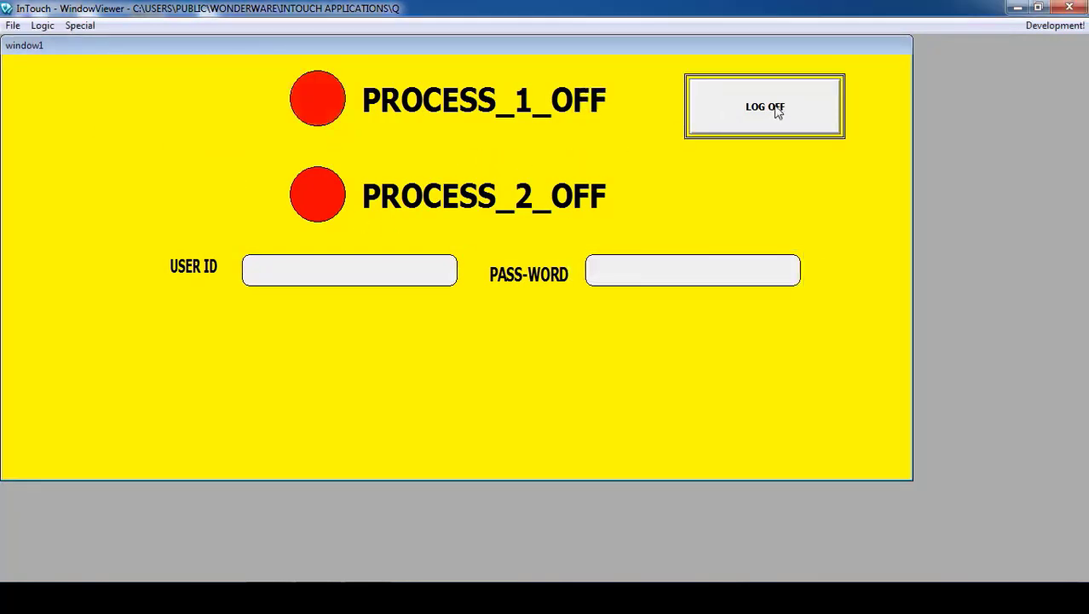
- Log in again as the first operator, switch PROCESS_1 back on, and log off
{"action": "left_click", "coordinate": [349, 279]}
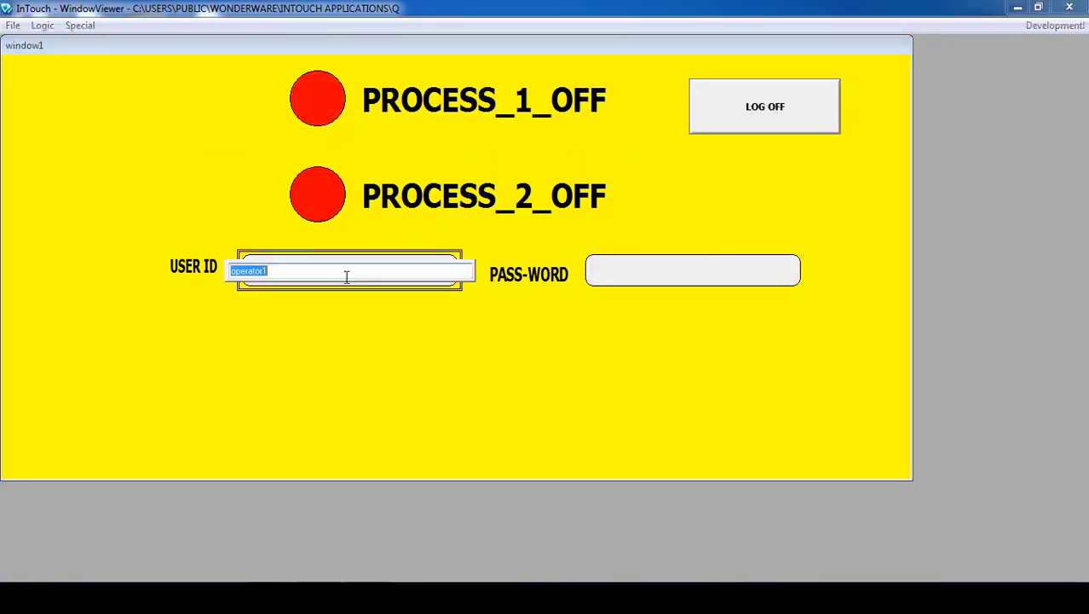
{"action": "left_click", "coordinate": [656, 273]}
{"action": "type", "text": "123"}
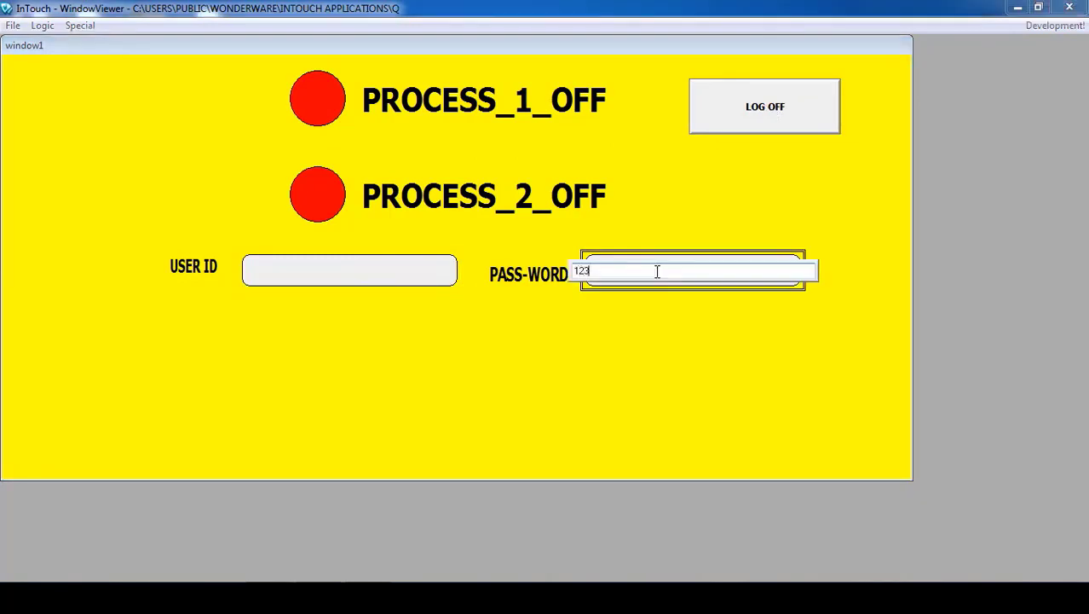
{"action": "key", "text": "Return"}
{"action": "left_click", "coordinate": [213, 115]}
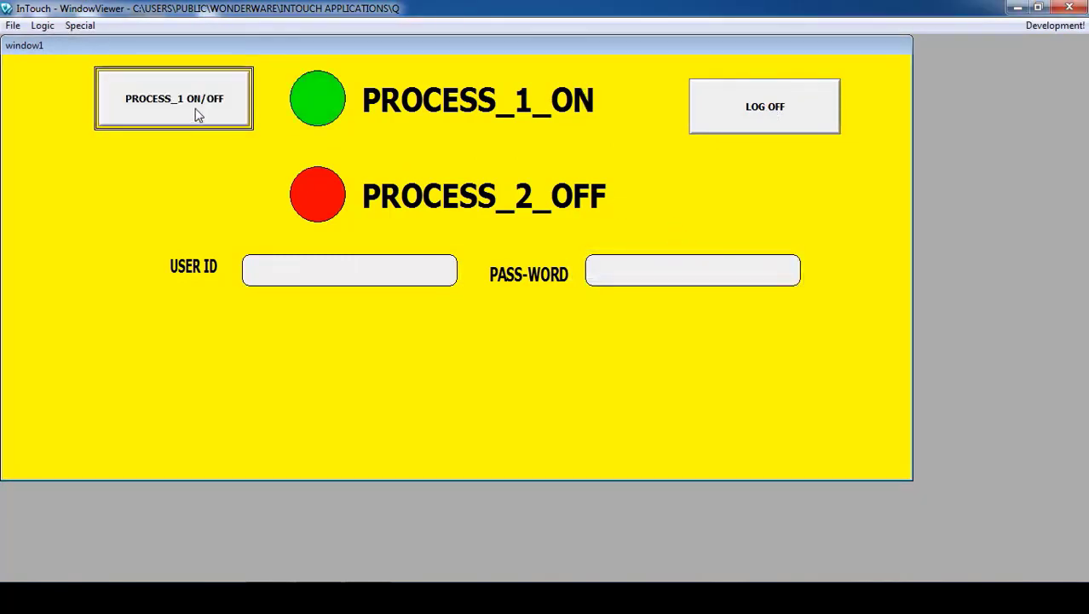
{"action": "left_click", "coordinate": [733, 120]}
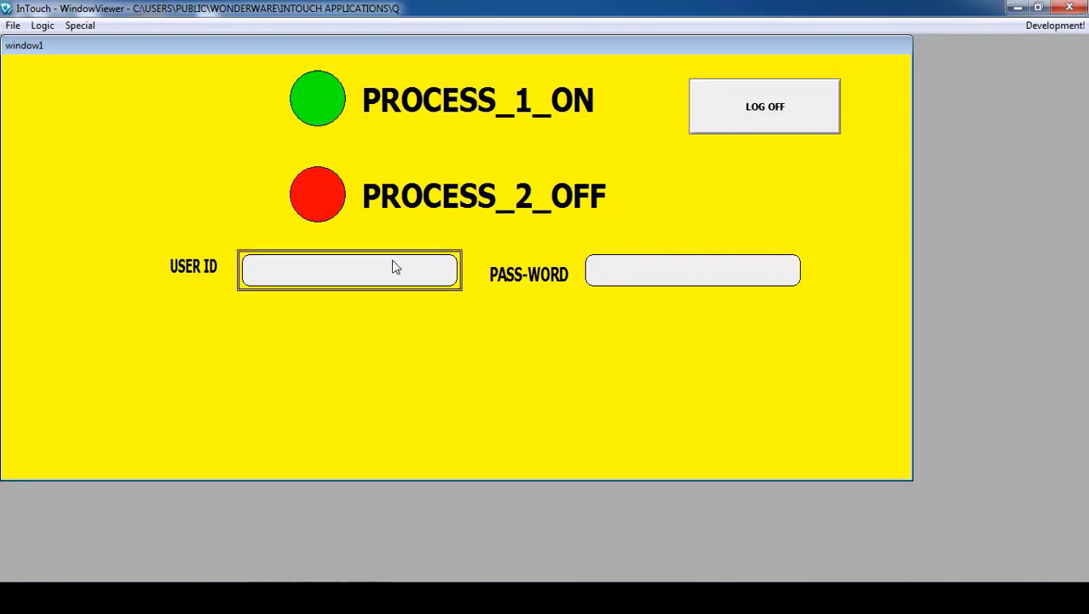
- Log in as the second operator, correcting the user ID's last character and entering the password
{"action": "left_click", "coordinate": [368, 269]}
{"action": "type", "text": "operator1"}
{"action": "key", "text": "BackSpace"}
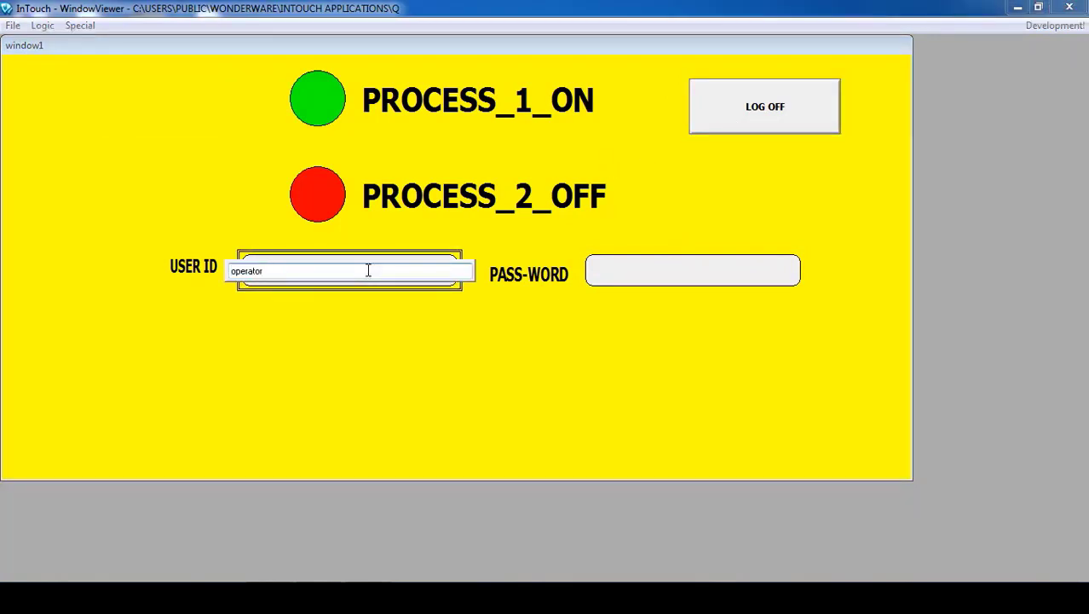
{"action": "type", "text": "2"}
{"action": "key", "text": "Return"}
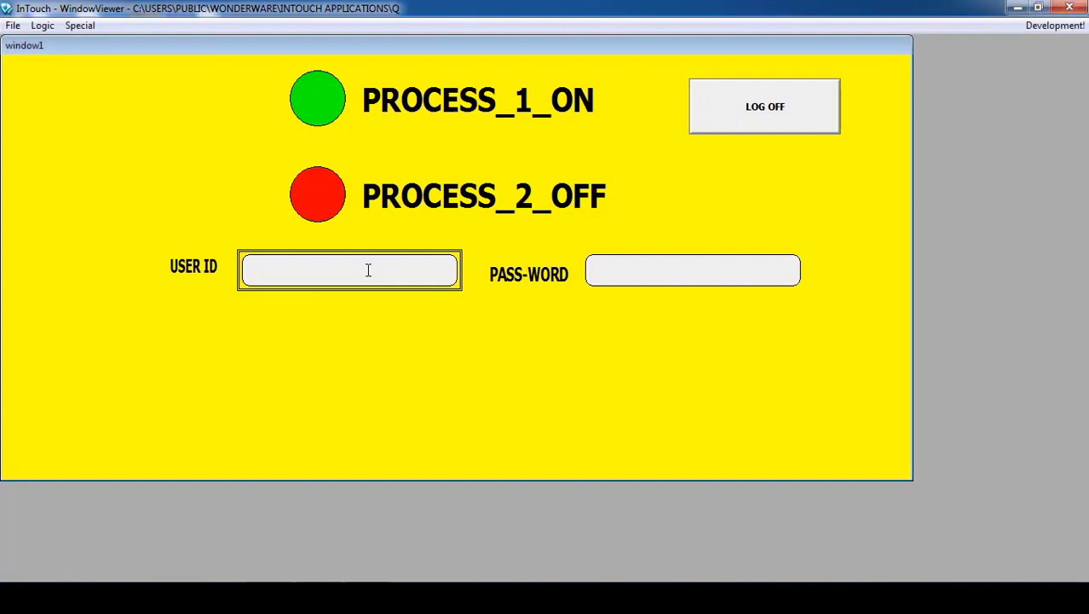
{"action": "left_click", "coordinate": [625, 283]}
{"action": "type", "text": "***"}
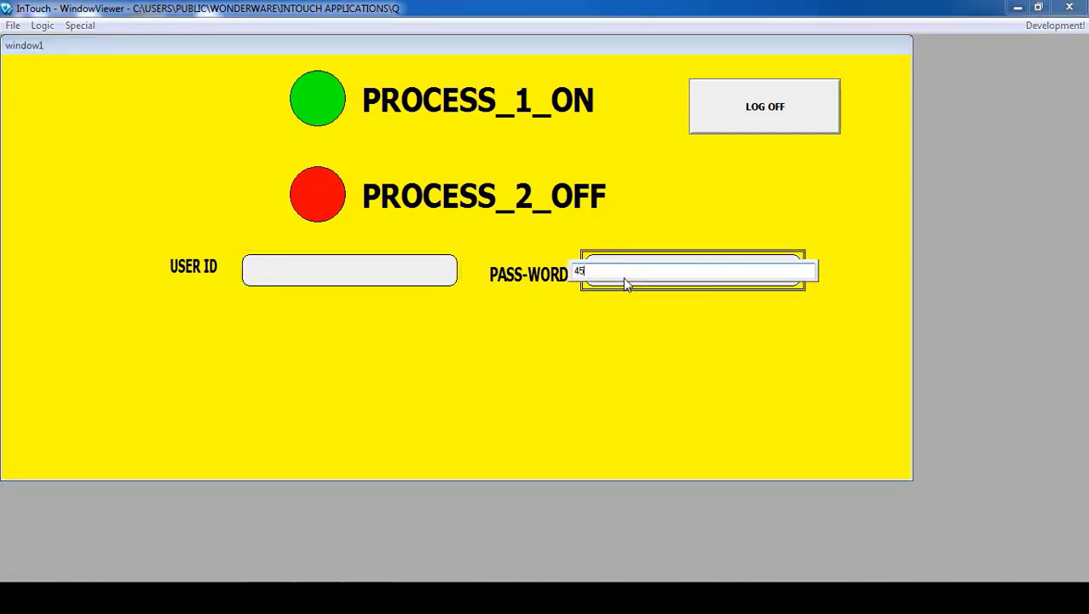
{"action": "key", "text": "Return"}
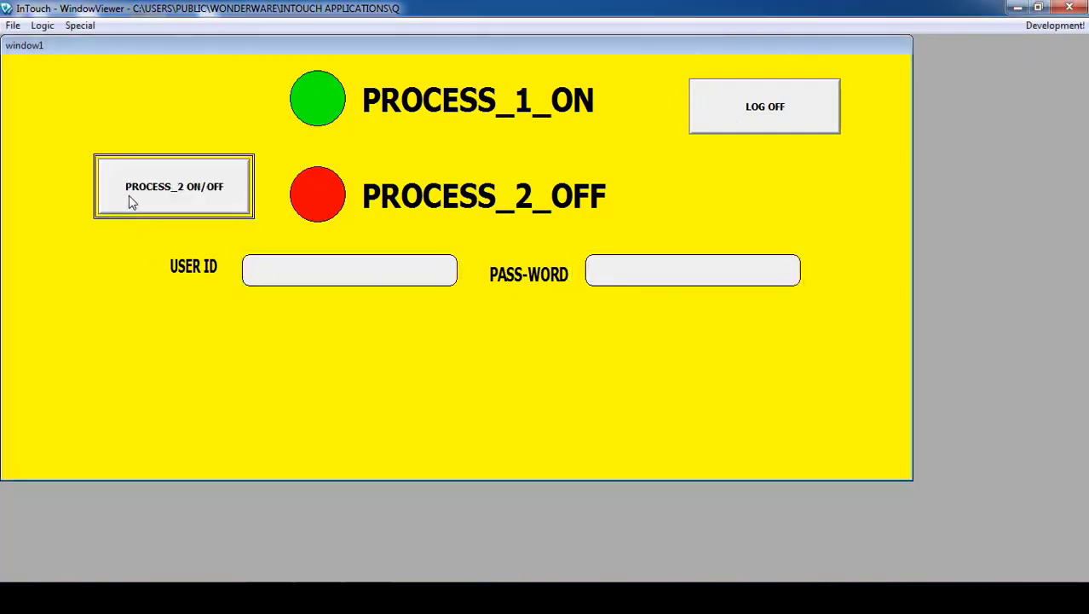
- Toggle PROCESS_2 several times, leaving it on, then log off
{"action": "left_click", "coordinate": [190, 195]}
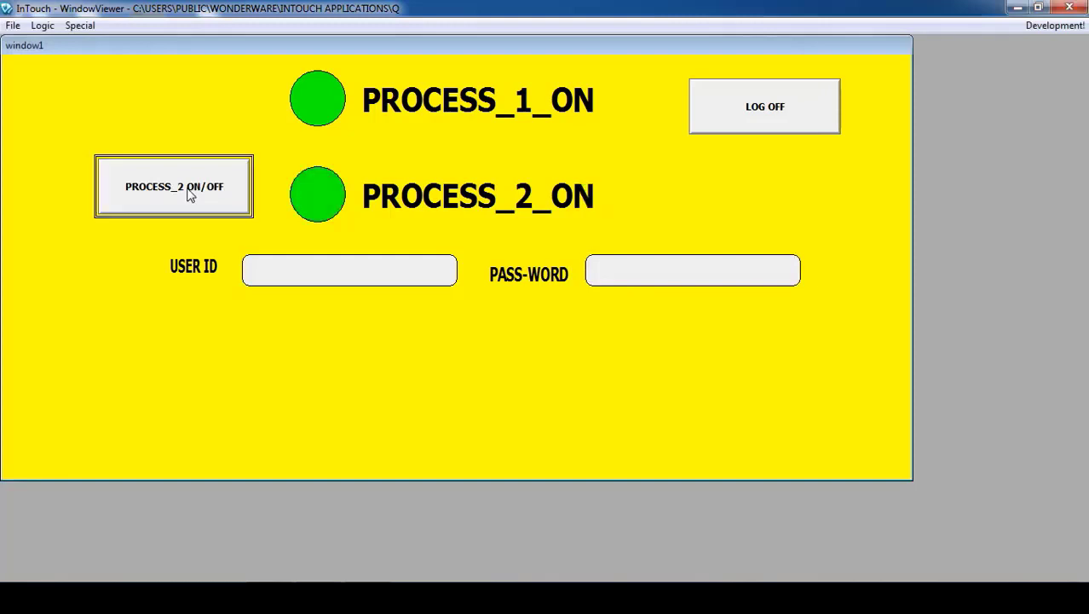
{"action": "left_click", "coordinate": [189, 195]}
{"action": "left_click", "coordinate": [189, 195]}
{"action": "left_click", "coordinate": [189, 194]}
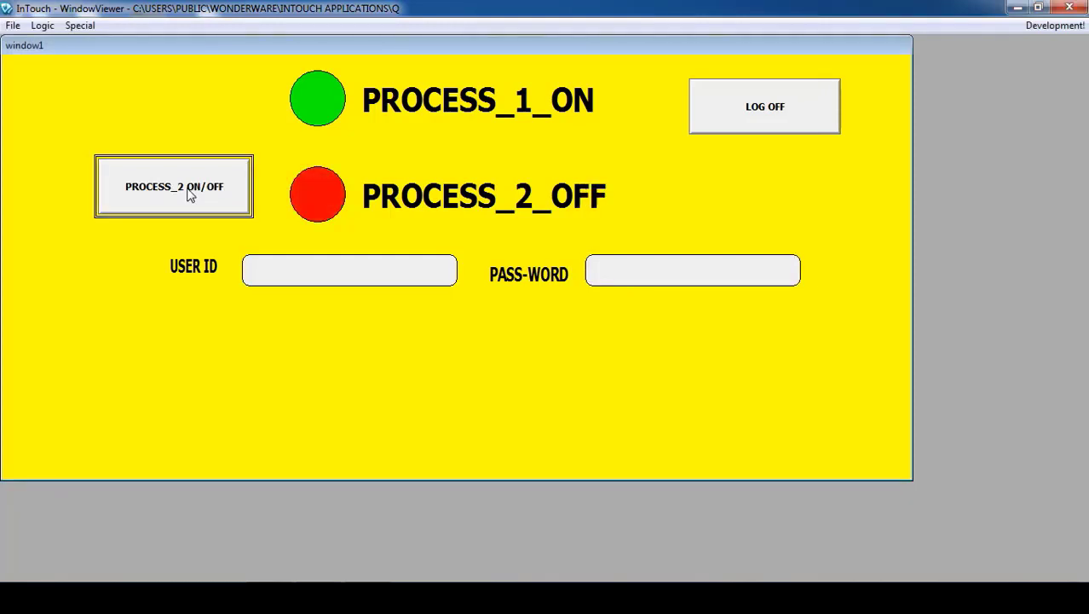
{"action": "left_click", "coordinate": [189, 194]}
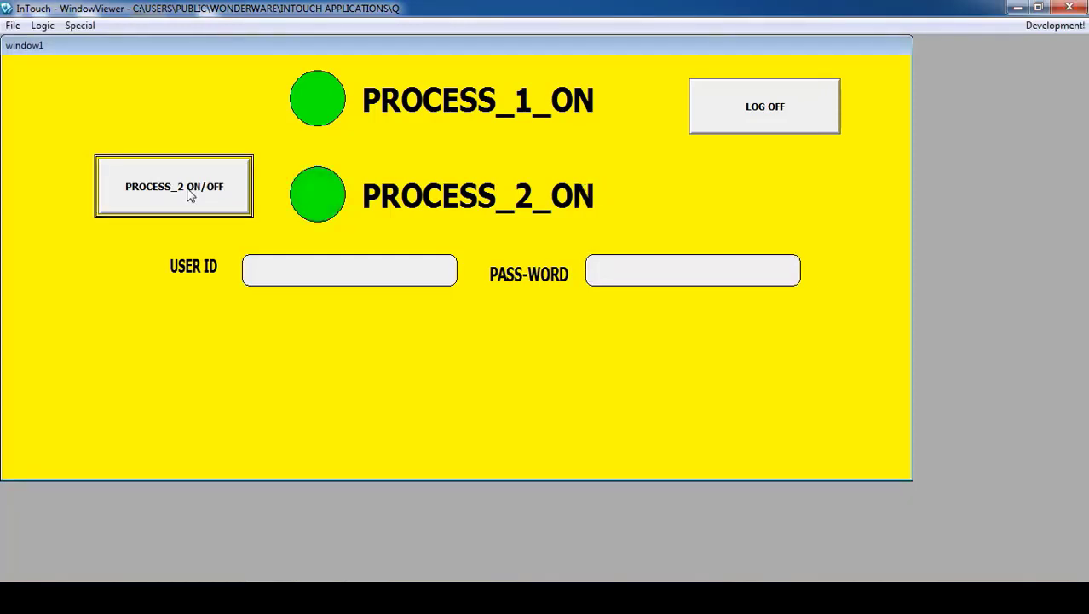
{"action": "left_click", "coordinate": [732, 118]}
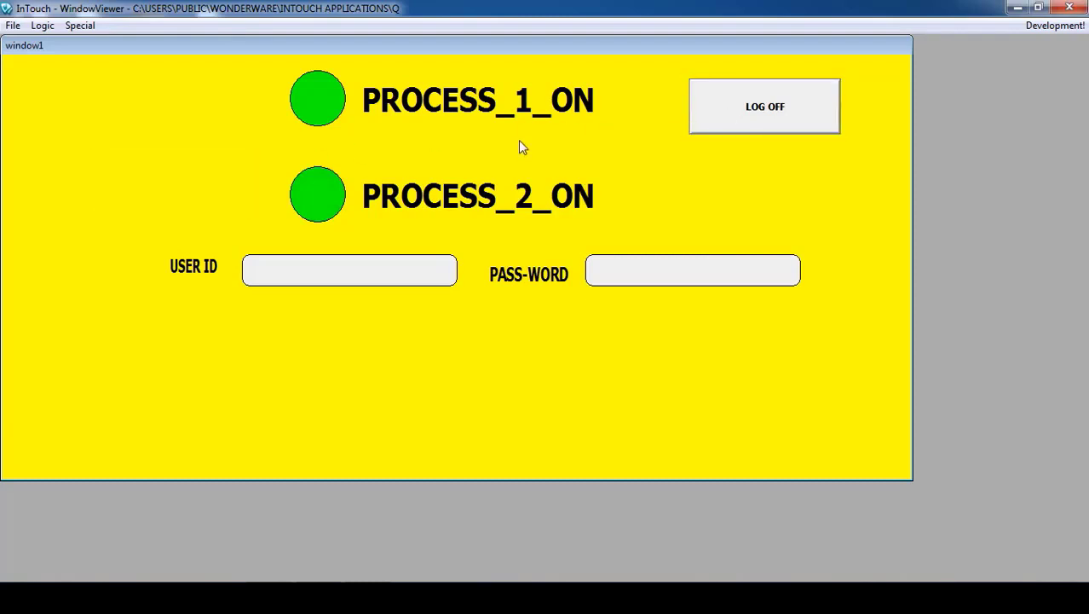
- Log in with the master user ID and its password
{"action": "left_click", "coordinate": [318, 265]}
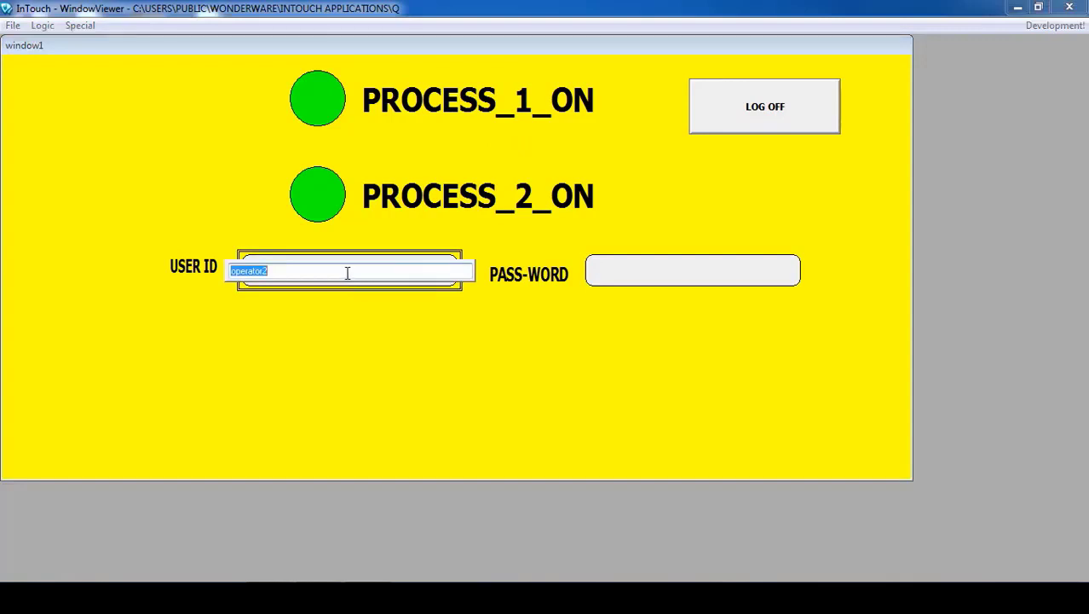
{"action": "type", "text": "master"}
{"action": "key", "text": "Return"}
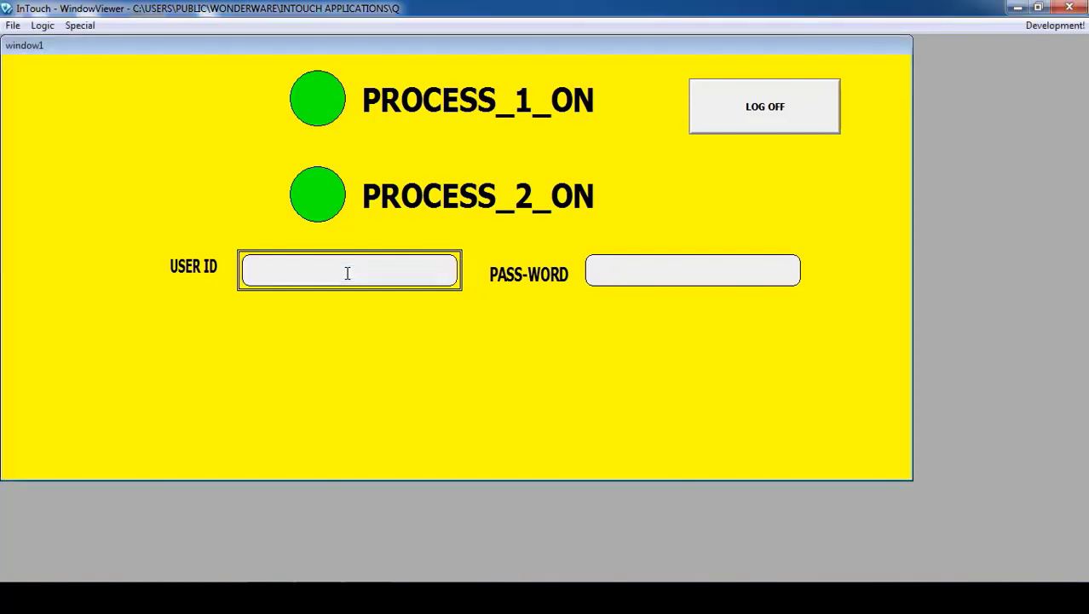
{"action": "left_click", "coordinate": [639, 269]}
{"action": "type", "text": "***"}
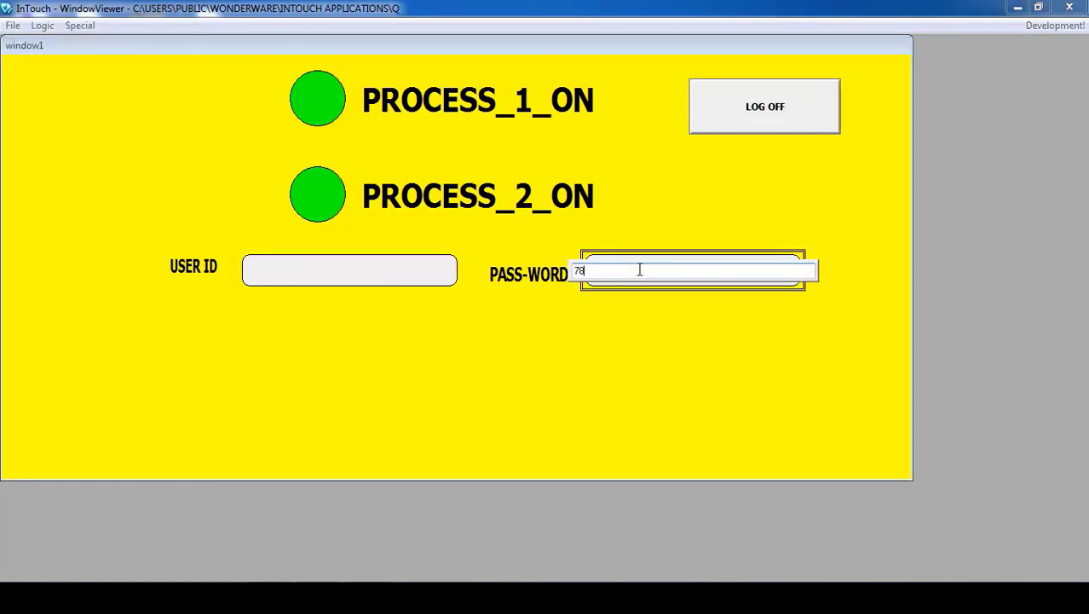
{"action": "key", "text": "Return"}
- Test both process buttons, leaving PROCESS_1 on and PROCESS_2 off, then return to WindowMaker
{"action": "left_click", "coordinate": [194, 103]}
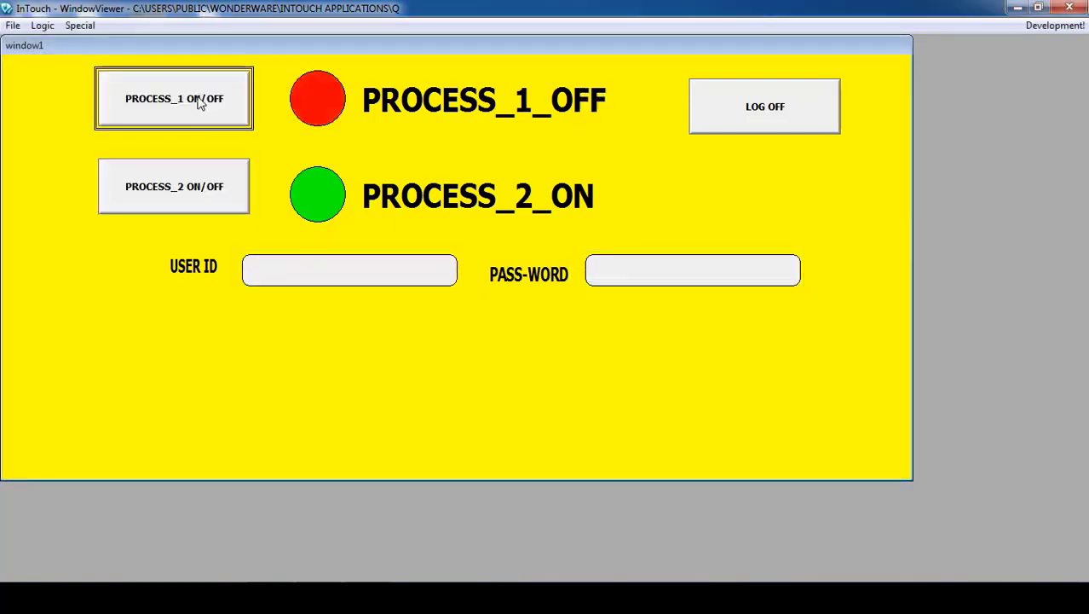
{"action": "left_click", "coordinate": [194, 170]}
{"action": "left_click", "coordinate": [207, 94]}
{"action": "left_click", "coordinate": [219, 177]}
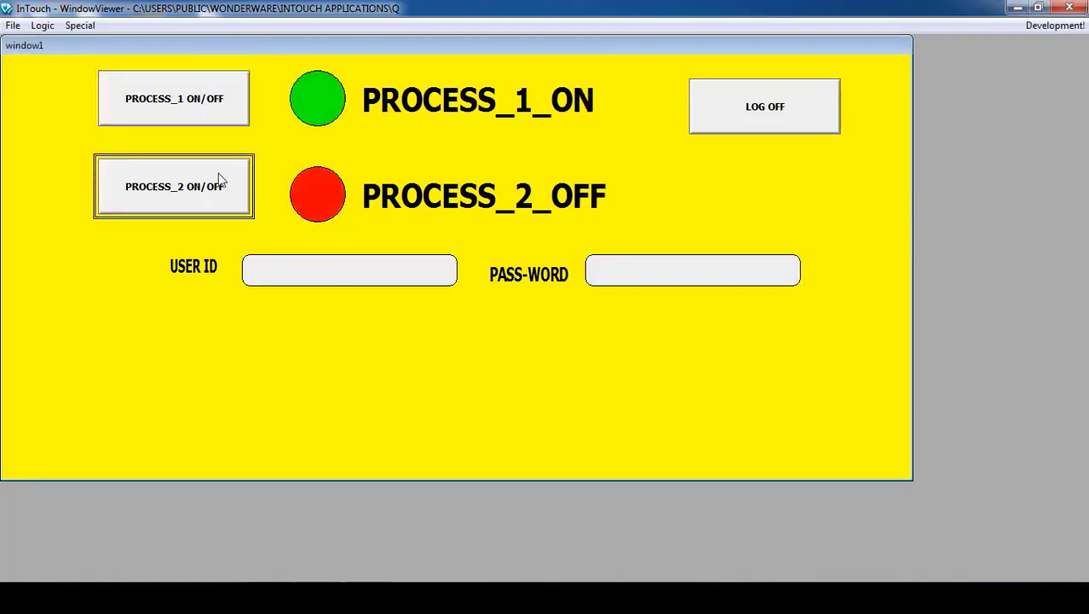
{"action": "left_click", "coordinate": [203, 115]}
{"action": "left_click", "coordinate": [202, 190]}
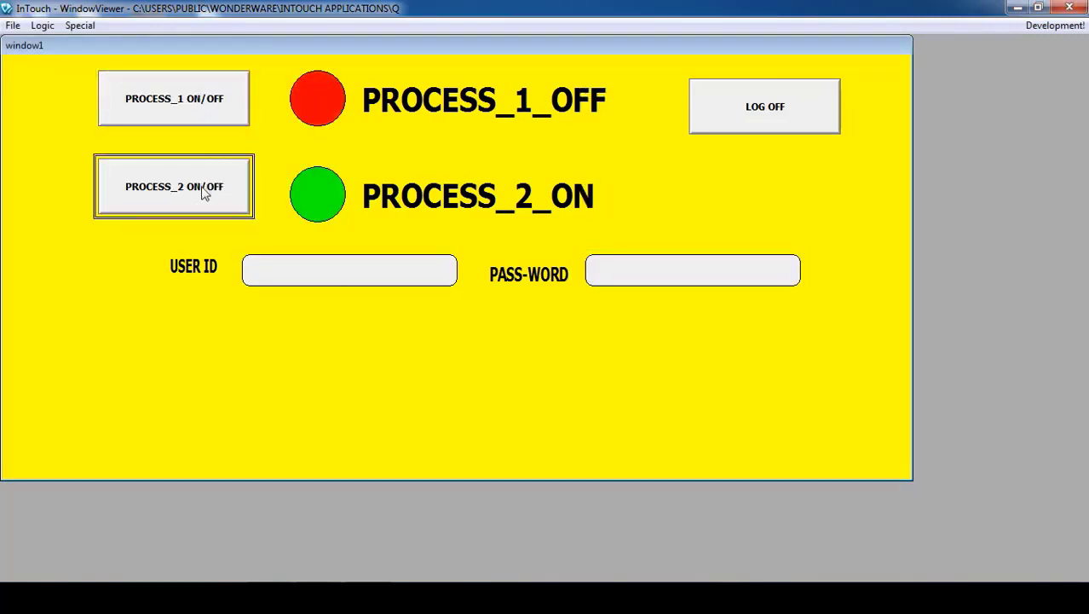
{"action": "left_click", "coordinate": [203, 120]}
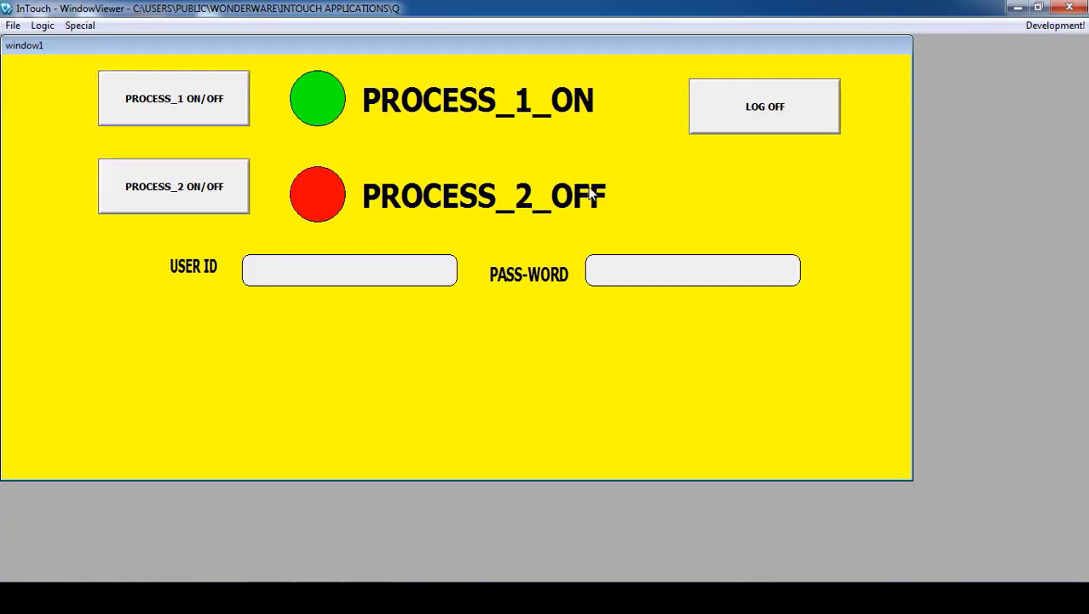
{"action": "left_click", "coordinate": [1055, 24]}
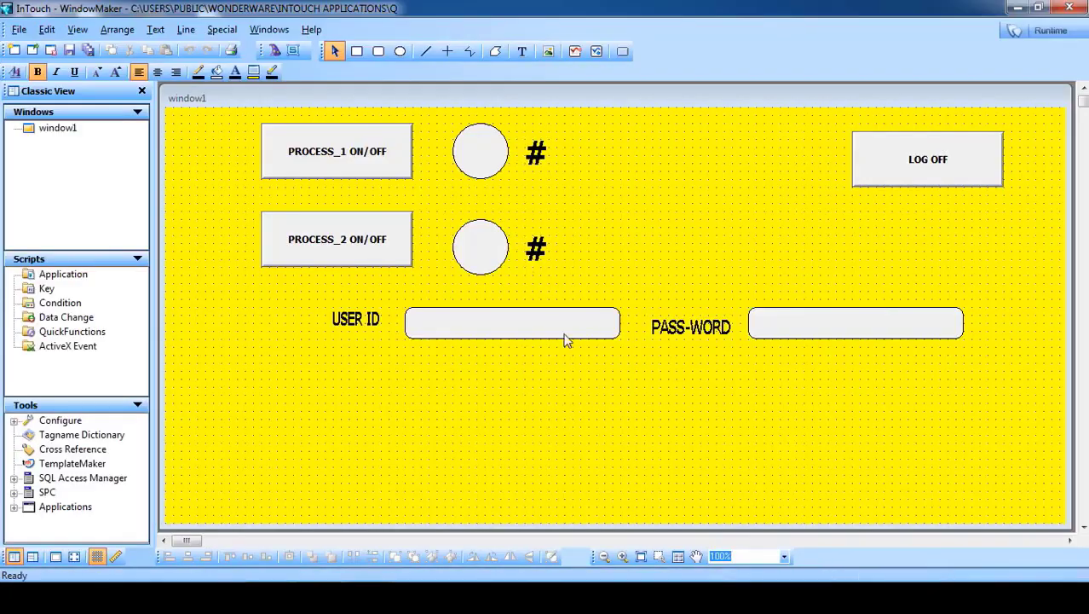